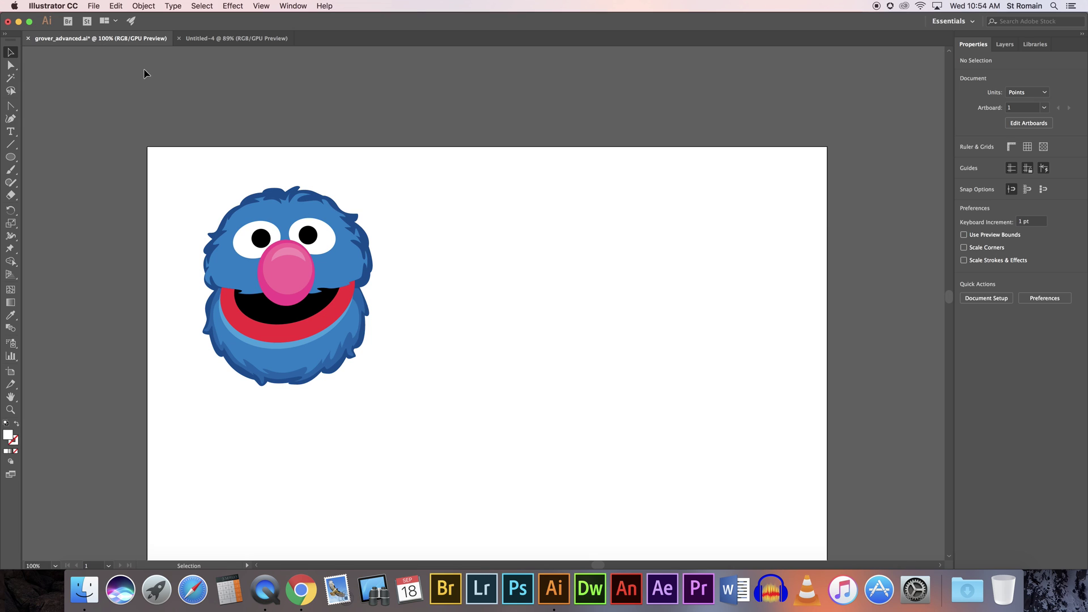
# Step: Paste the reference picture of the blue character into the Untitled-4 document and reset the Essentials workspace
pyautogui.click(190, 44)
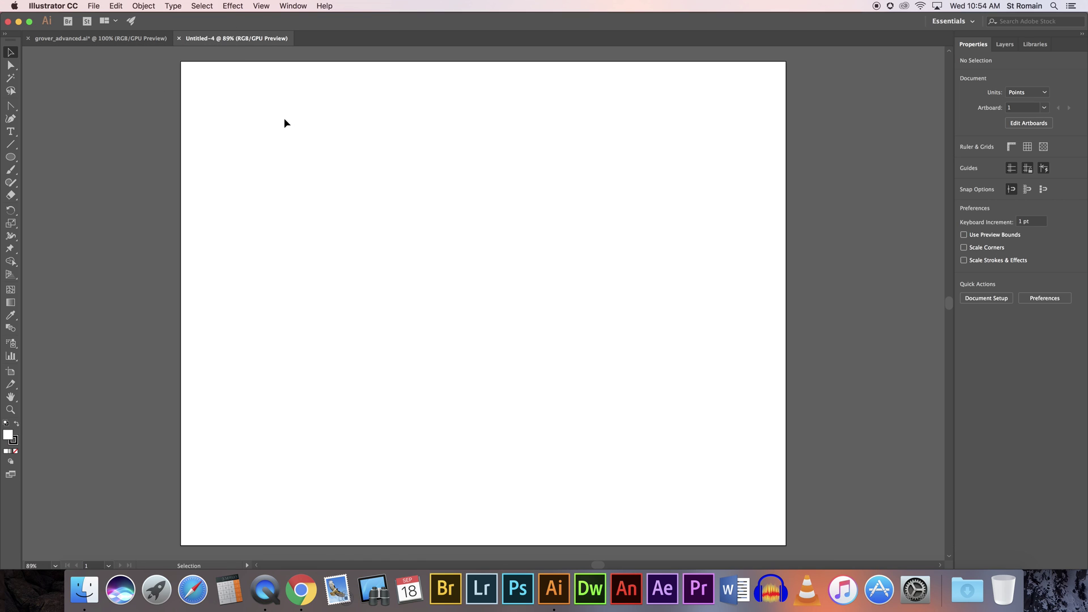
pyautogui.press('super+v')
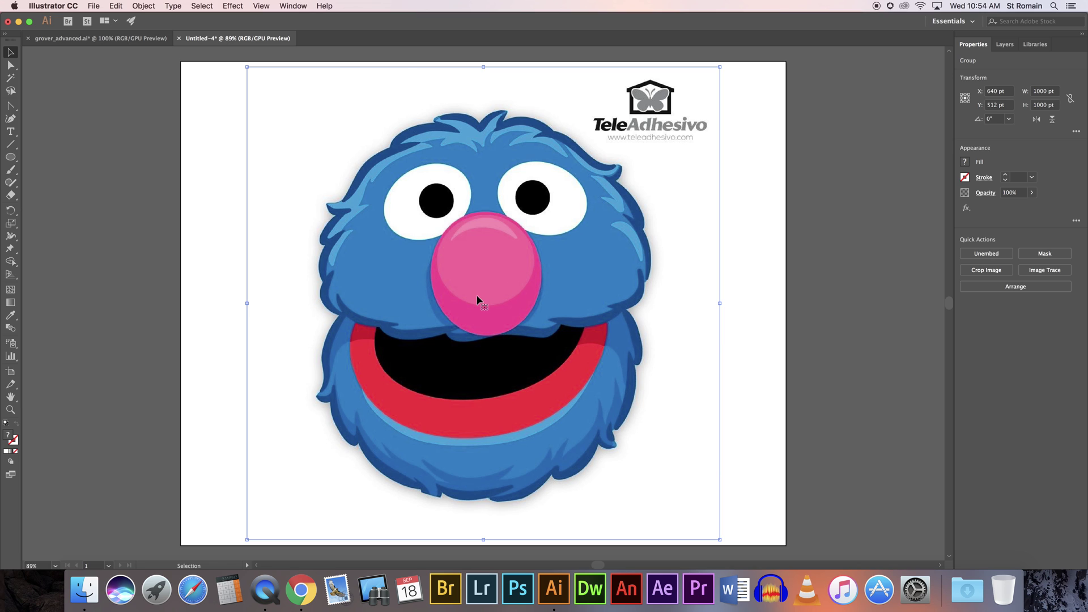
pyautogui.click(967, 23)
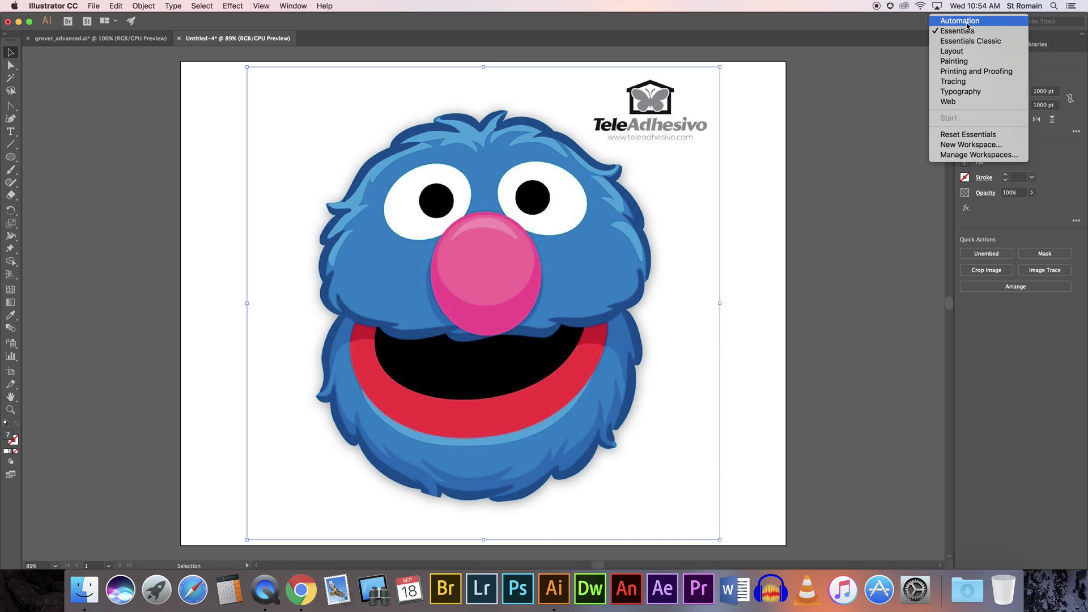
pyautogui.click(966, 134)
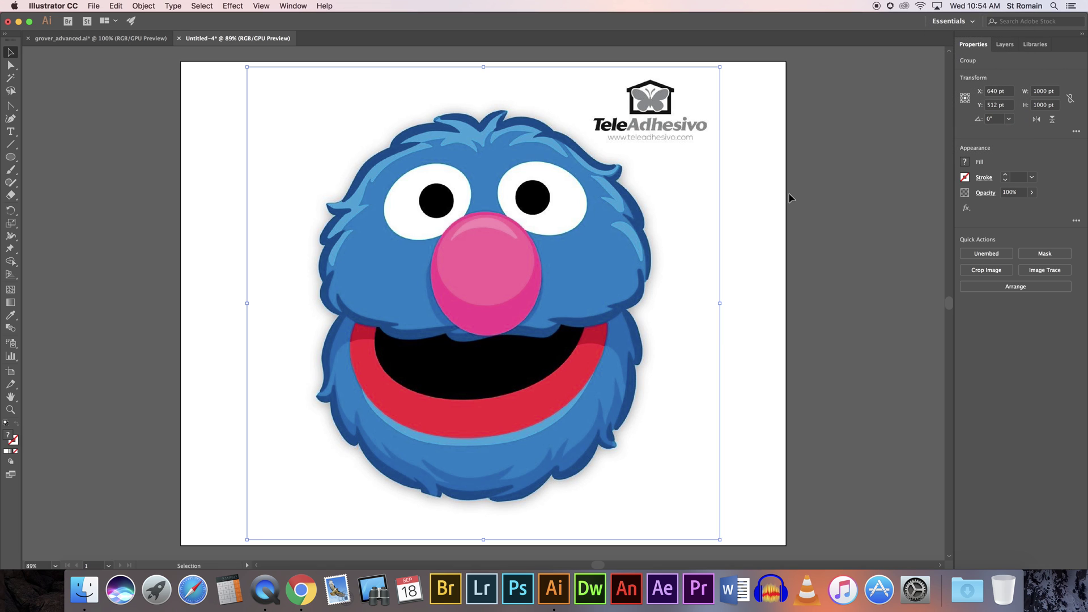
# Step: Create a new layer above the picture, lock Layer 1 and make Layer 2 the active layer
pyautogui.click(1008, 45)
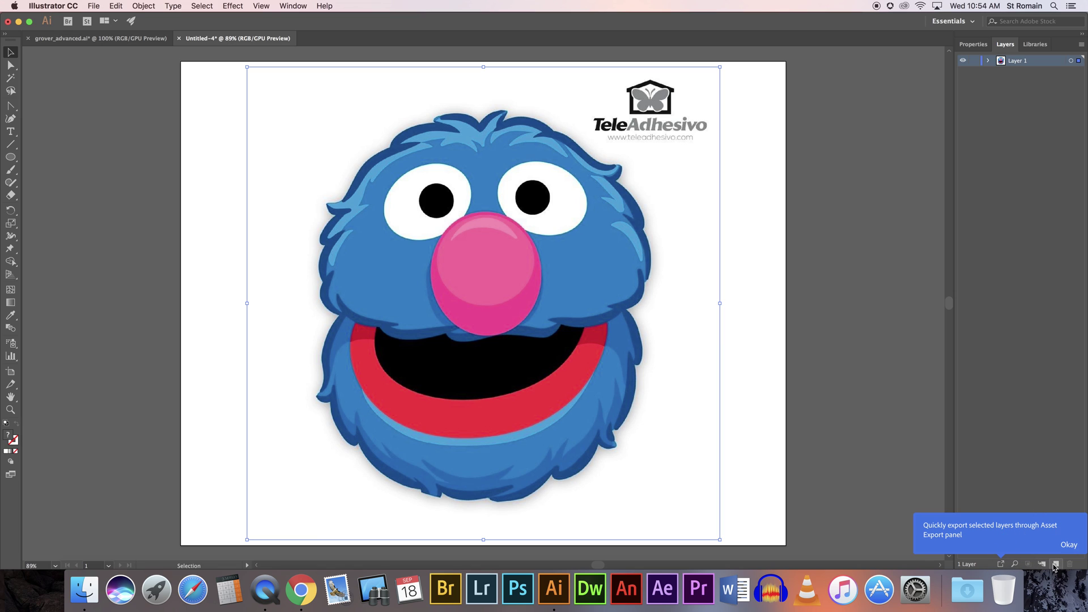
pyautogui.click(1069, 546)
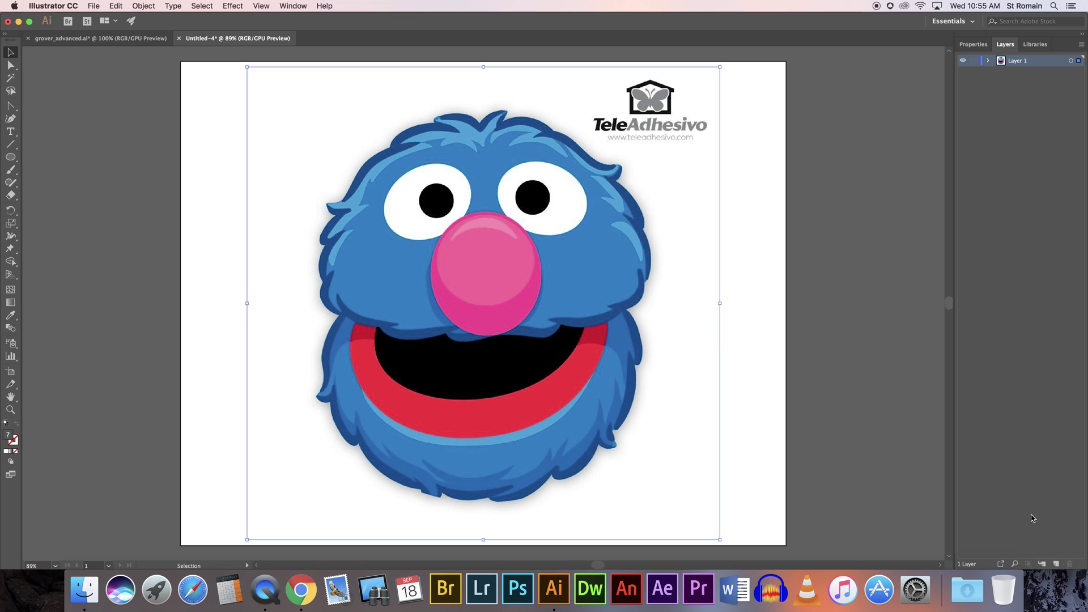
pyautogui.click(1056, 565)
pyautogui.click(974, 72)
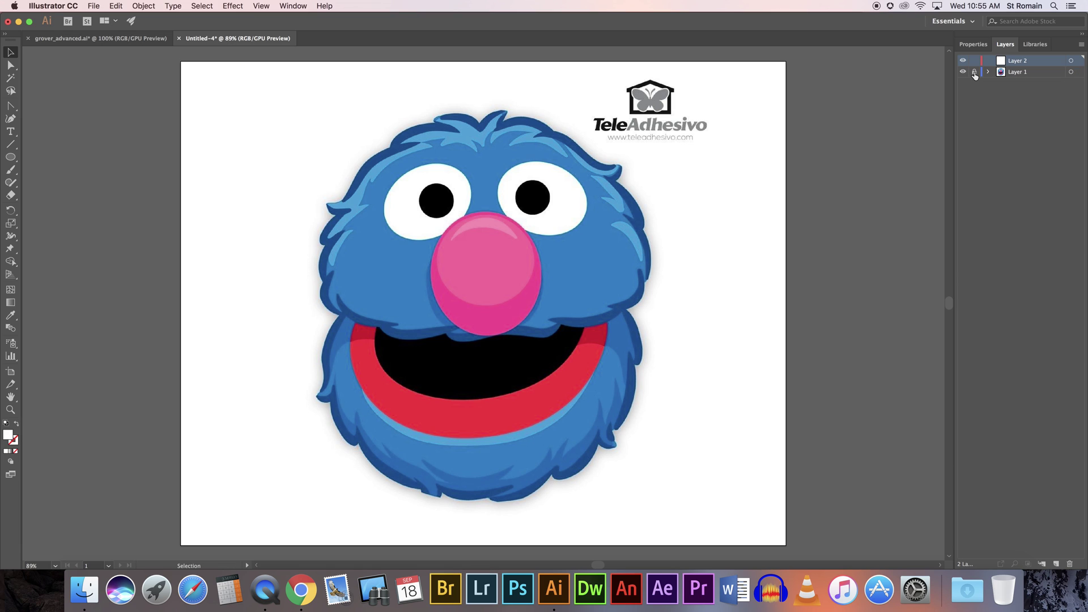
pyautogui.click(1010, 74)
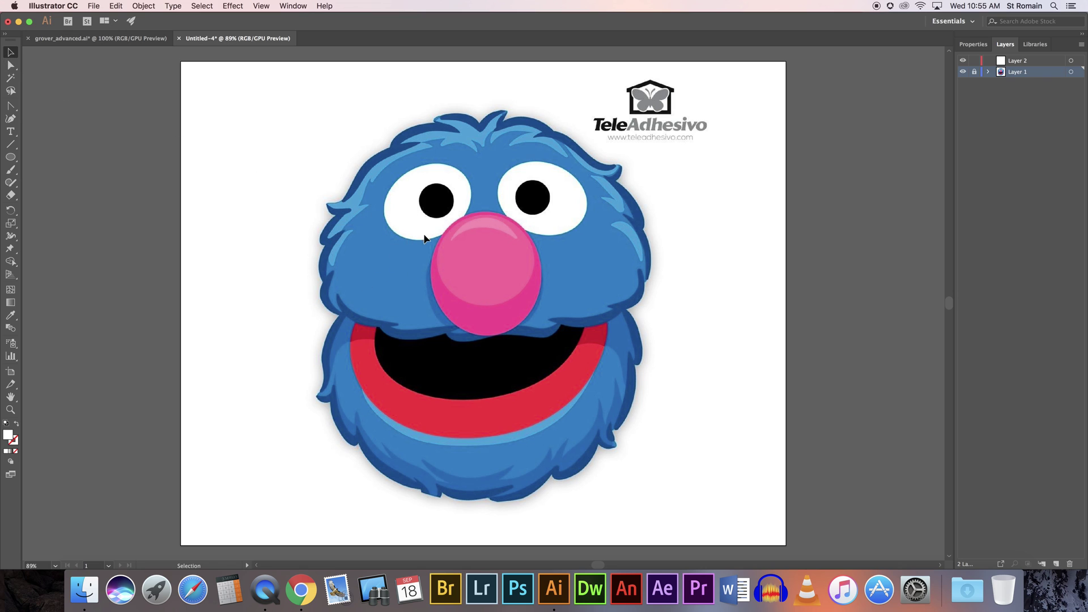
pyautogui.click(1031, 61)
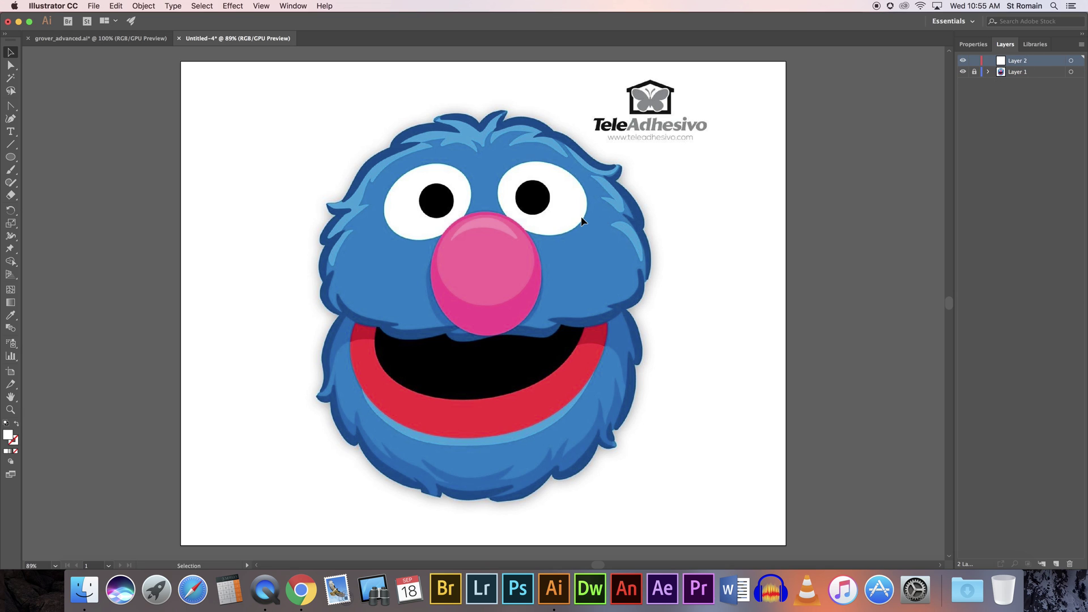
# Step: Draw an ellipse on Layer 2 that matches the outline of the character's nose
pyautogui.click(12, 158)
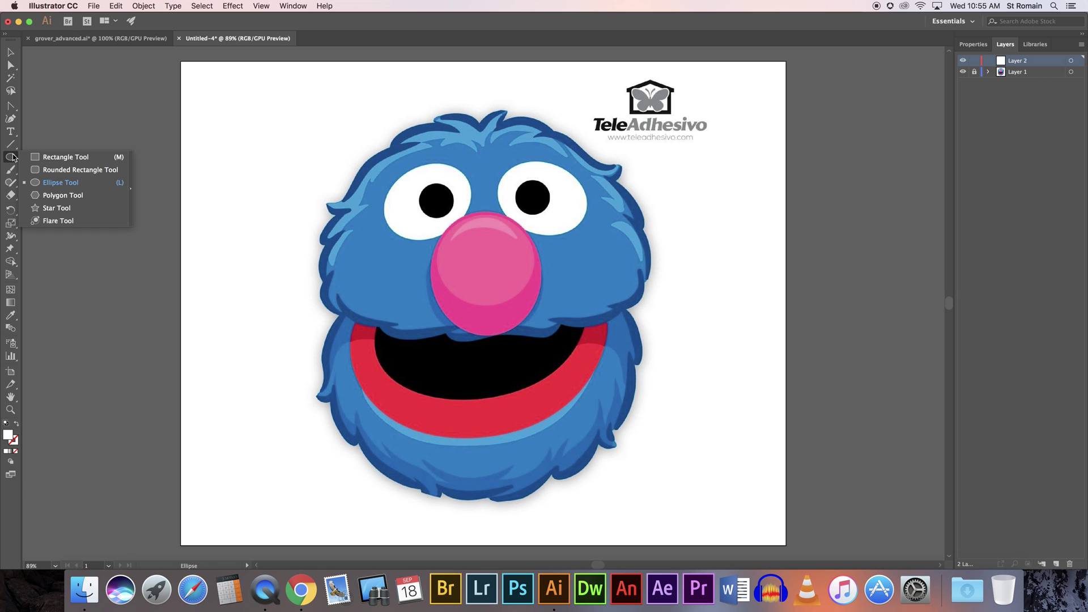
pyautogui.click(44, 183)
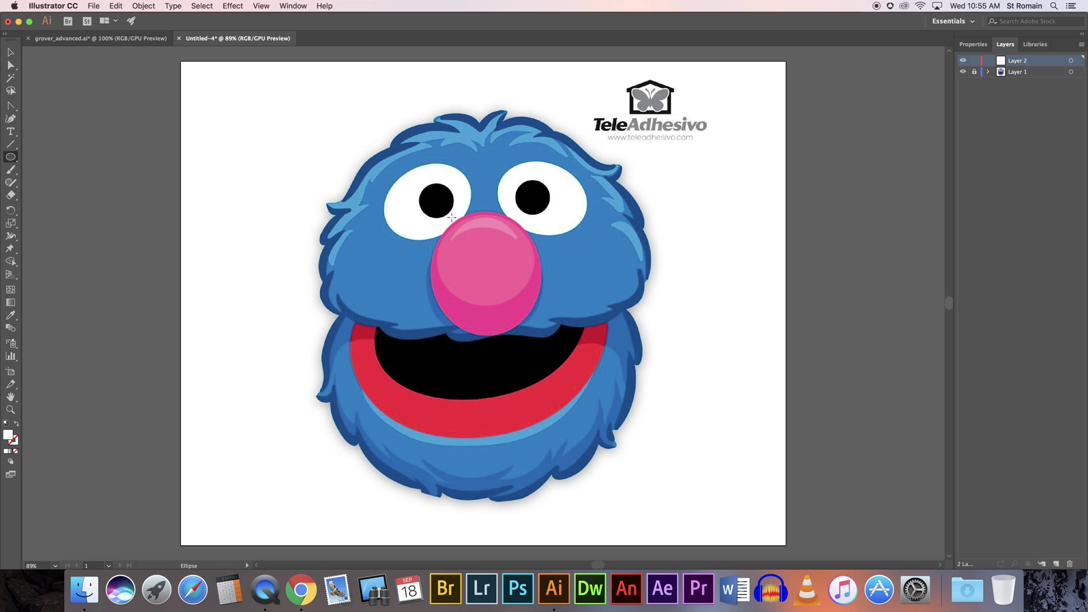
pyautogui.moveTo(433, 210); pyautogui.dragTo(549, 345)
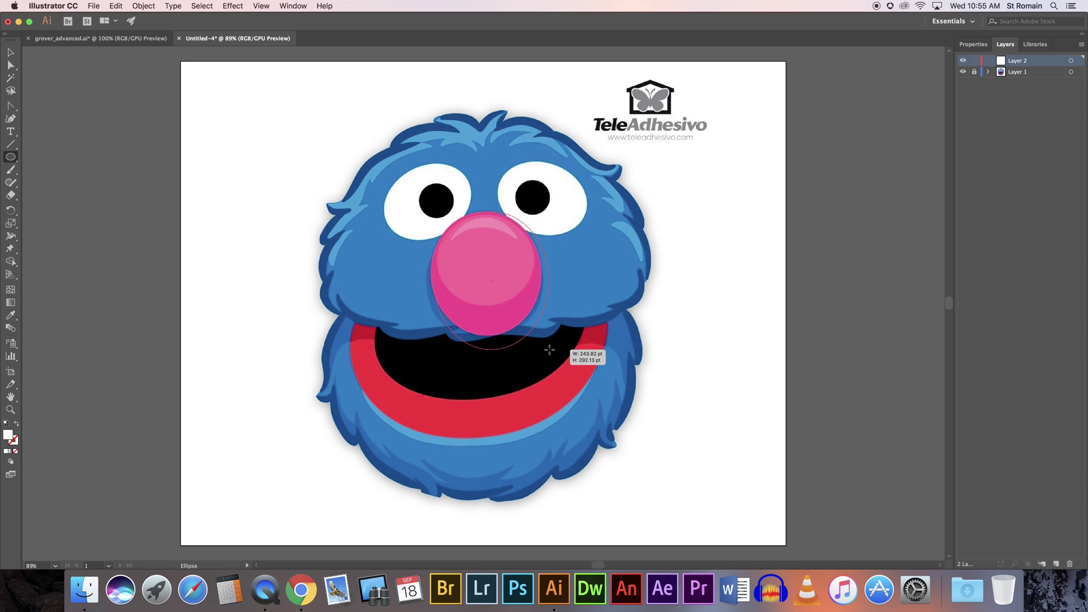
pyautogui.moveTo(552, 351)
pyautogui.mouseDown()
pyautogui.moveTo(592, 369)
pyautogui.moveTo(564, 336)
pyautogui.moveTo(566, 354)
pyautogui.moveTo(556, 342)
pyautogui.moveTo(558, 359)
pyautogui.moveTo(546, 352)
pyautogui.moveTo(542, 335)
pyautogui.mouseUp()
pyautogui.moveTo(432, 213); pyautogui.dragTo(430, 210)
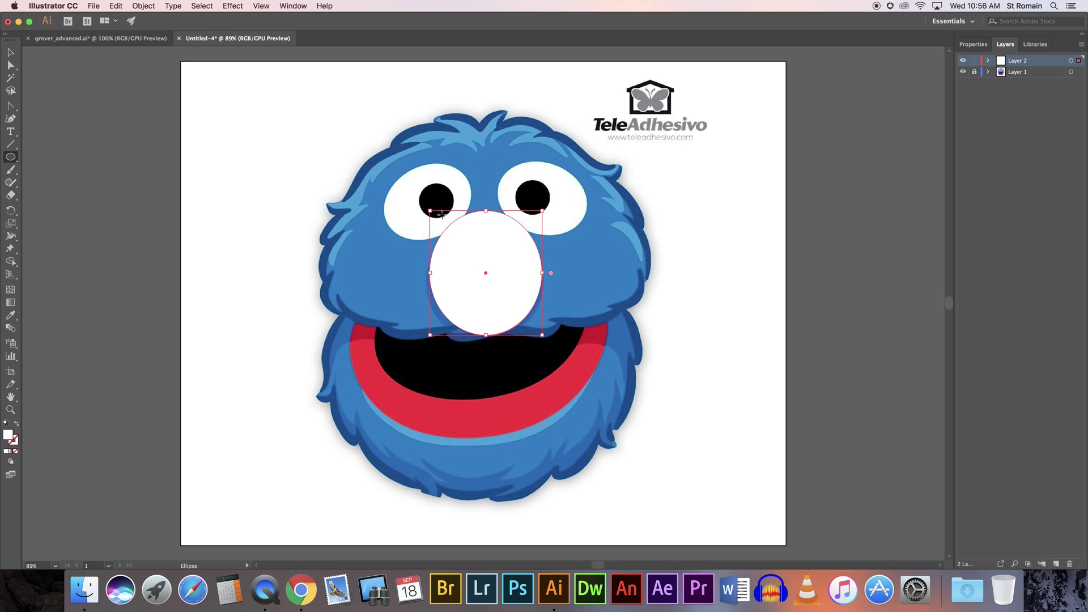
# Step: Move the white ellipse off the nose to its right side and fill it with the nose's dark pink using the Eyedropper
pyautogui.click(11, 51)
pyautogui.moveTo(446, 269); pyautogui.dragTo(609, 275)
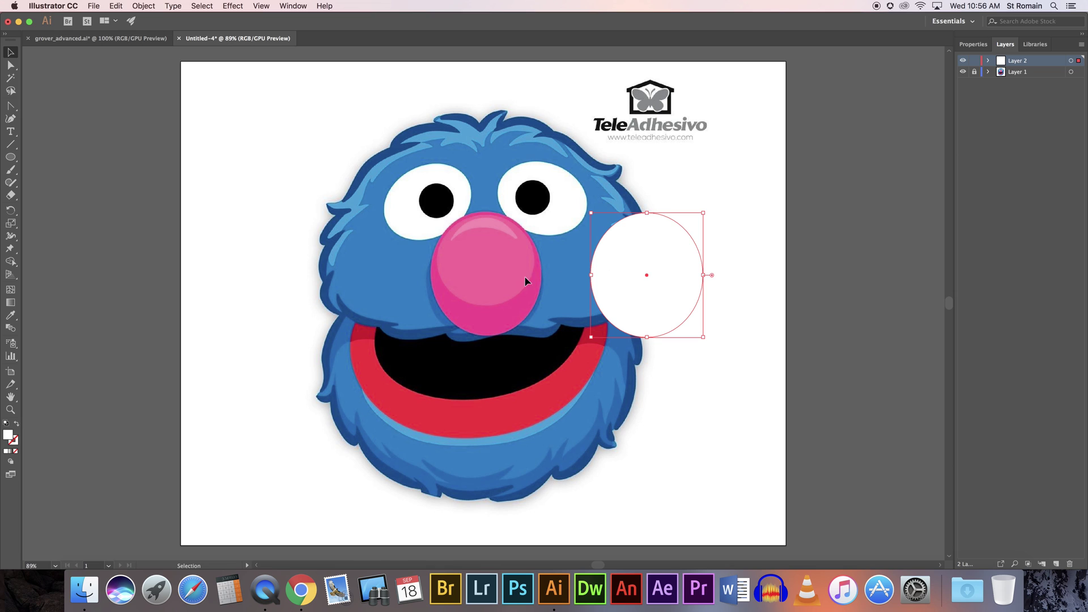
pyautogui.click(11, 319)
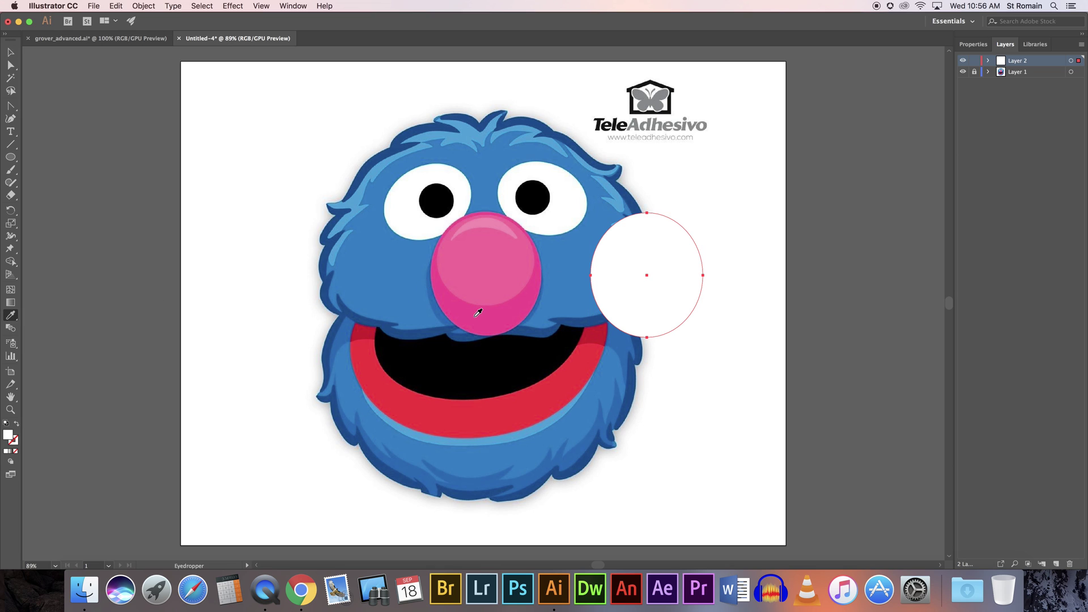
pyautogui.click(478, 313)
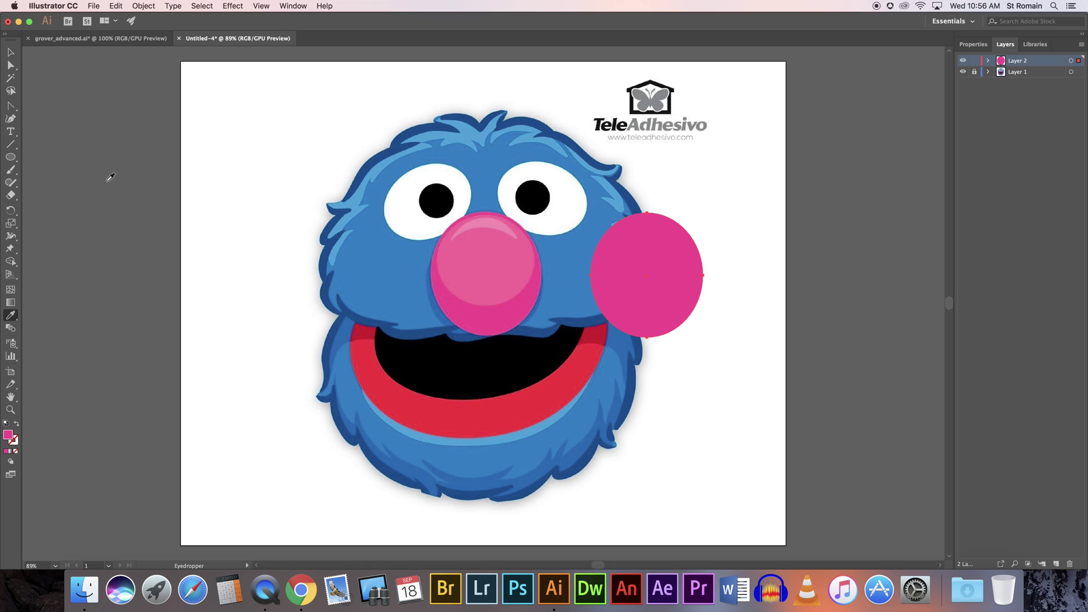
# Step: Draw a smaller ellipse over the nose's lighter area, place it inside the dark pink ellipse and fill it with the sampled lighter pink
pyautogui.click(10, 157)
pyautogui.moveTo(441, 230); pyautogui.dragTo(534, 307)
pyautogui.press('v')
pyautogui.moveTo(459, 272); pyautogui.dragTo(621, 278)
pyautogui.click(10, 315)
pyautogui.click(507, 282)
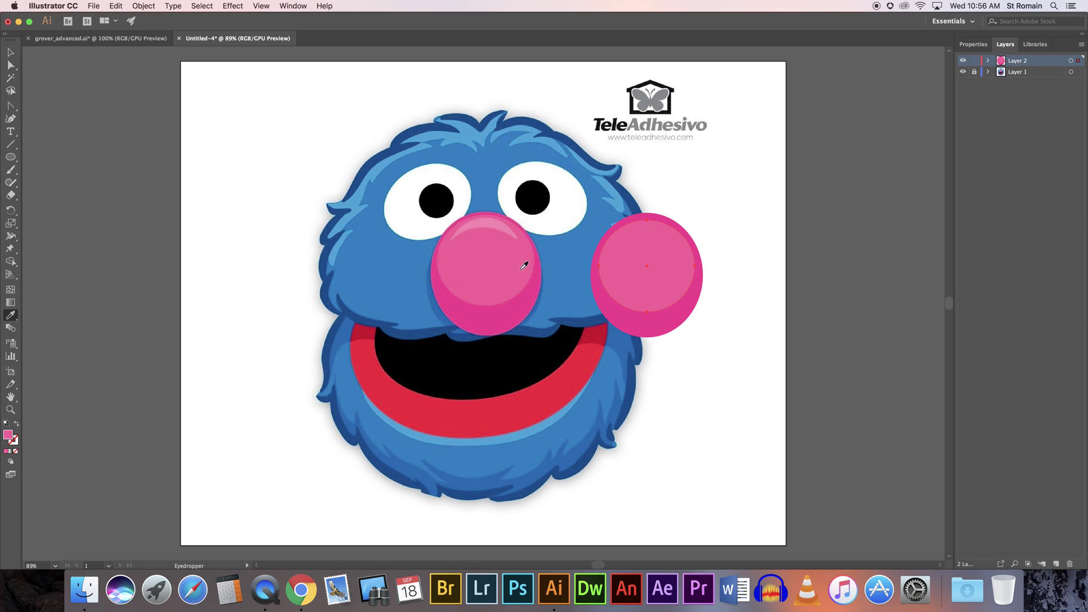
pyautogui.click(10, 52)
pyautogui.moveTo(625, 258); pyautogui.dragTo(627, 247)
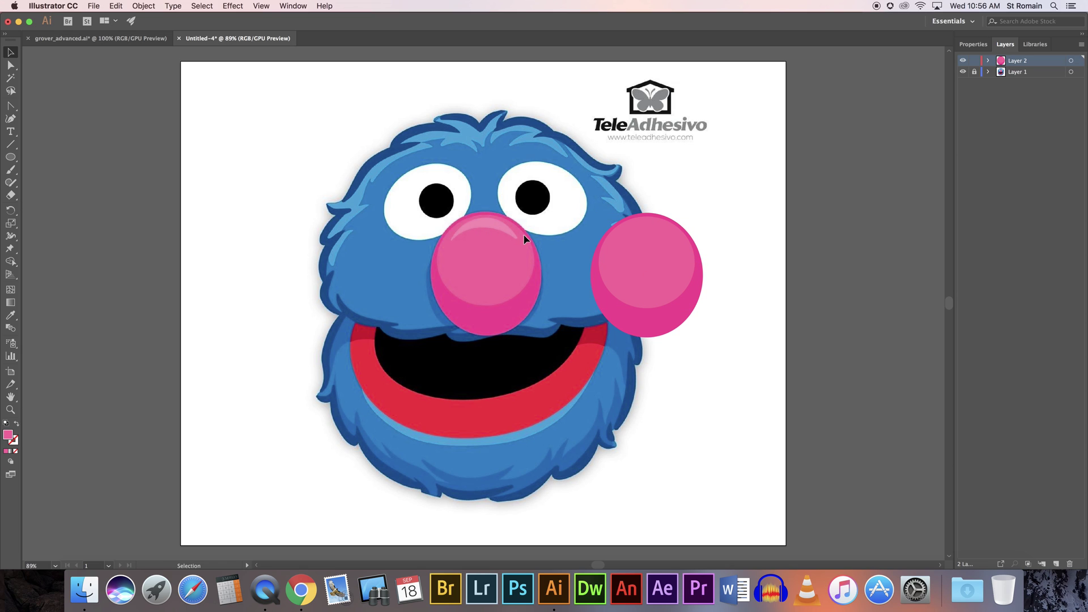
# Step: Draw a pink ellipse and a square in the blank area beside the head, fill the square with sampled dark blue and overlap them
pyautogui.click(10, 158)
pyautogui.moveTo(216, 98); pyautogui.dragTo(297, 172)
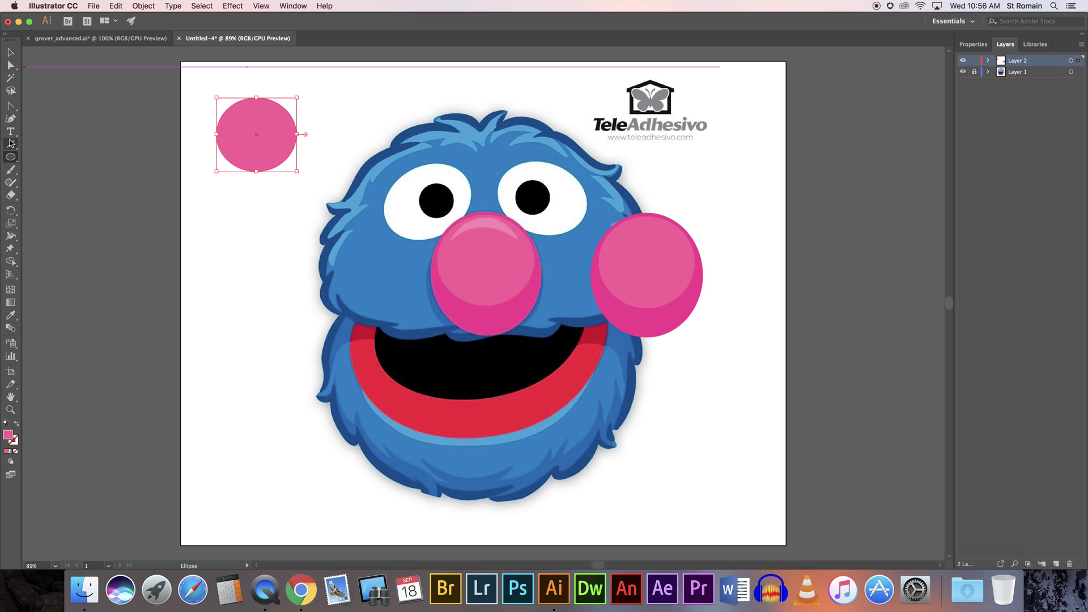
pyautogui.moveTo(16, 160); pyautogui.dragTo(43, 159)
pyautogui.moveTo(222, 216); pyautogui.dragTo(294, 144)
pyautogui.click(10, 315)
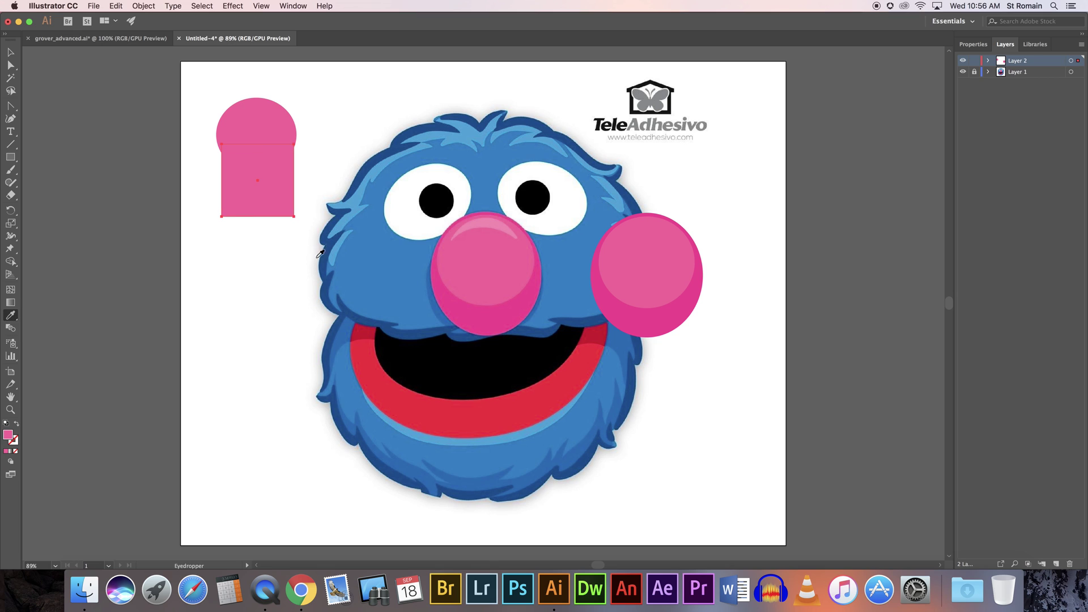
pyautogui.click(331, 238)
pyautogui.click(10, 52)
pyautogui.moveTo(251, 193); pyautogui.dragTo(226, 209)
pyautogui.moveTo(290, 142); pyautogui.dragTo(294, 161)
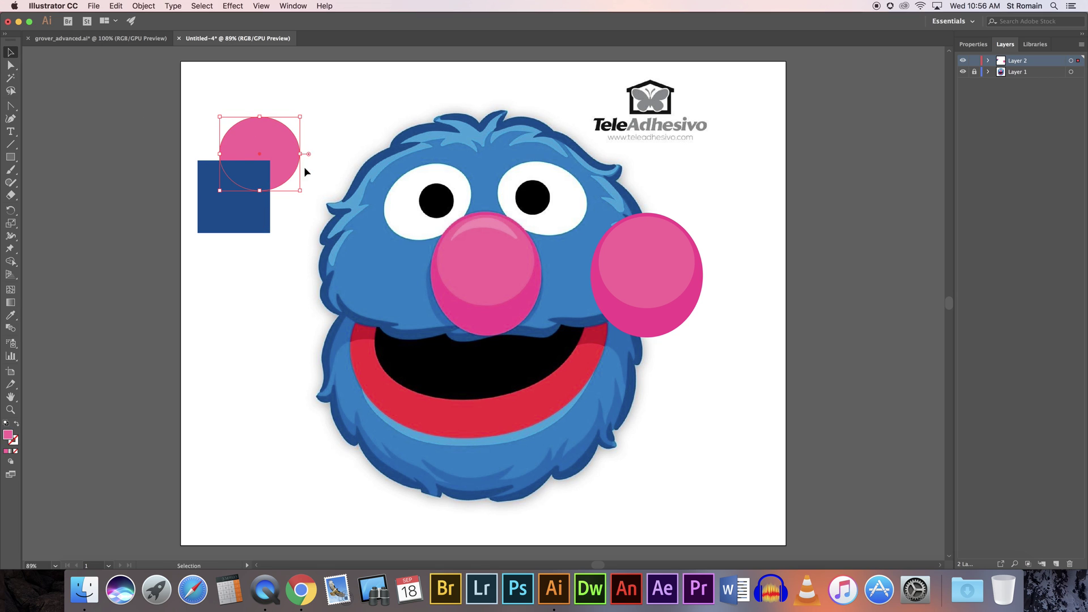
# Step: Select both practice shapes, merge the ellipse and the square with Shape Builder, and undo the merge
pyautogui.click(11, 262)
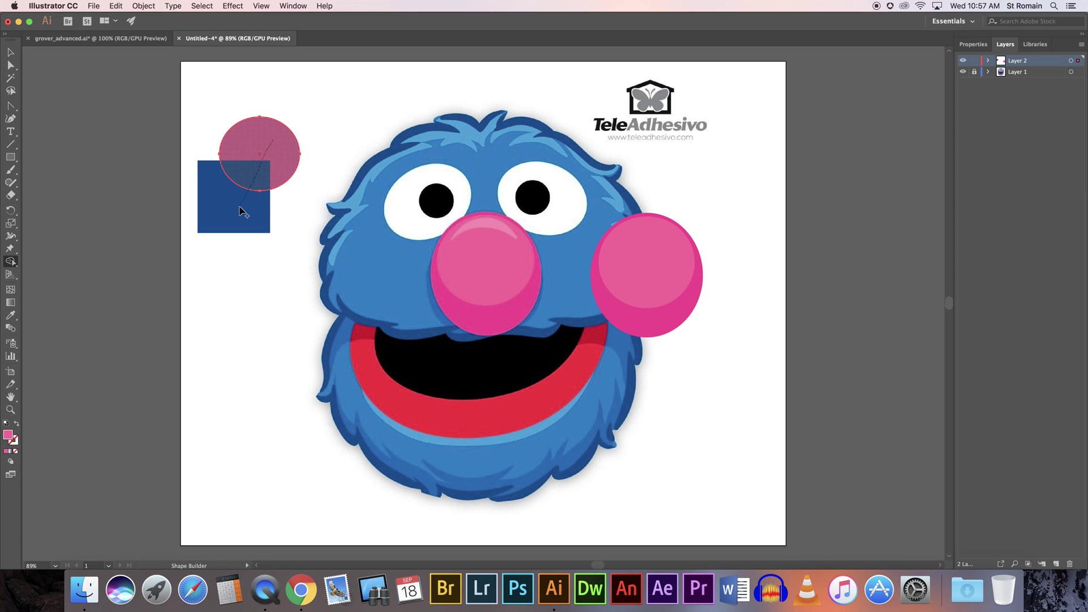
pyautogui.click(11, 52)
pyautogui.keyDown('shift'); pyautogui.click(253, 180); pyautogui.keyUp('shift')
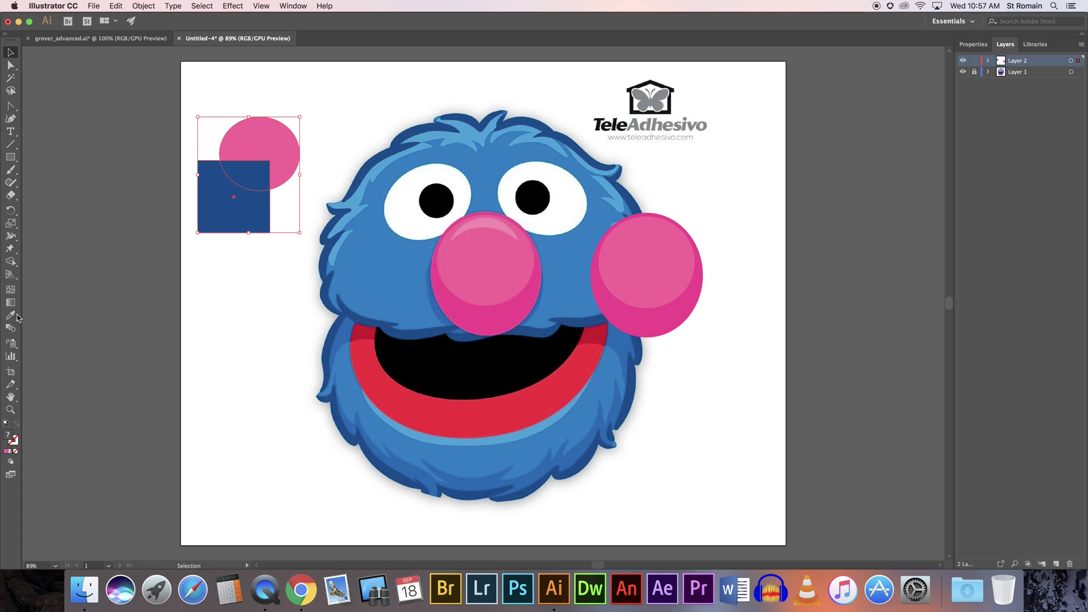
pyautogui.click(8, 265)
pyautogui.moveTo(265, 146); pyautogui.dragTo(240, 199)
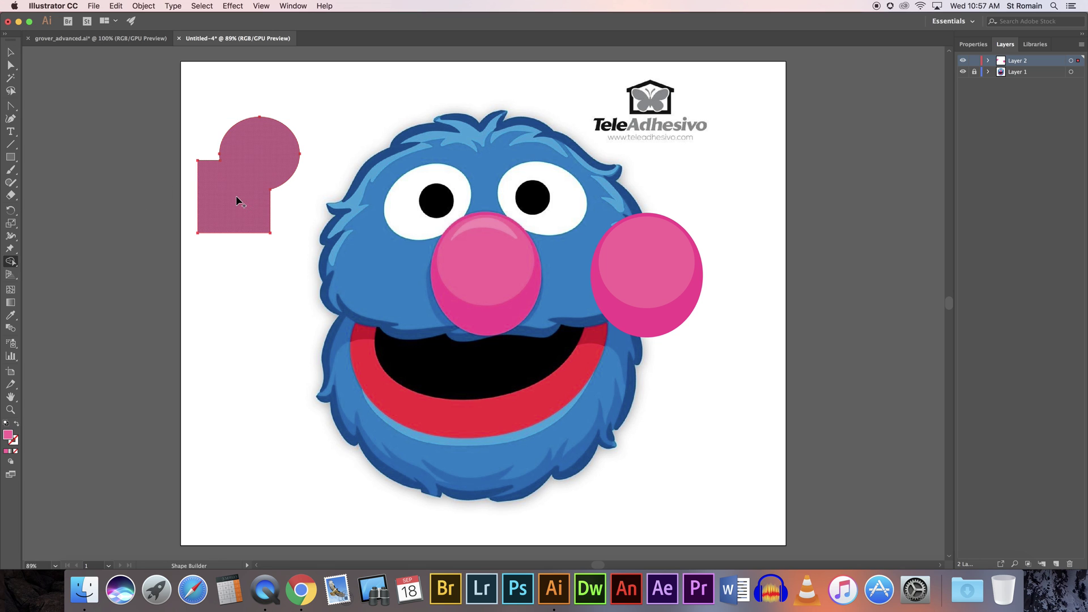
pyautogui.press('super+z')
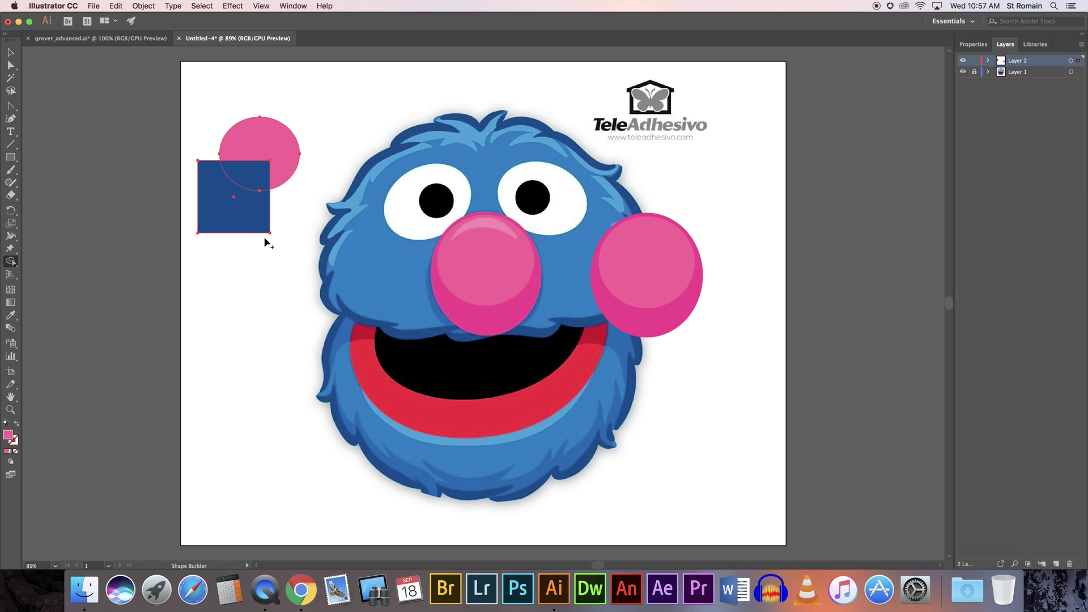
# Step: Try subtracting the square and its overlap from the pink ellipse with Shape Builder, and undo the change
pyautogui.click(235, 210)
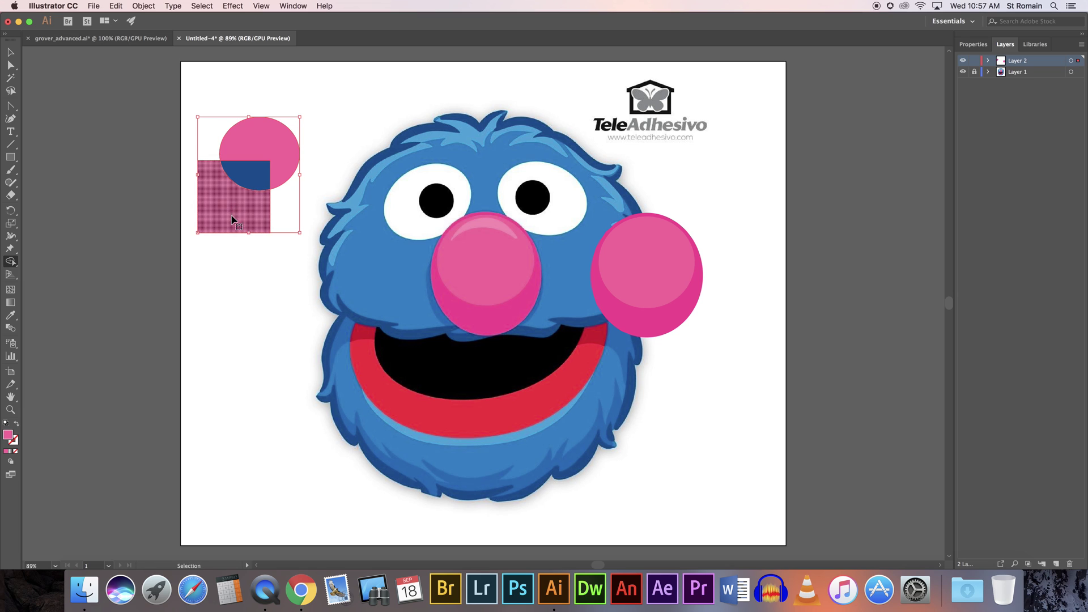
pyautogui.press('super+z')
pyautogui.moveTo(222, 218); pyautogui.dragTo(246, 183)
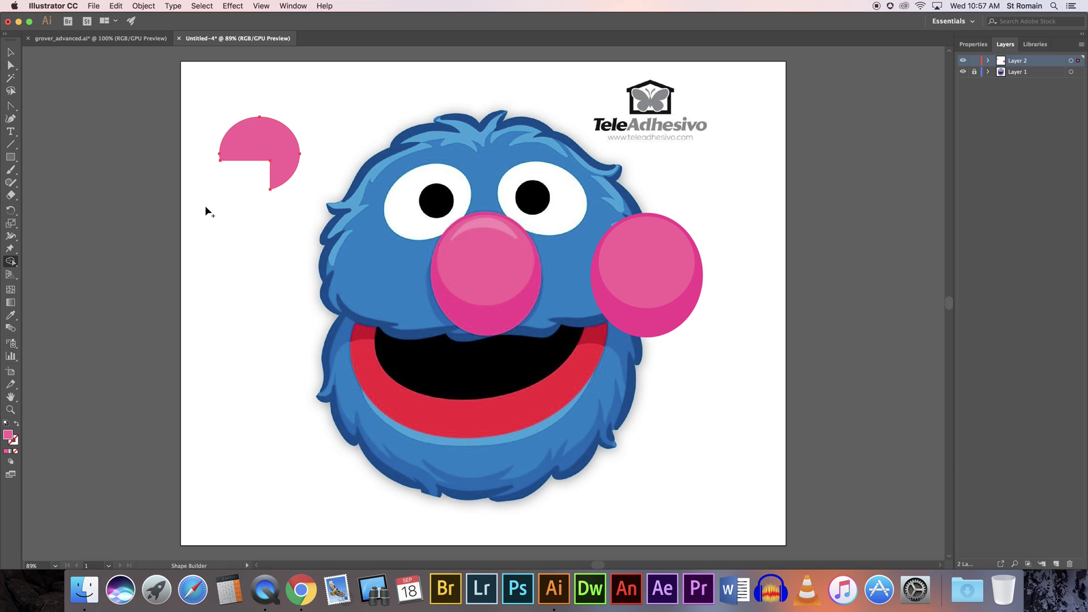
pyautogui.press('super+z')
pyautogui.press('super+z')
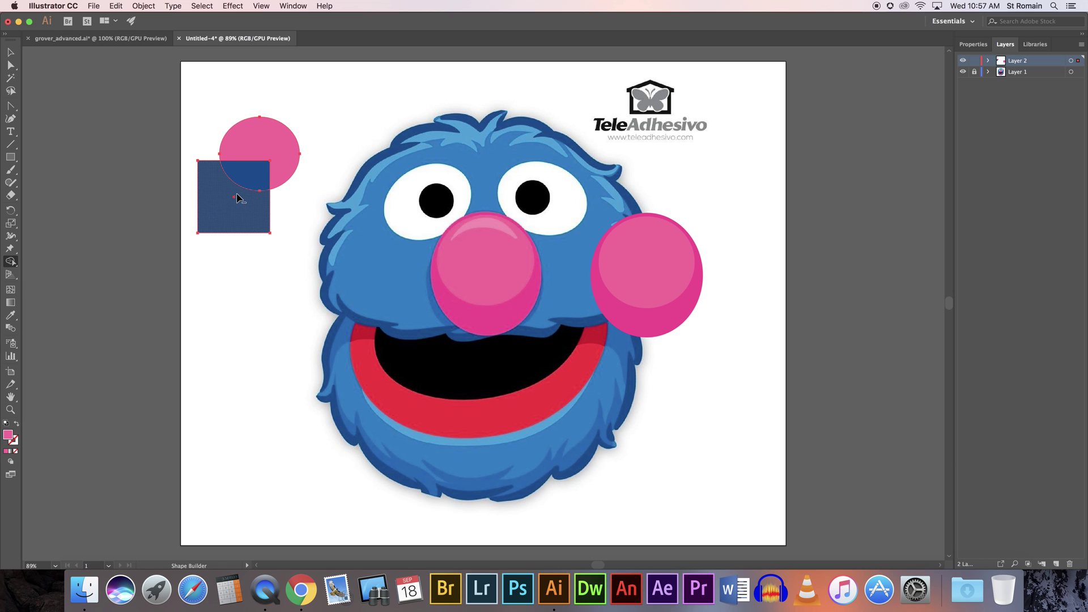
# Step: Subtract the ellipse and its overlap from the blue square with Shape Builder, and delete the leftover shape
pyautogui.moveTo(269, 150); pyautogui.dragTo(268, 195)
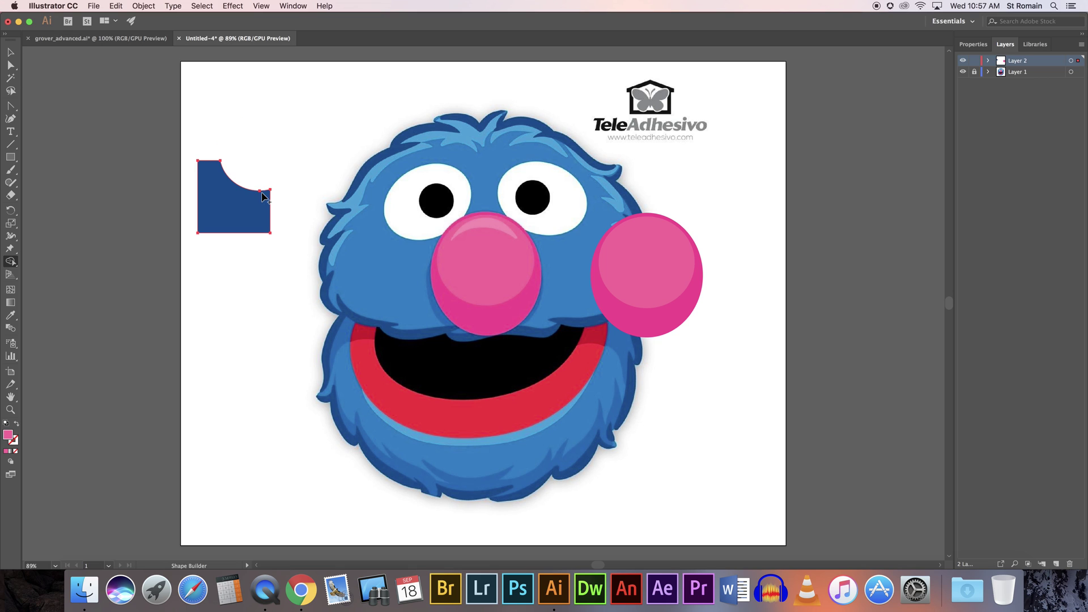
pyautogui.click(10, 53)
pyautogui.click(81, 84)
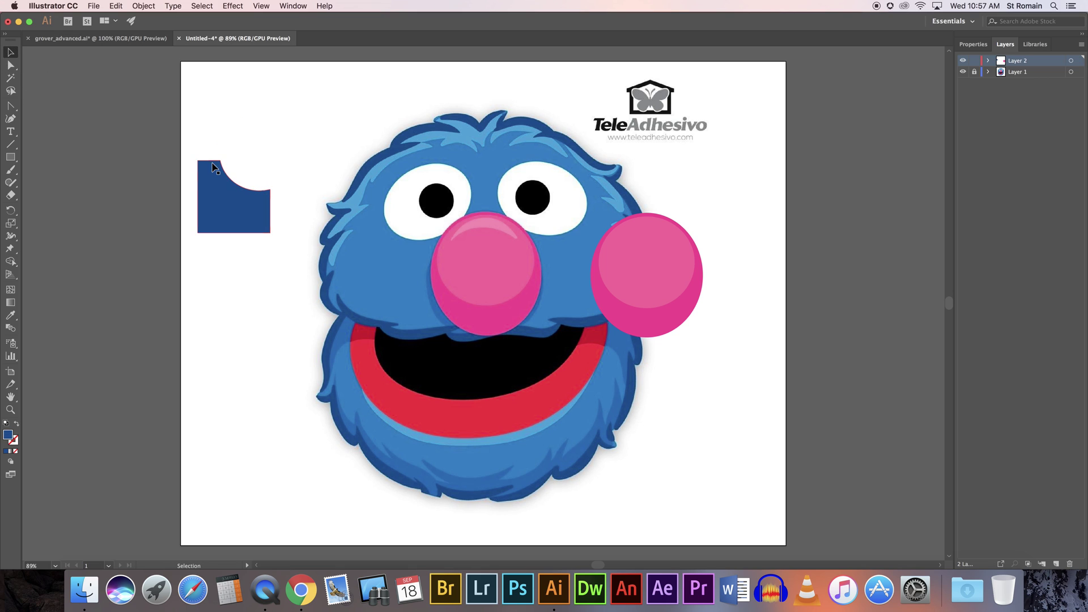
pyautogui.click(214, 167)
pyautogui.press('Delete')
# Step: Draw two overlapping dark blue rectangles and a polygon across them in the blank area beside the head
pyautogui.click(8, 155)
pyautogui.moveTo(204, 94)
pyautogui.mouseDown()
pyautogui.moveTo(265, 154)
pyautogui.moveTo(222, 196)
pyautogui.moveTo(224, 219)
pyautogui.mouseUp()
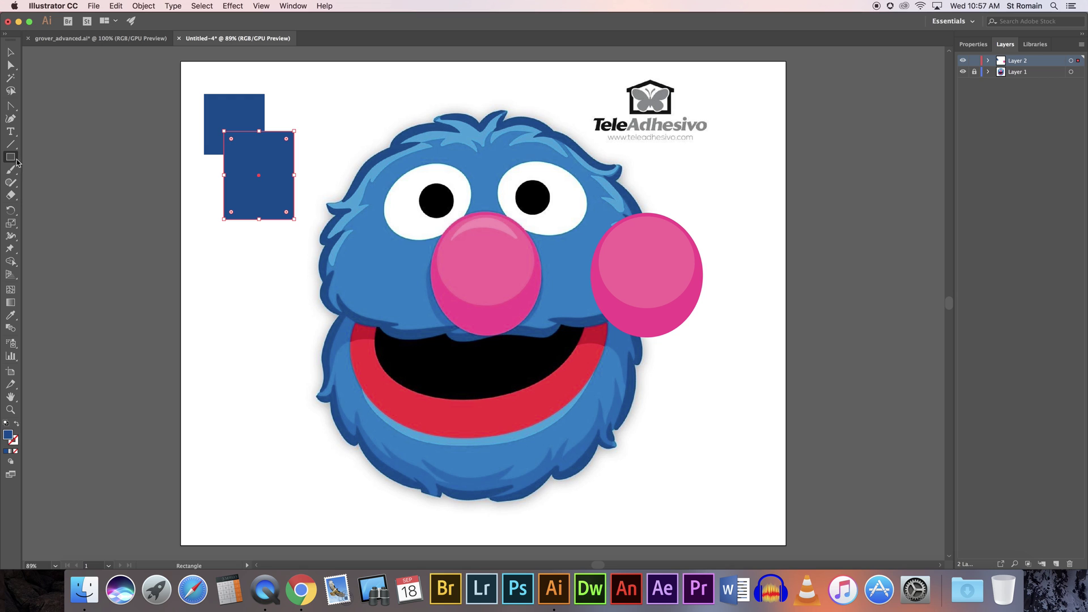
pyautogui.moveTo(17, 164); pyautogui.dragTo(47, 195)
pyautogui.moveTo(278, 110); pyautogui.dragTo(296, 155)
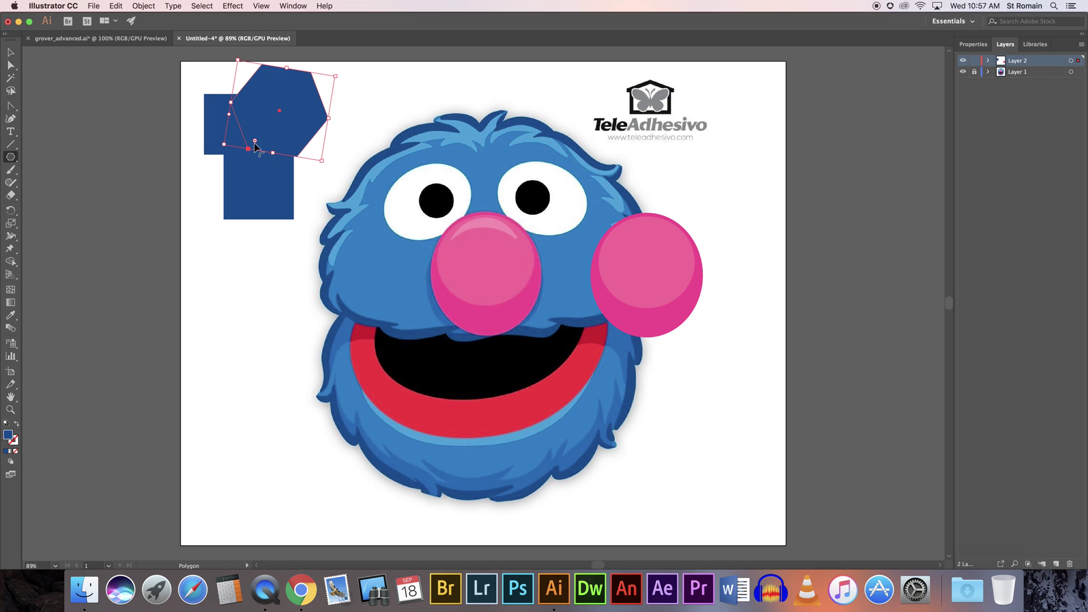
# Step: Merge the central overlapping areas of the two rectangles and the polygon with Shape Builder, and move the merged piece below them
pyautogui.click(10, 52)
pyautogui.moveTo(216, 78); pyautogui.dragTo(275, 165)
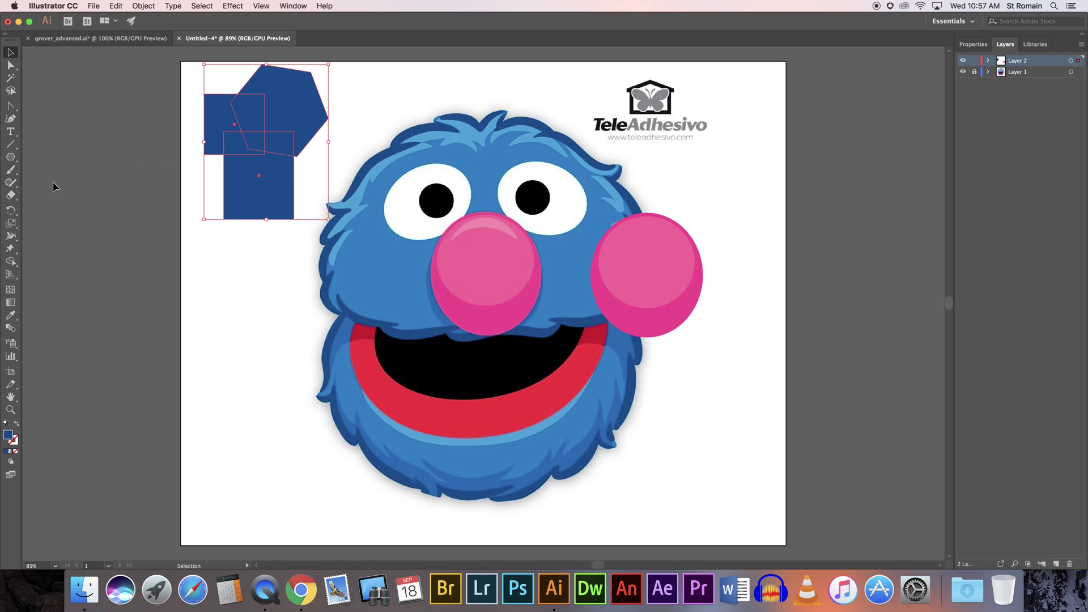
pyautogui.click(12, 265)
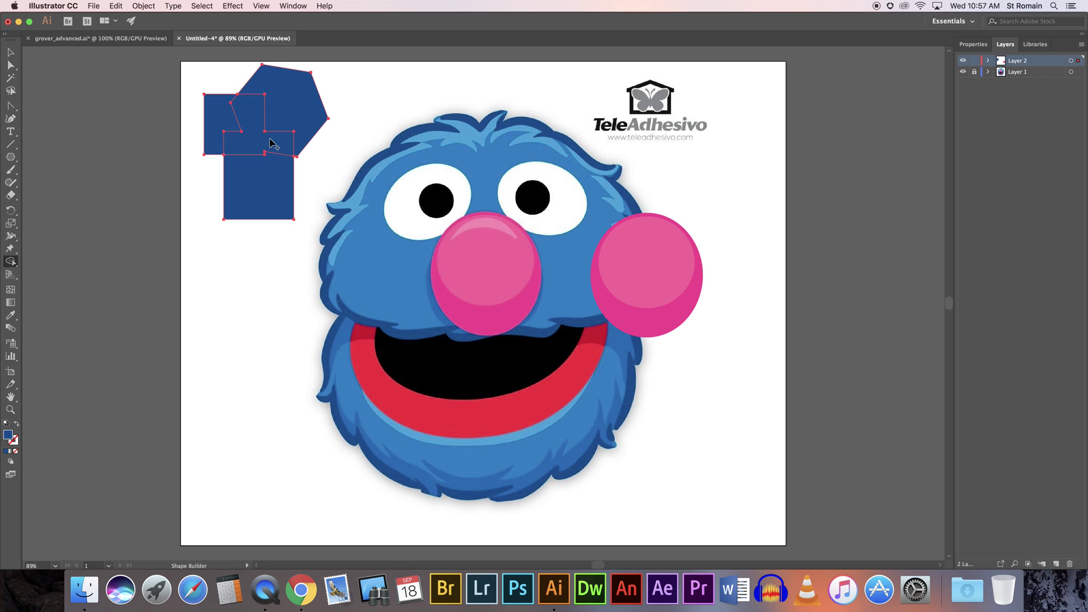
pyautogui.click(11, 52)
pyautogui.click(341, 104)
pyautogui.moveTo(291, 148); pyautogui.dragTo(268, 348)
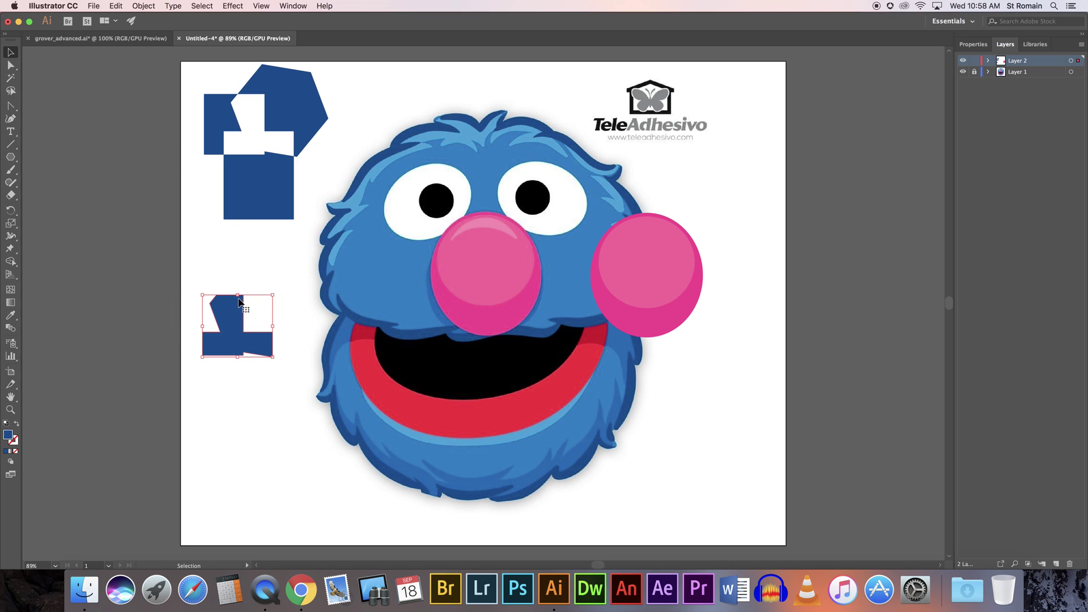
# Step: Undo moving the merged piece away, and merge the overlap area into the lower rectangle with Shape Builder
pyautogui.click(11, 261)
pyautogui.press('super+z')
pyautogui.press('super+z')
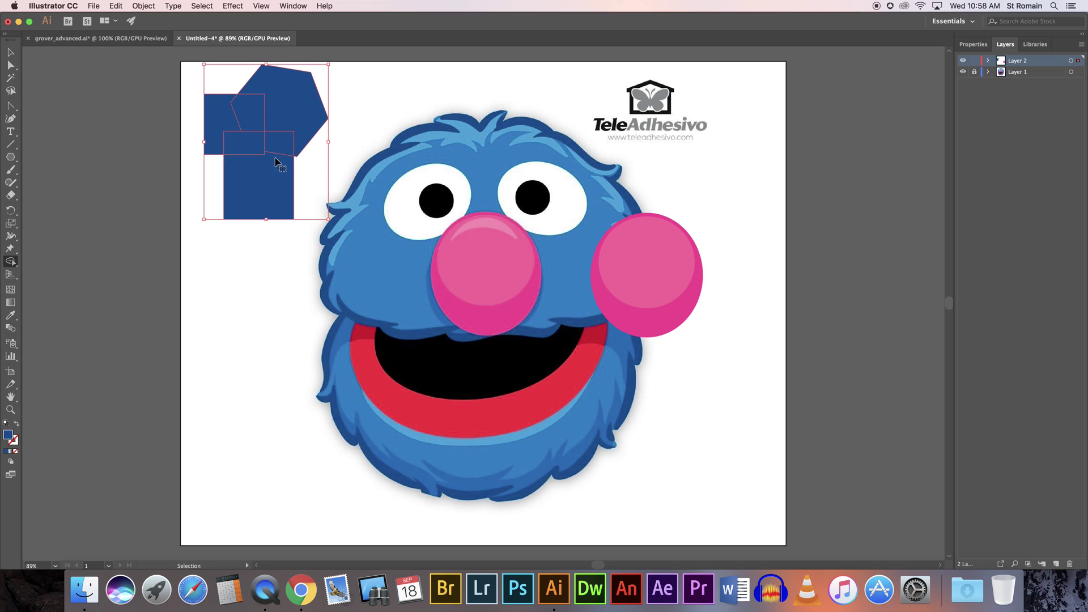
pyautogui.moveTo(253, 121)
pyautogui.mouseDown()
pyautogui.moveTo(253, 139)
pyautogui.moveTo(273, 144)
pyautogui.moveTo(276, 160)
pyautogui.moveTo(254, 204)
pyautogui.moveTo(262, 306)
pyautogui.mouseUp()
pyautogui.press('v')
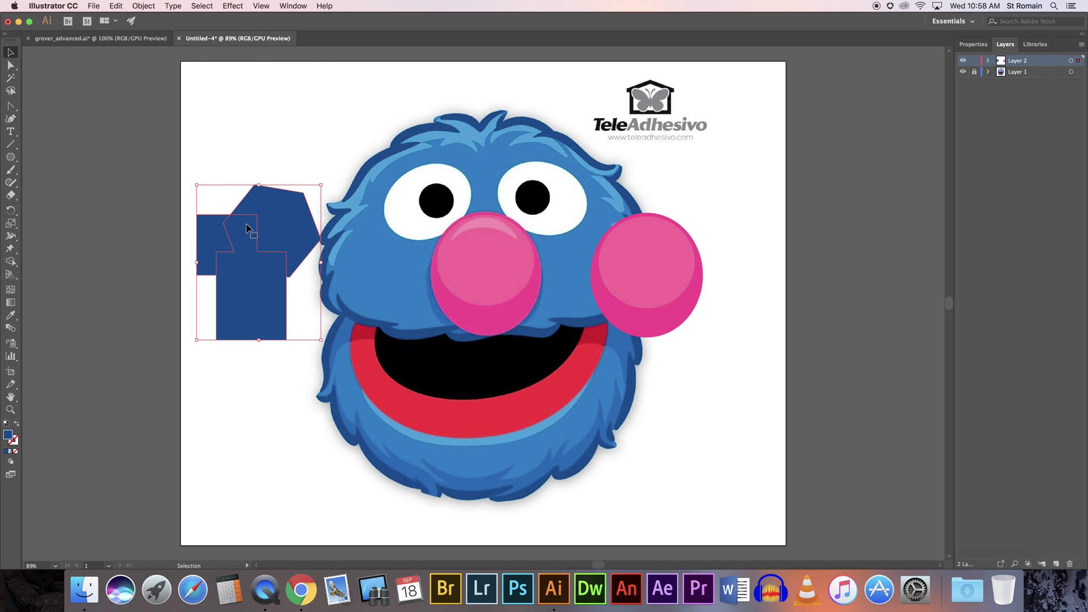
# Step: Remove the outer polygon and upper rectangle pieces with Shape Builder, and delete the remaining merged shape
pyautogui.hotkey('shift', 'm')
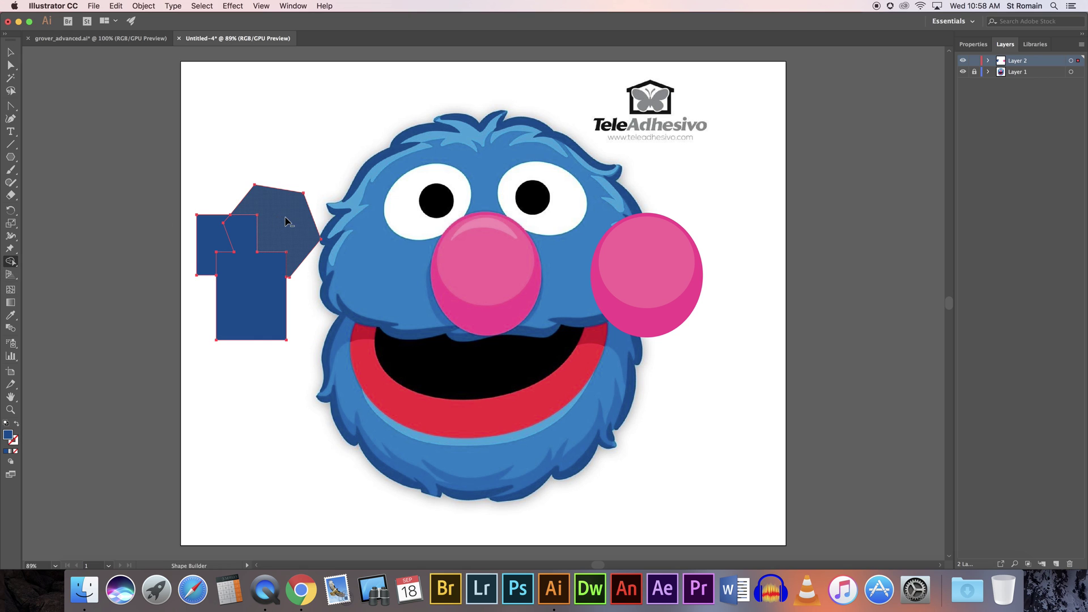
pyautogui.keyDown('alt'); pyautogui.click(285, 221); pyautogui.keyUp('alt')
pyautogui.keyDown('alt'); pyautogui.click(206, 237); pyautogui.keyUp('alt')
pyautogui.click(10, 52)
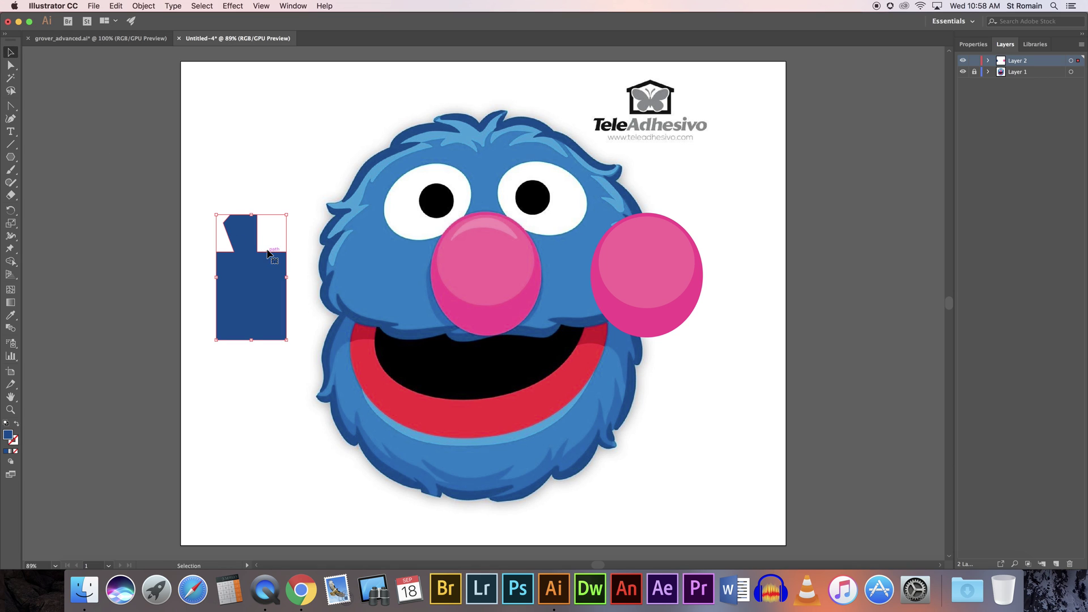
pyautogui.press('Delete')
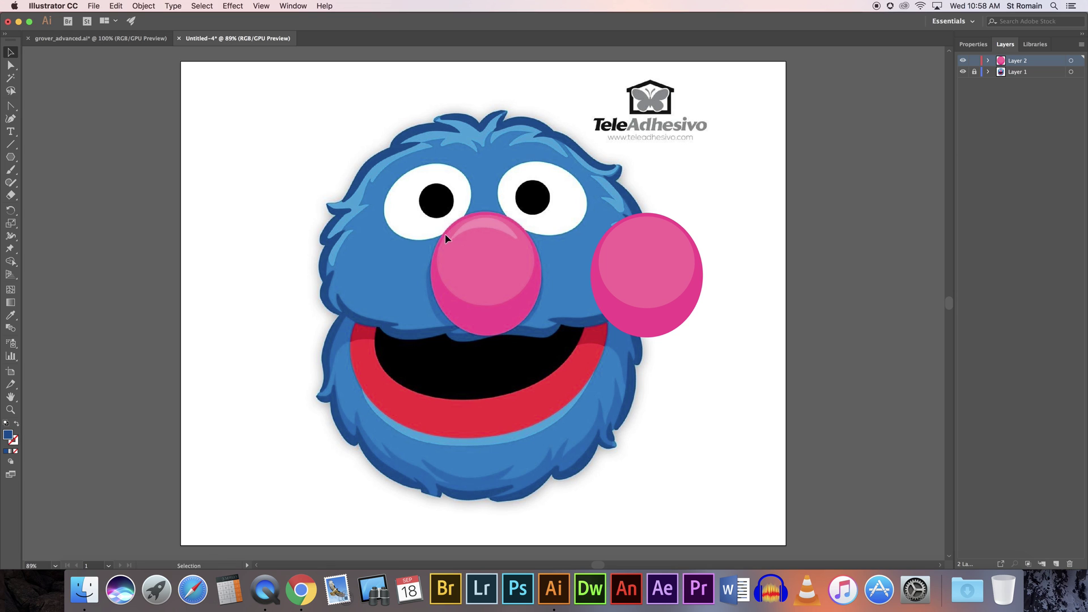
# Step: Draw two overlapping ellipses over Grover's nose, one nearly round and one taller and narrower, to outline the crescent highlight
pyautogui.click(11, 156)
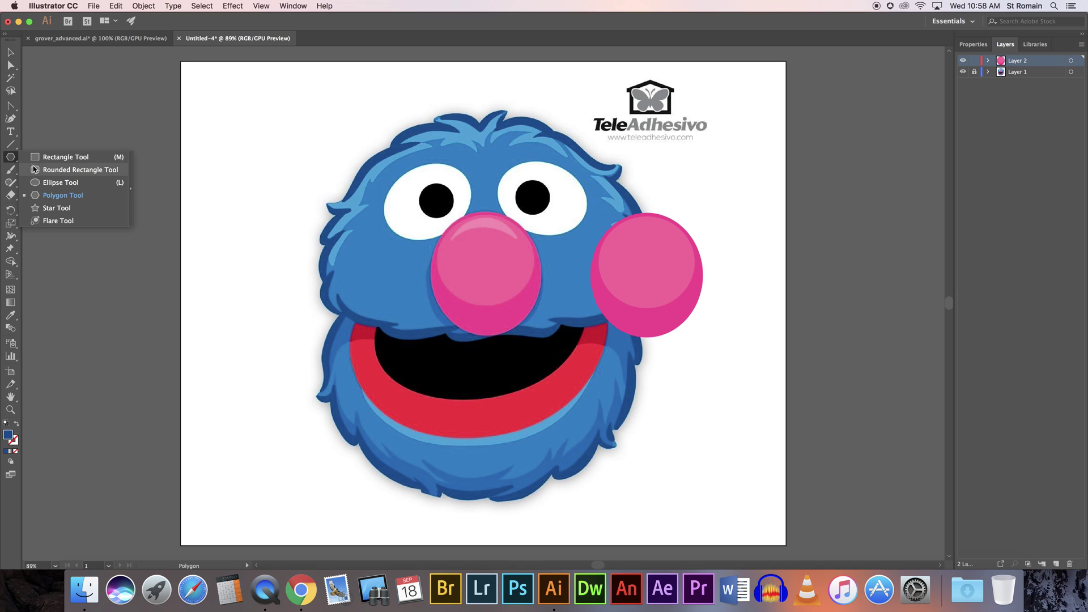
pyautogui.click(42, 182)
pyautogui.moveTo(442, 231); pyautogui.dragTo(532, 314)
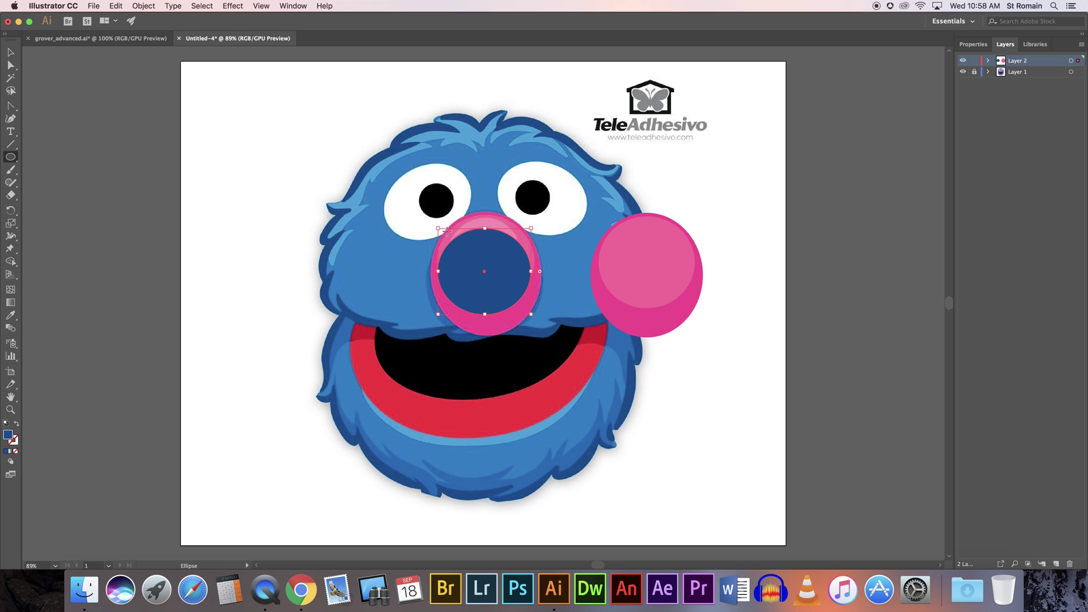
pyautogui.moveTo(446, 231); pyautogui.dragTo(527, 322)
# Step: Select both dark blue ellipses and move them together from the nose to the blank area beside the head
pyautogui.click(9, 53)
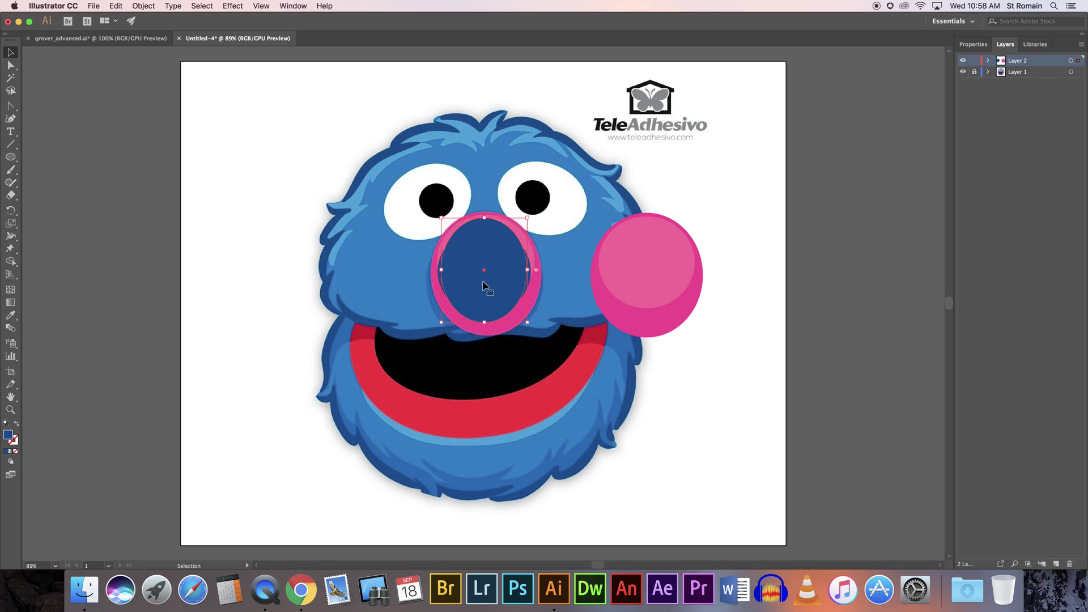
pyautogui.moveTo(481, 281); pyautogui.dragTo(290, 203)
pyautogui.press('super+z')
pyautogui.keyDown('shift'); pyautogui.click(530, 281); pyautogui.keyUp('shift')
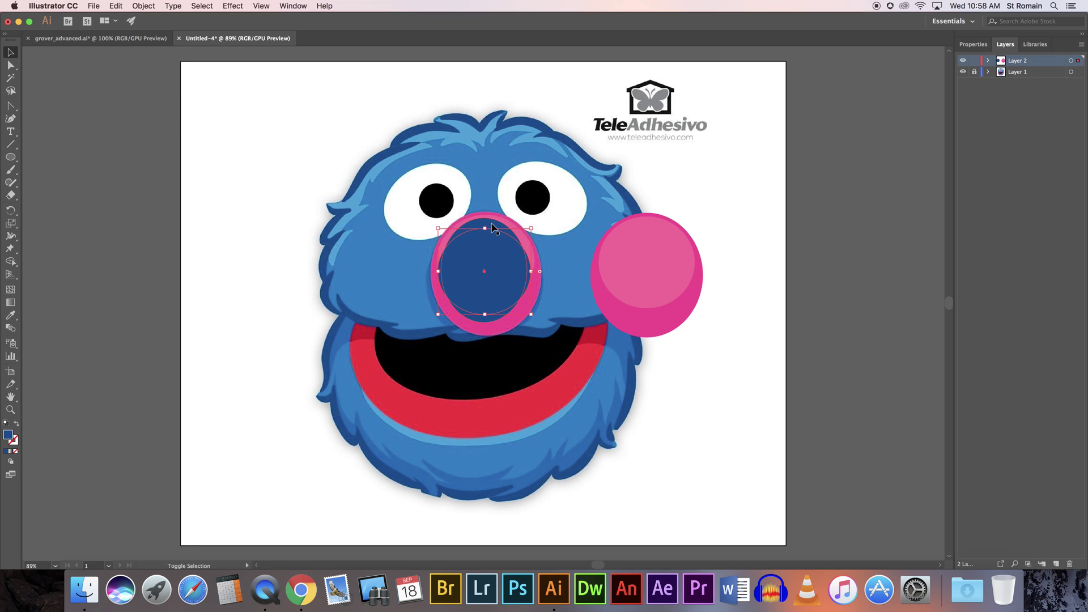
pyautogui.moveTo(499, 256); pyautogui.dragTo(268, 150)
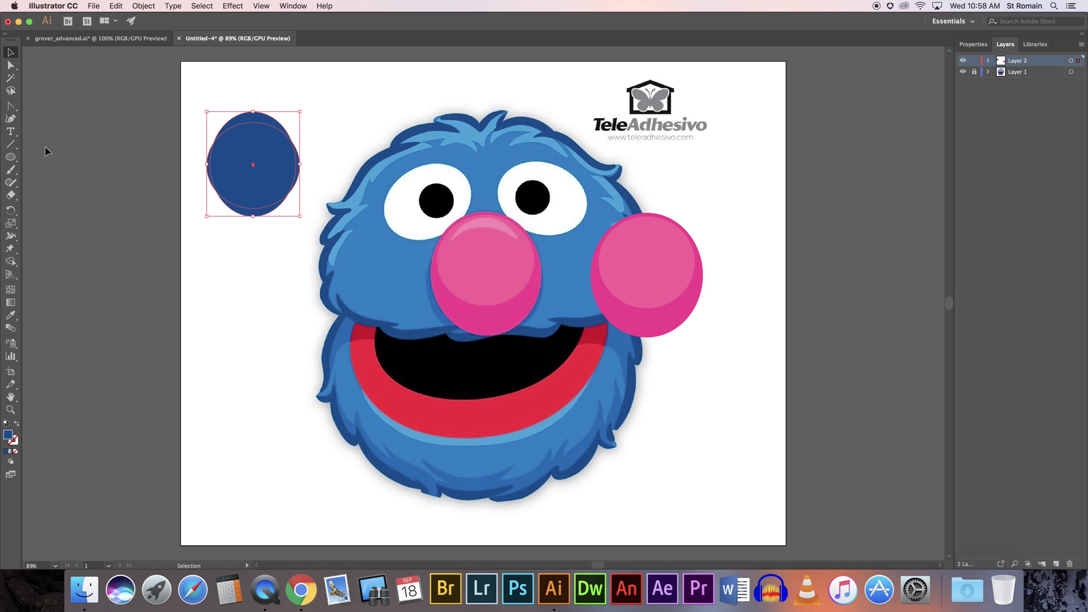
# Step: Subtract everything but the upper crescent from the two overlapping ellipses with Shape Builder
pyautogui.click(12, 263)
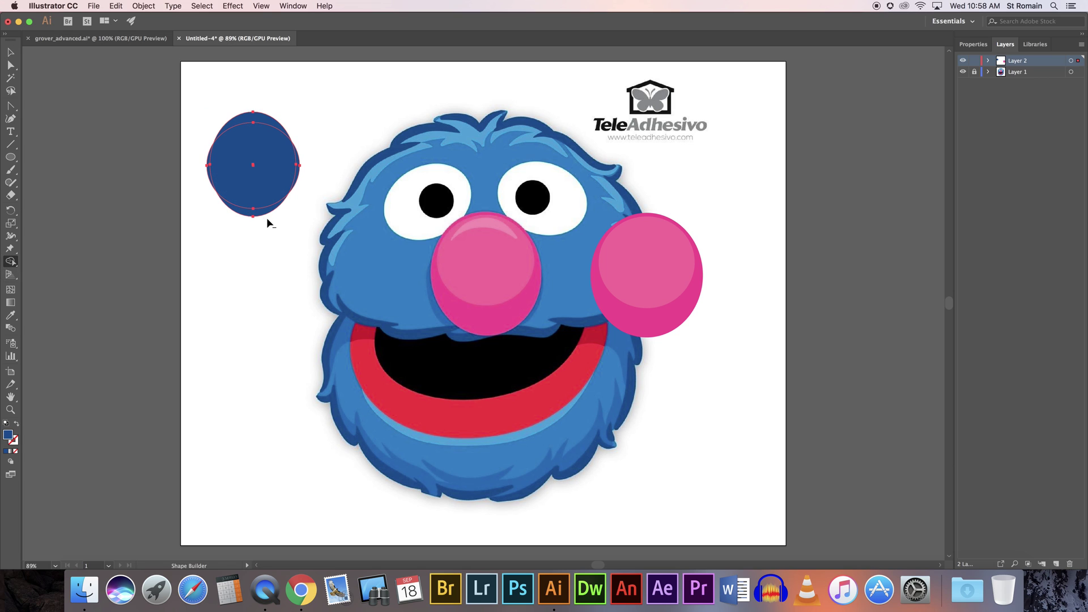
pyautogui.moveTo(261, 212)
pyautogui.mouseDown()
pyautogui.moveTo(266, 162)
pyautogui.moveTo(260, 195)
pyautogui.mouseUp()
pyautogui.keyDown('alt'); pyautogui.click(297, 165); pyautogui.keyUp('alt')
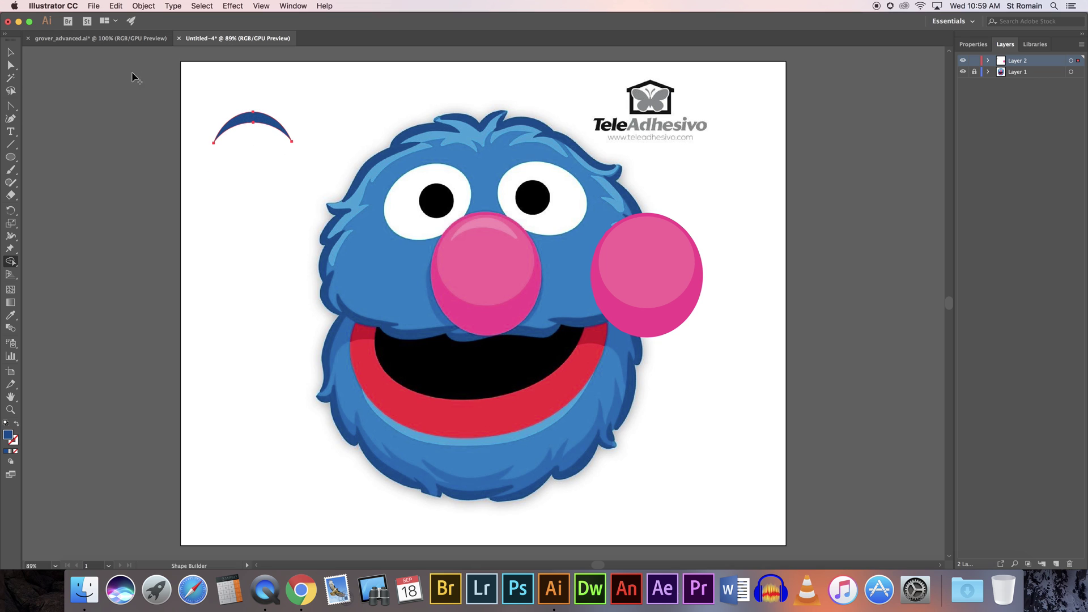
# Step: Select the crescent and fill it with the light pink sampled from the reference nose's highlight using the Eyedropper
pyautogui.click(10, 52)
pyautogui.click(210, 73)
pyautogui.click(243, 126)
pyautogui.click(14, 317)
pyautogui.click(494, 225)
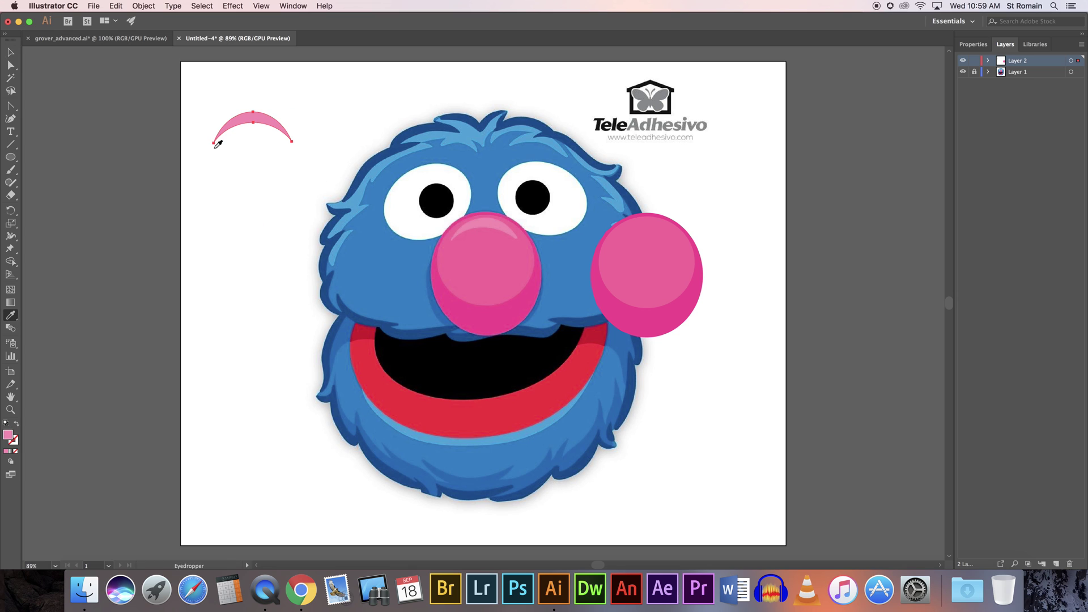
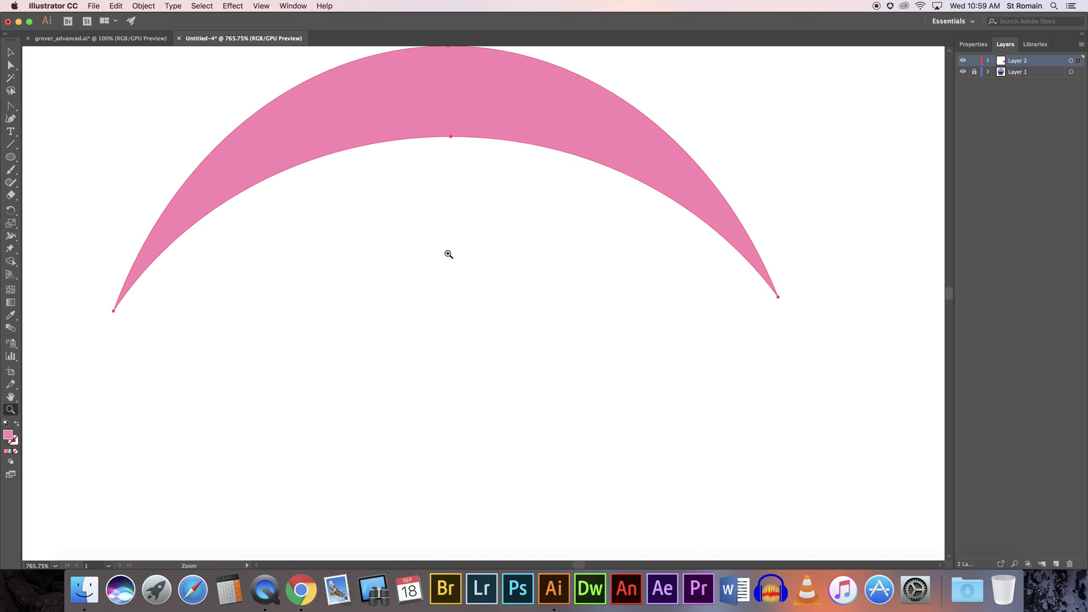
# Step: Draw a small ellipse across the crescent near its left tip with the Ellipse tool
pyautogui.click(10, 157)
pyautogui.moveTo(170, 195); pyautogui.dragTo(205, 225)
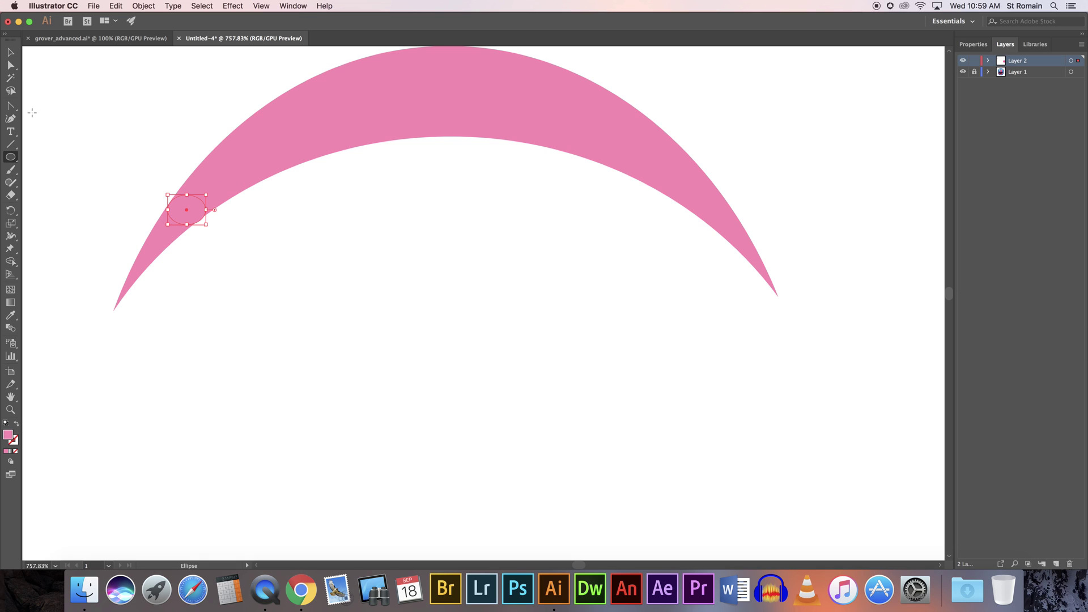
# Step: Try to subtract the crescent's left tip beyond the small ellipse with Shape Builder
pyautogui.click(10, 52)
pyautogui.press('super+a')
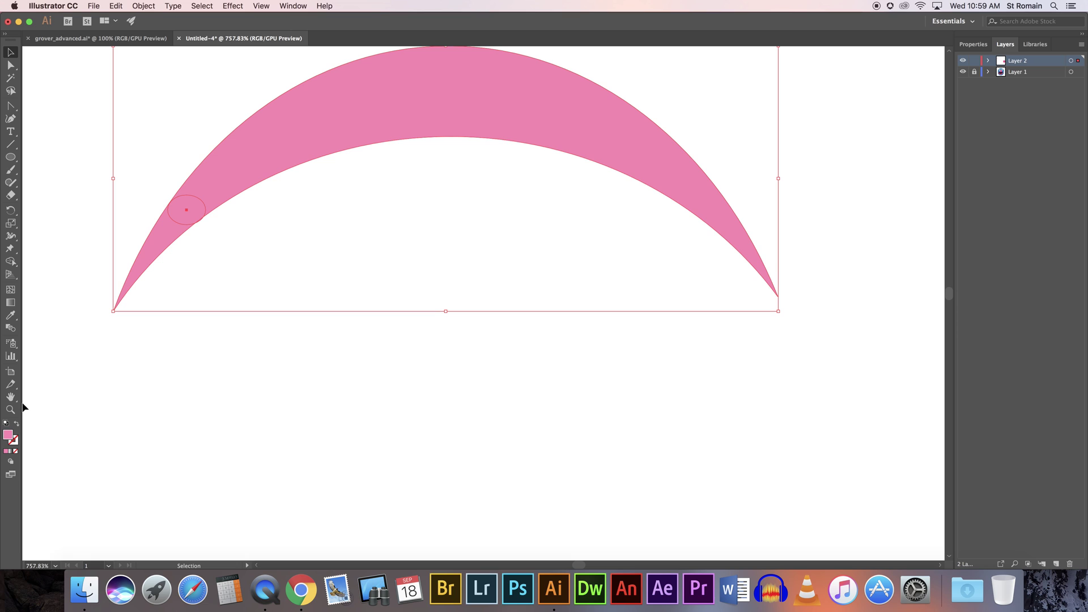
pyautogui.click(13, 264)
pyautogui.keyDown('alt'); pyautogui.click(149, 260); pyautogui.keyUp('alt')
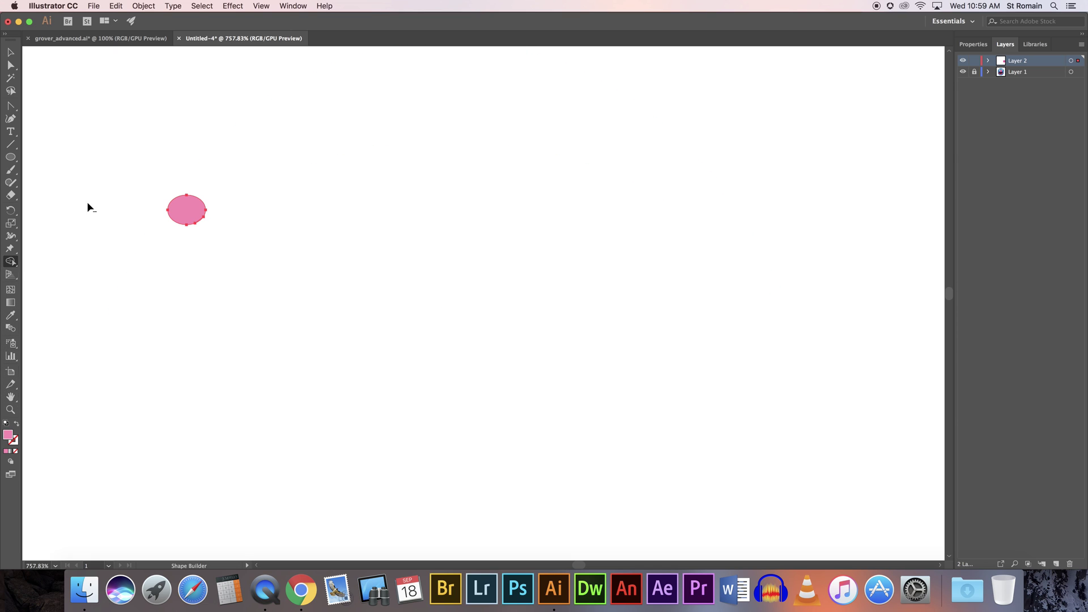
pyautogui.press('super+z')
pyautogui.click(11, 52)
pyautogui.moveTo(241, 257); pyautogui.dragTo(198, 222)
pyautogui.keyDown('shift'); pyautogui.click(189, 204); pyautogui.keyUp('shift')
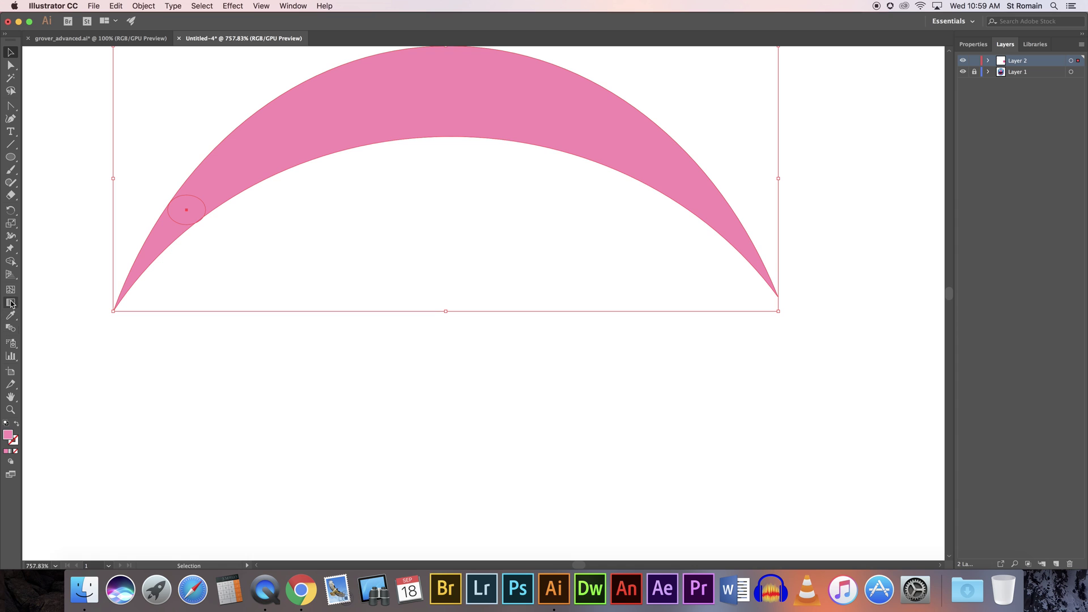
pyautogui.click(11, 261)
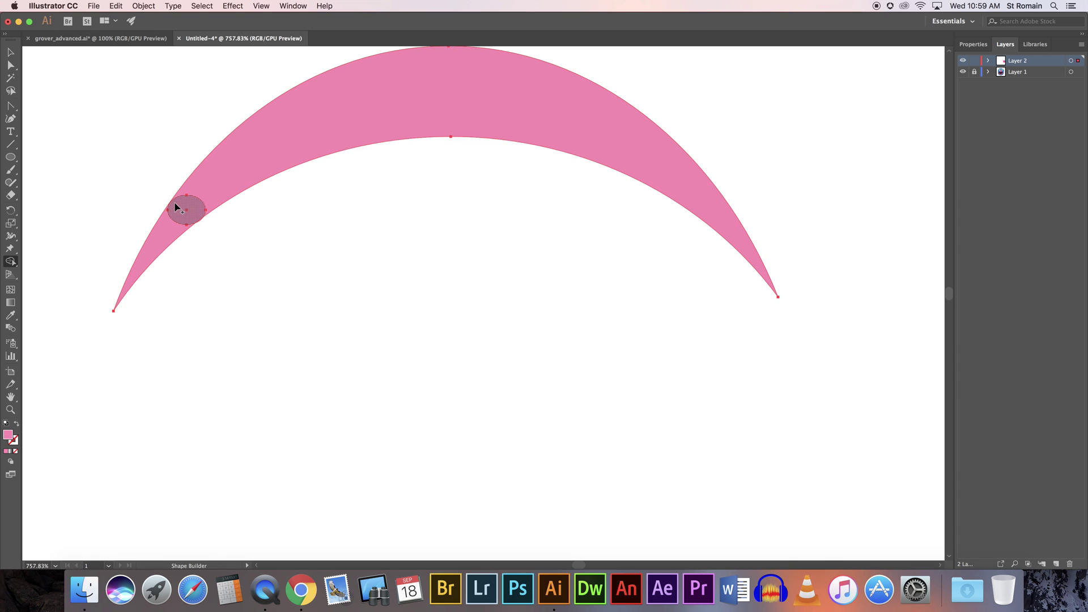
pyautogui.click(177, 205)
# Step: Resize the small ellipse slightly so it fits between the crescent's two edges near the left tip
pyautogui.press('z')
pyautogui.moveTo(165, 192); pyautogui.dragTo(455, 366)
pyautogui.click(10, 52)
pyautogui.click(112, 136)
pyautogui.moveTo(176, 215); pyautogui.dragTo(175, 216)
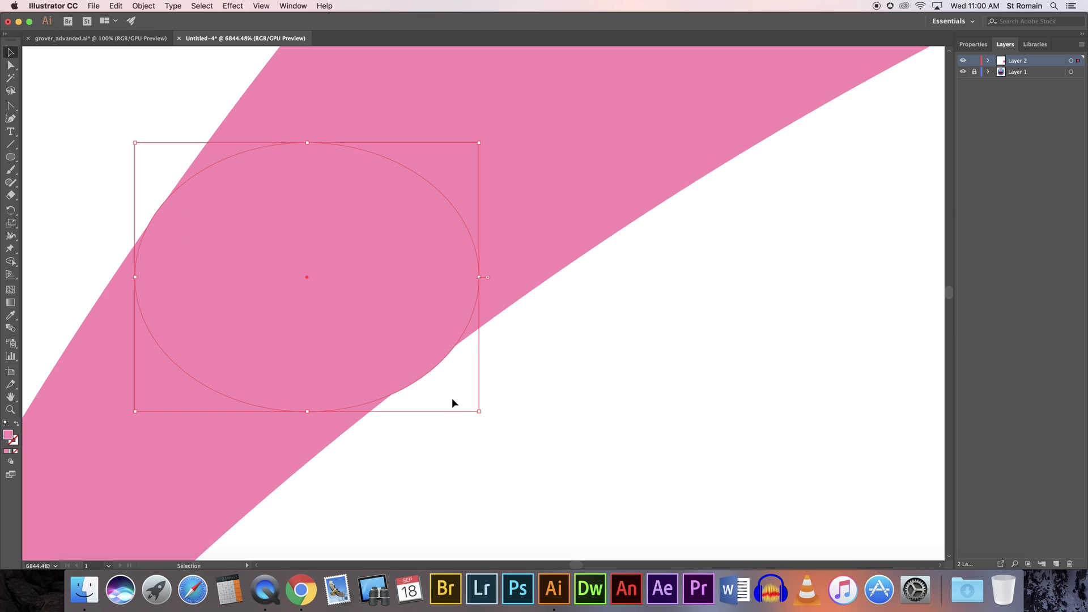
pyautogui.moveTo(478, 413); pyautogui.dragTo(474, 410)
pyautogui.click(497, 404)
# Step: Subtract the crescent's left tip beyond the ellipse and merge the ellipse with the crescent into a rounded end using Shape Builder
pyautogui.press('super+1')
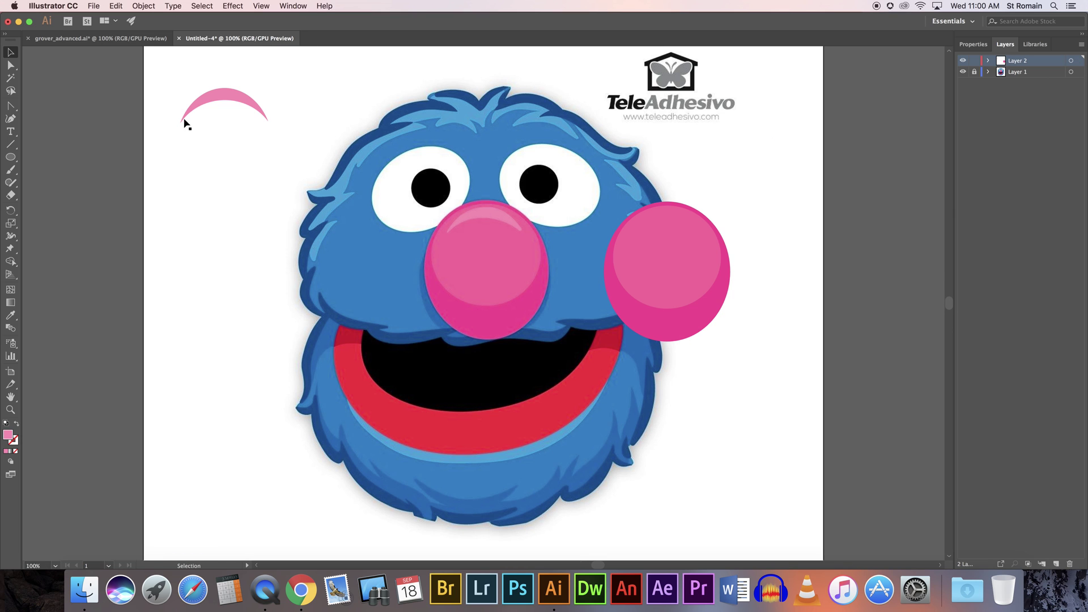
pyautogui.moveTo(192, 122); pyautogui.dragTo(205, 138)
pyautogui.press('z')
pyautogui.moveTo(172, 104); pyautogui.dragTo(416, 301)
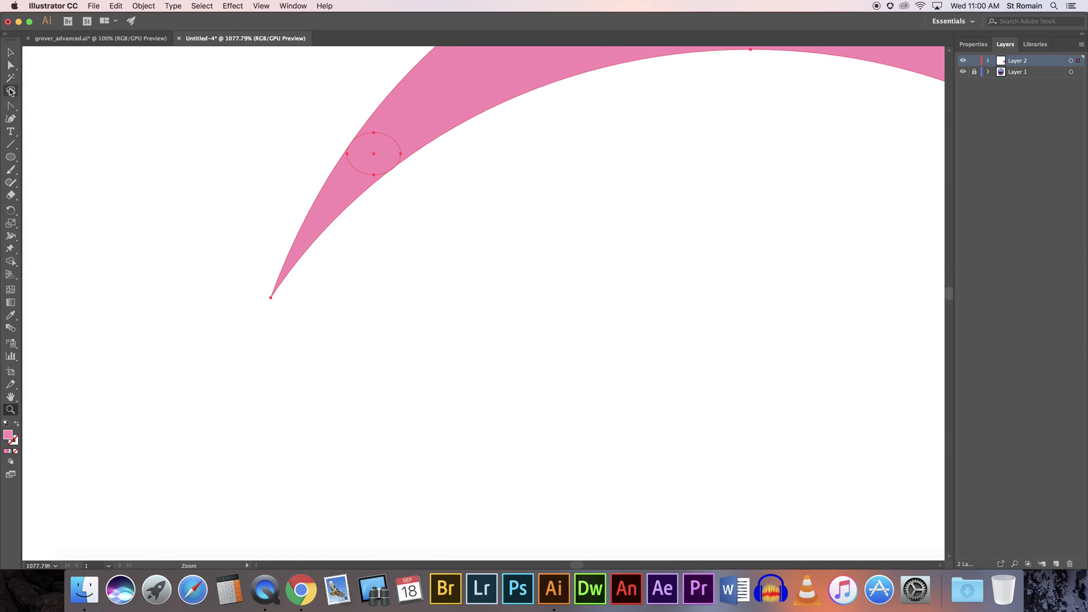
pyautogui.click(10, 262)
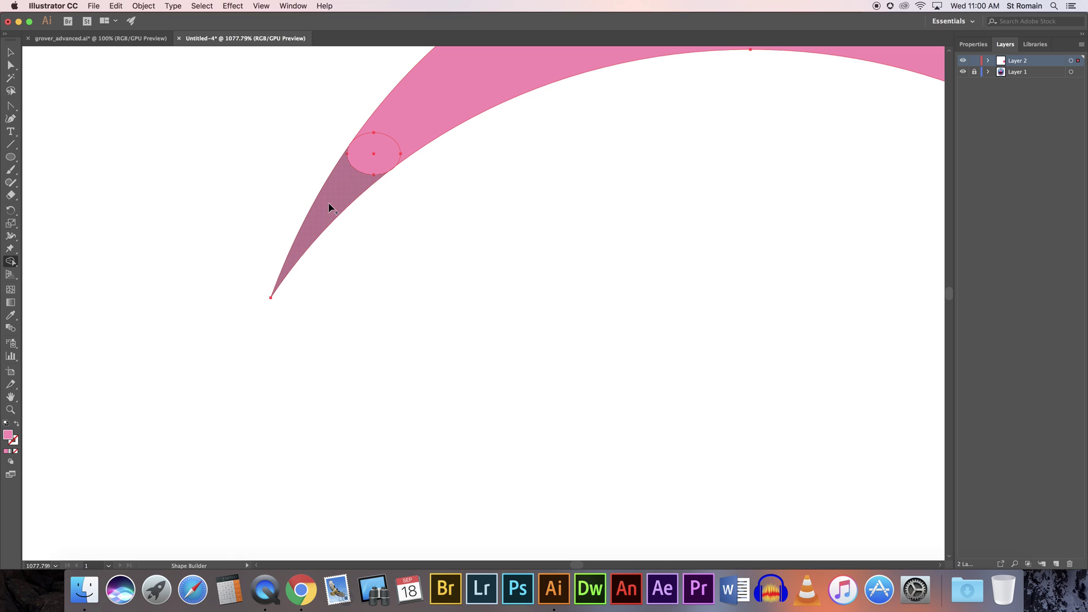
pyautogui.keyDown('alt'); pyautogui.click(328, 207); pyautogui.keyUp('alt')
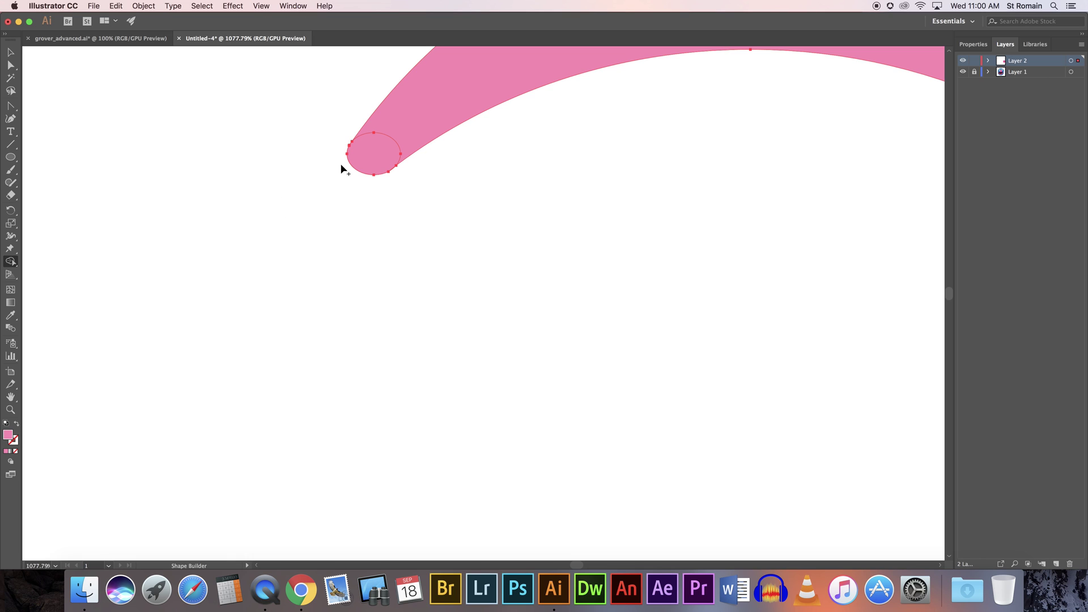
pyautogui.moveTo(381, 157); pyautogui.dragTo(389, 123)
pyautogui.click(11, 52)
pyautogui.click(30, 61)
pyautogui.moveTo(491, 170); pyautogui.dragTo(351, 228)
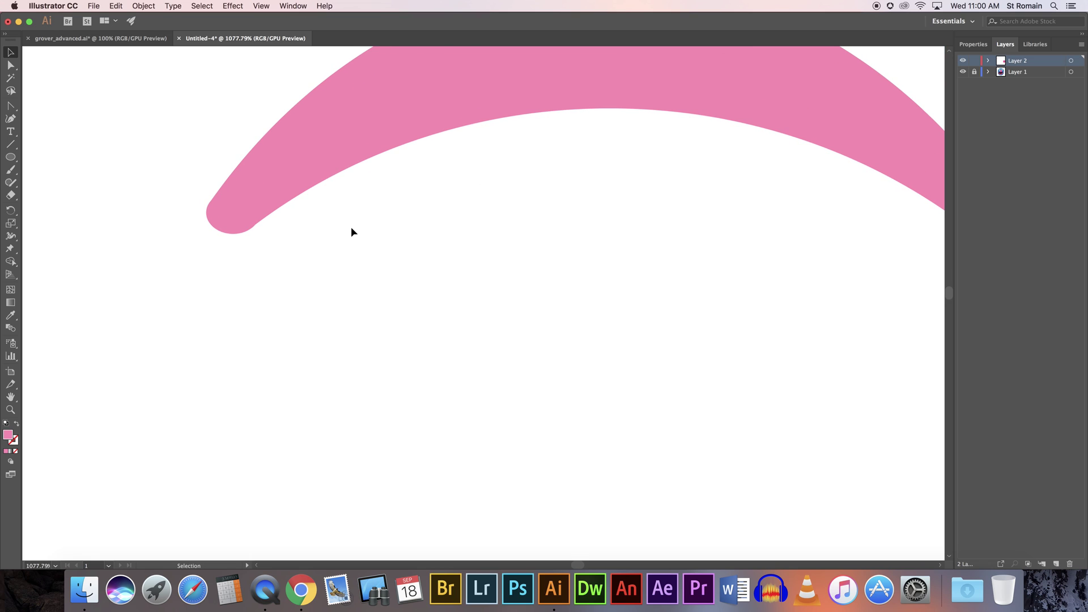
# Step: Move the crescent highlight onto the upper part of the recreated pink nose
pyautogui.press('super+minus')
pyautogui.press('super+minus')
pyautogui.press('super+minus')
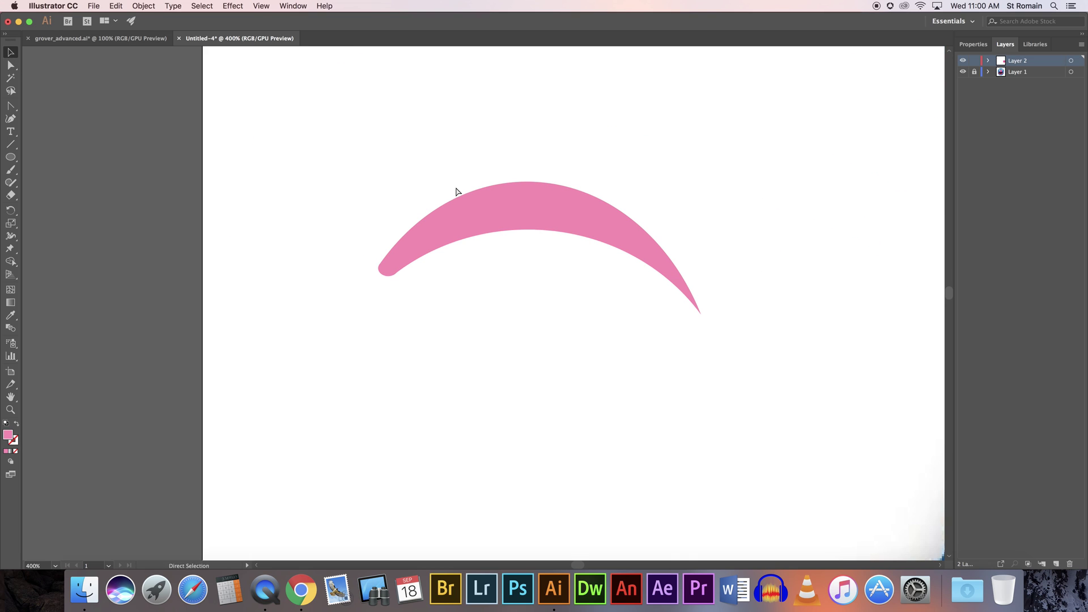
pyautogui.press('super+minus')
pyautogui.press('super+minus')
pyautogui.press('super+minus')
pyautogui.moveTo(586, 241); pyautogui.dragTo(313, 83)
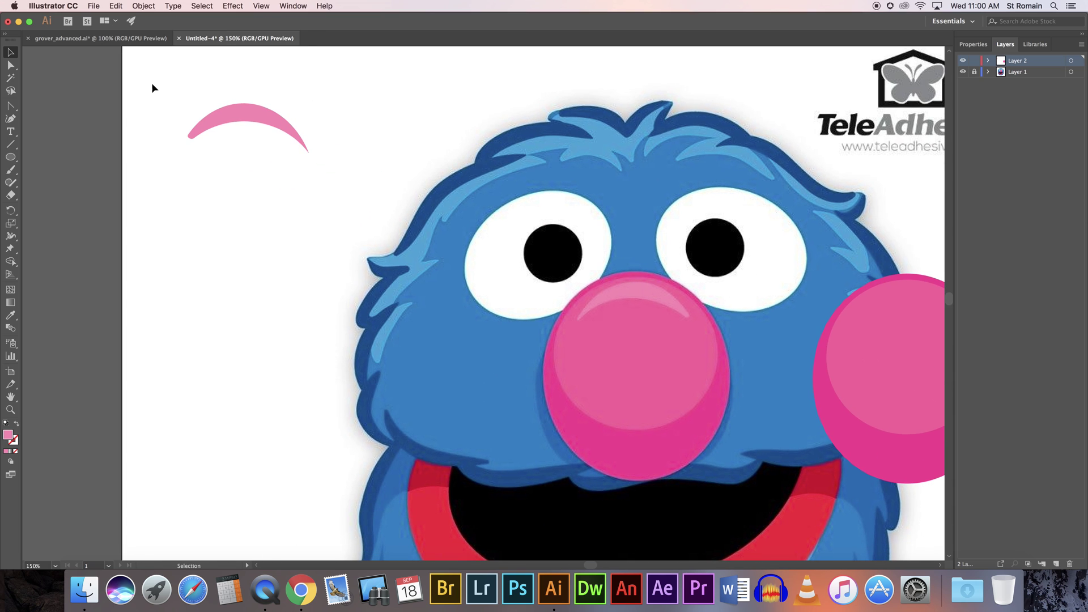
pyautogui.moveTo(227, 117); pyautogui.dragTo(886, 302)
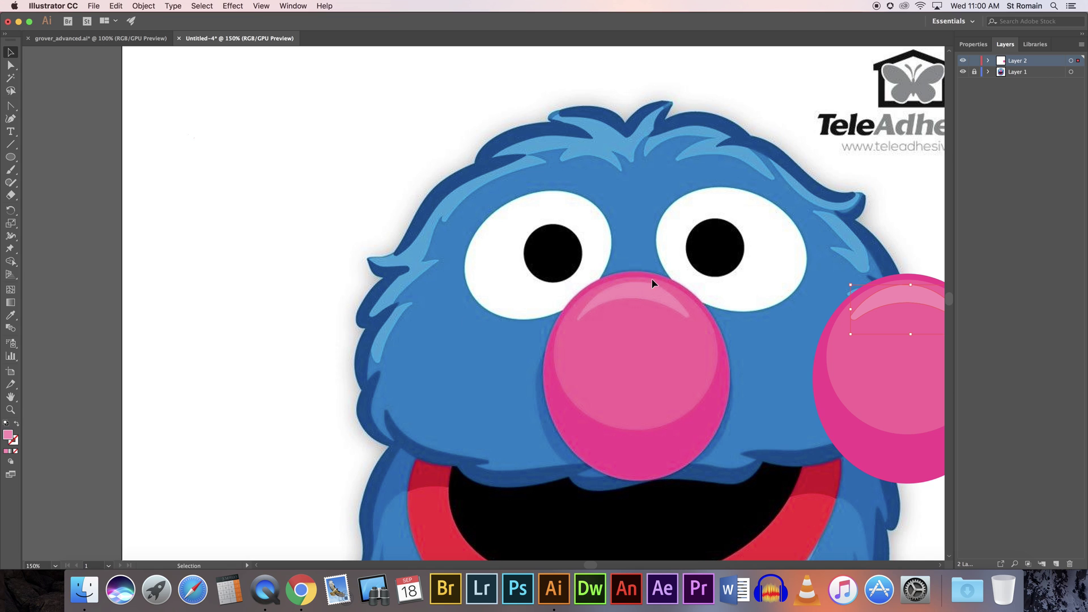
pyautogui.hscroll(5, 653, 283)
pyautogui.scroll(-1, 653, 283)
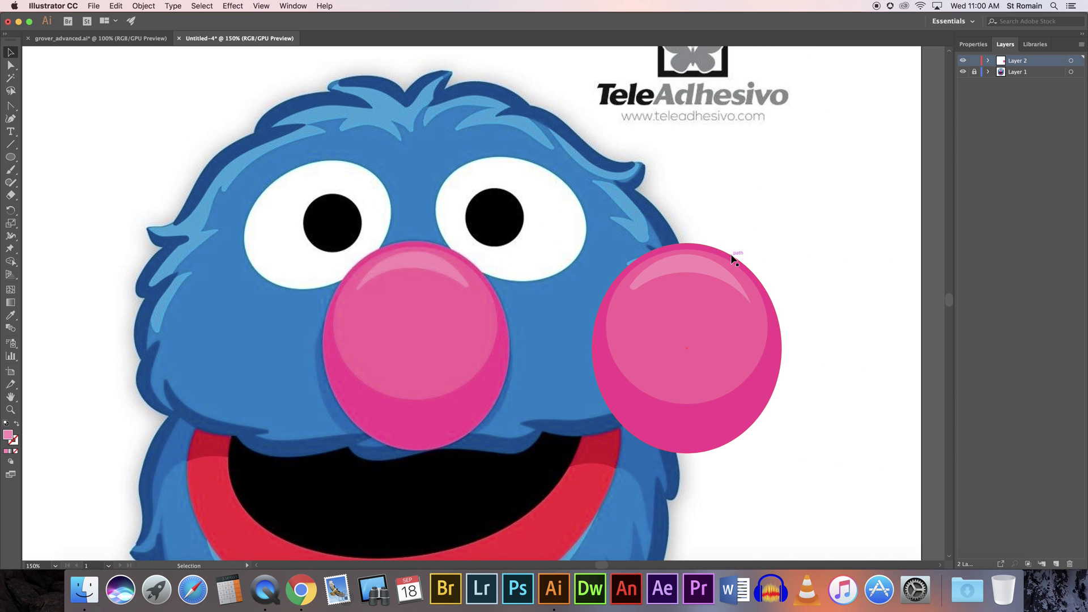
pyautogui.press('super+minus')
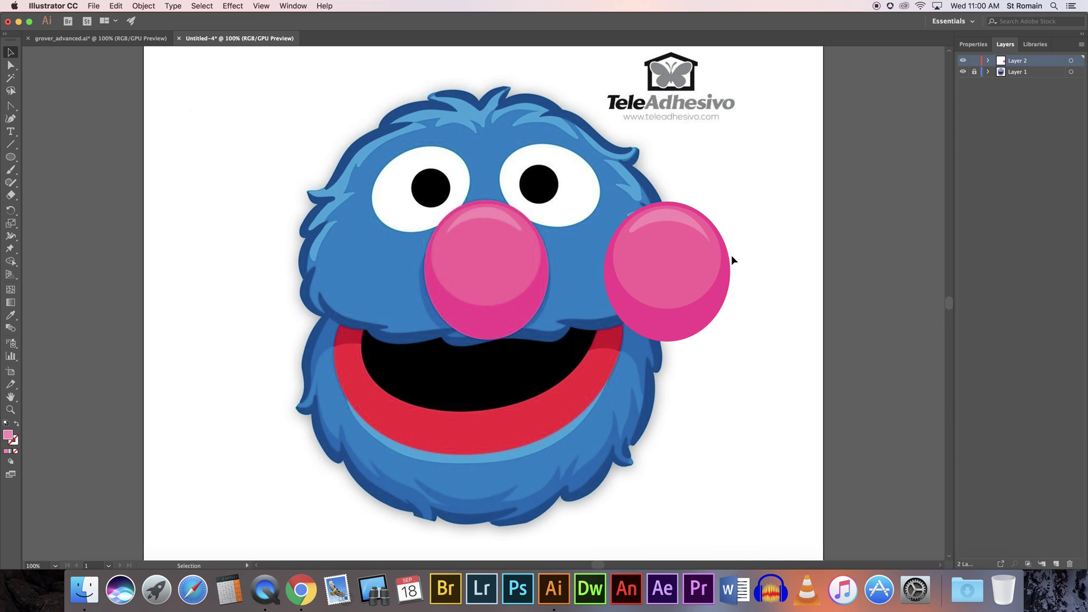
# Step: Select the recreated nose's two ellipses together with the highlight and group them
pyautogui.moveTo(697, 243); pyautogui.dragTo(700, 243)
pyautogui.click(747, 197)
pyautogui.moveTo(698, 231); pyautogui.dragTo(608, 236)
pyautogui.click(750, 185)
pyautogui.moveTo(749, 185); pyautogui.dragTo(681, 247)
pyautogui.rightClick(689, 242)
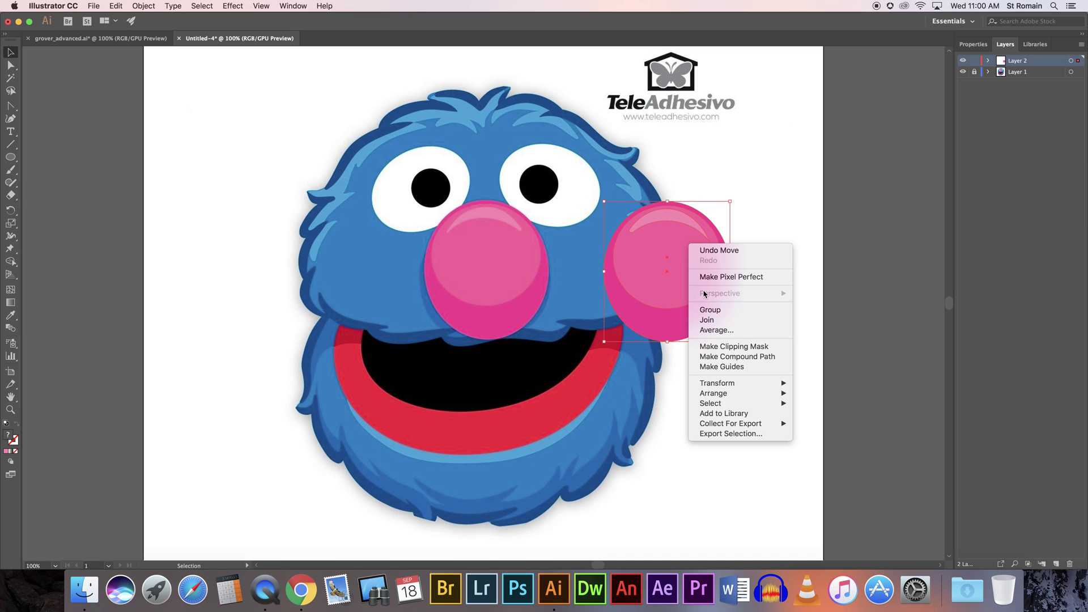
pyautogui.click(709, 310)
# Step: Move the grouped nose away from the head to the artboard's right edge and deselect it
pyautogui.moveTo(733, 267); pyautogui.dragTo(817, 122)
pyautogui.click(773, 190)
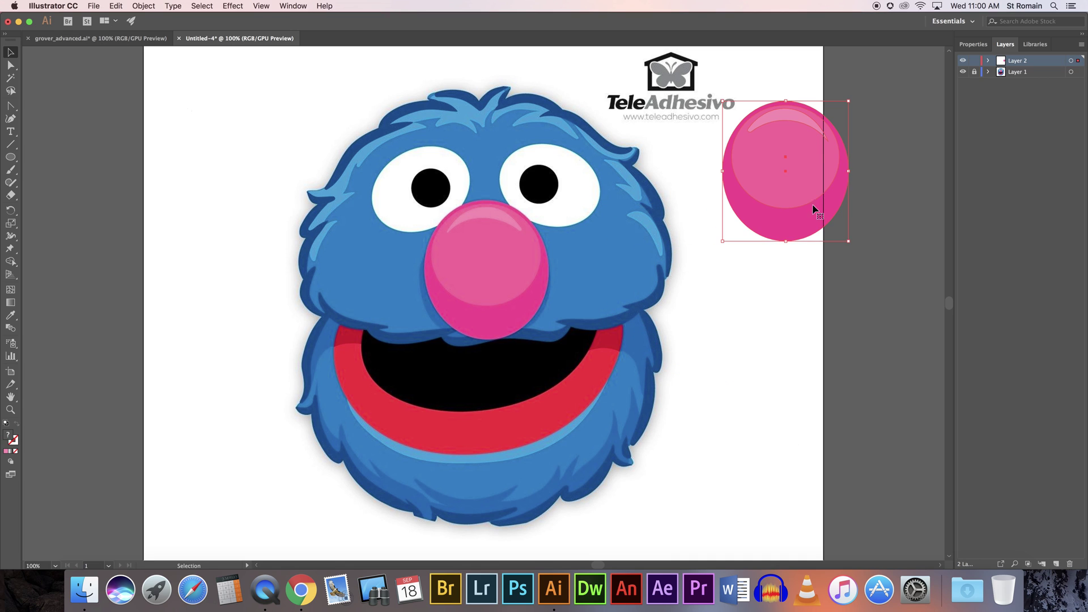
pyautogui.moveTo(821, 228); pyautogui.dragTo(843, 273)
pyautogui.click(787, 308)
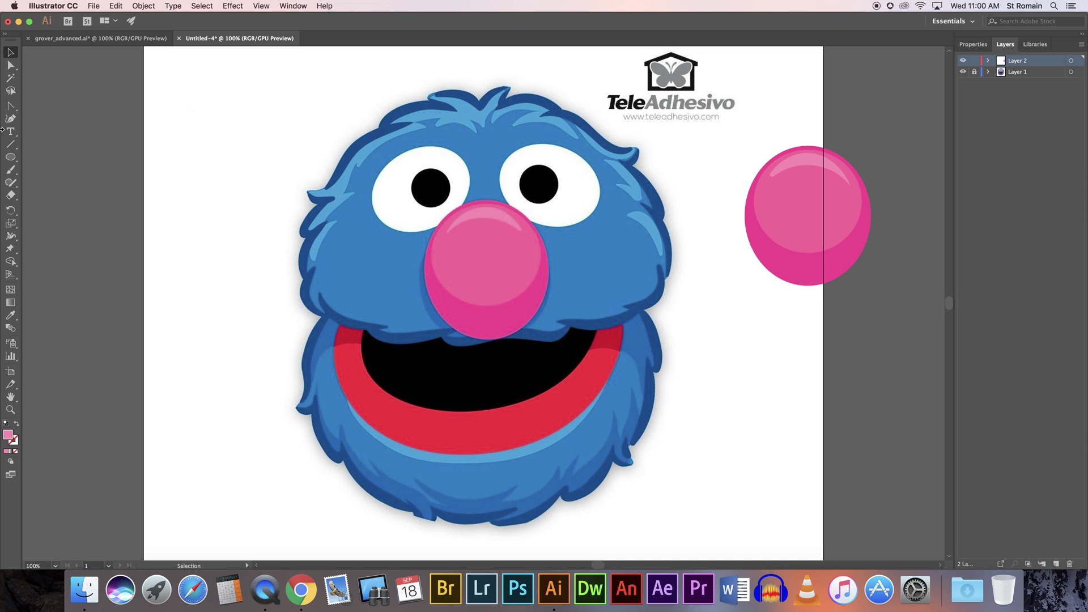
# Step: Draw an ellipse about the size of Grover's left eye and position it over that eye
pyautogui.click(11, 157)
pyautogui.moveTo(372, 171); pyautogui.dragTo(493, 251)
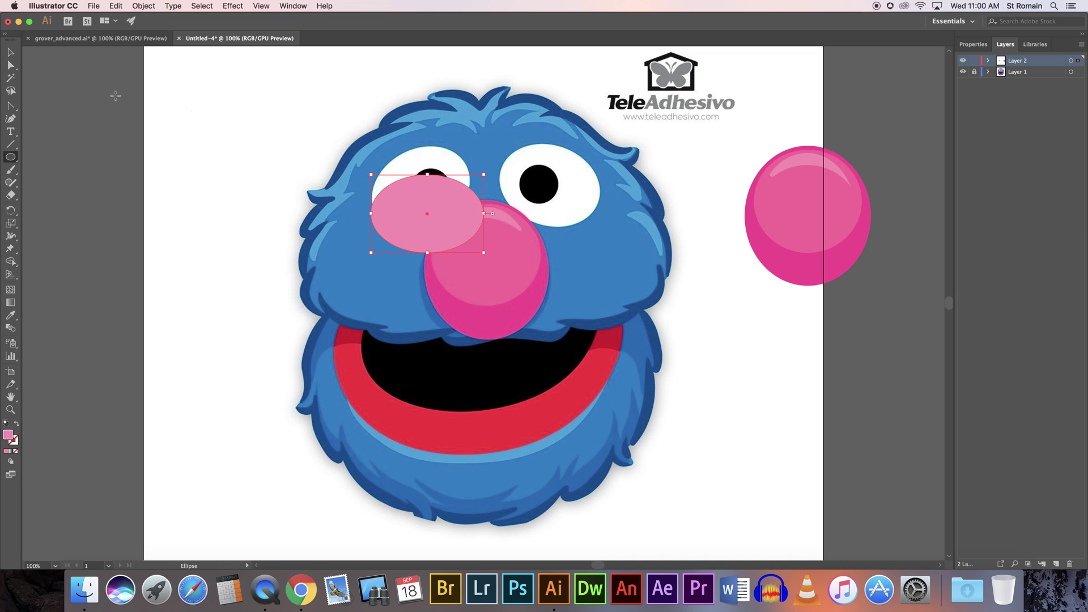
pyautogui.click(10, 51)
pyautogui.moveTo(466, 207); pyautogui.dragTo(478, 166)
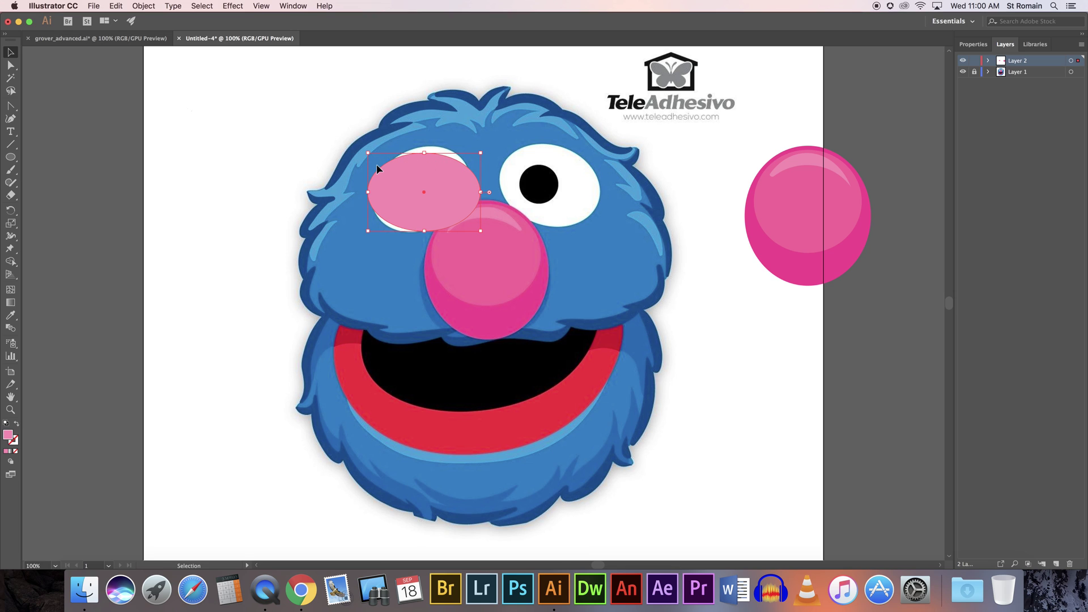
# Step: Swap the ellipse's fill and stroke to see the eye beneath, and rotate and resize the ellipse to match the eye's tilted outline
pyautogui.click(16, 426)
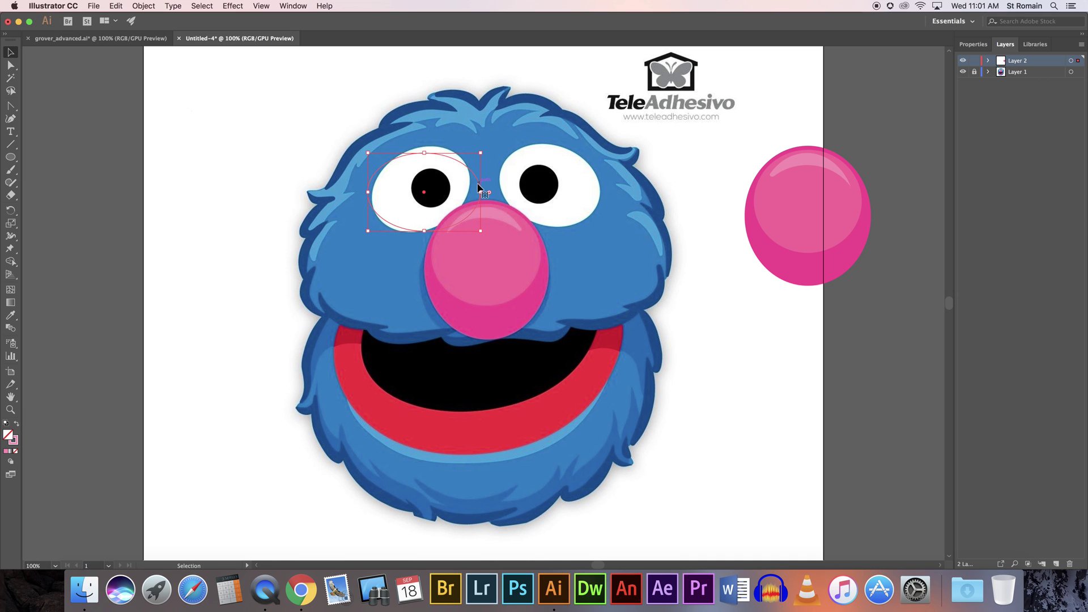
pyautogui.moveTo(486, 150); pyautogui.dragTo(449, 151)
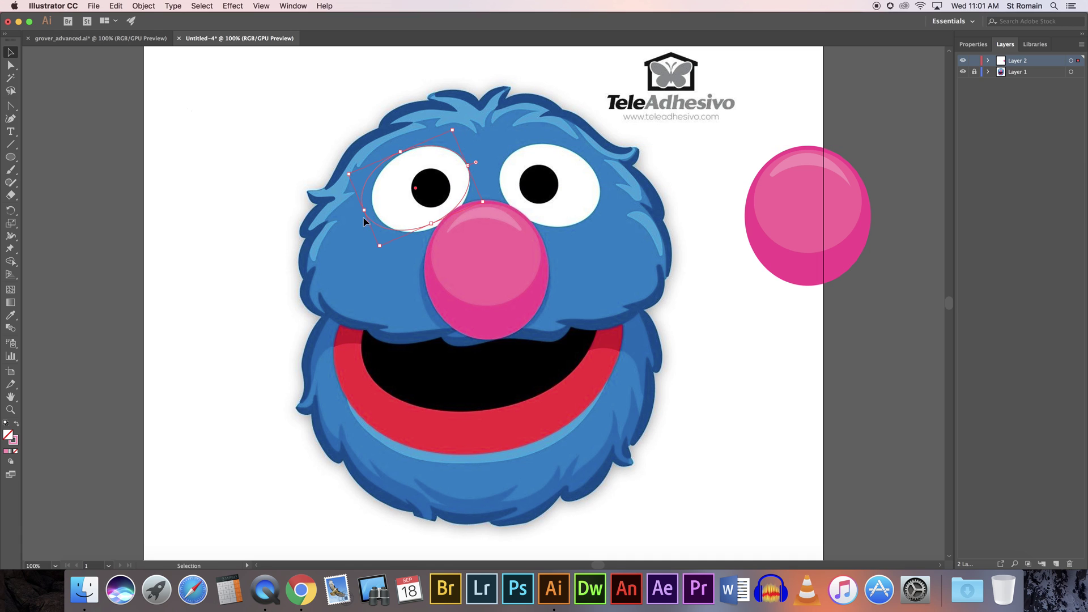
pyautogui.click(16, 425)
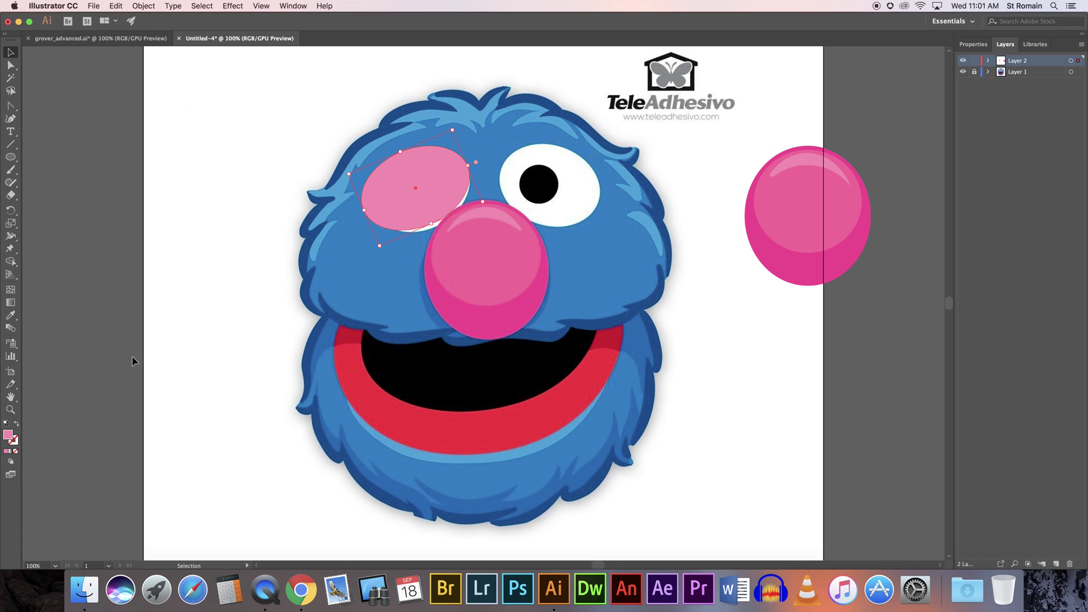
pyautogui.moveTo(366, 210); pyautogui.dragTo(367, 210)
pyautogui.moveTo(381, 247); pyautogui.dragTo(383, 248)
pyautogui.click(16, 425)
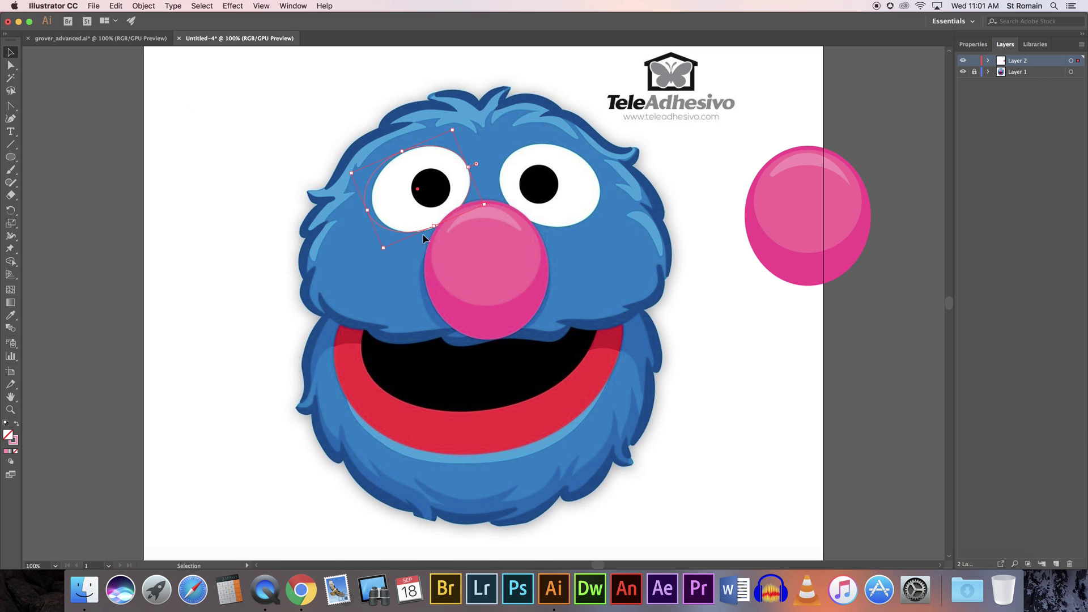
pyautogui.moveTo(352, 171); pyautogui.dragTo(362, 170)
pyautogui.moveTo(393, 247); pyautogui.dragTo(390, 247)
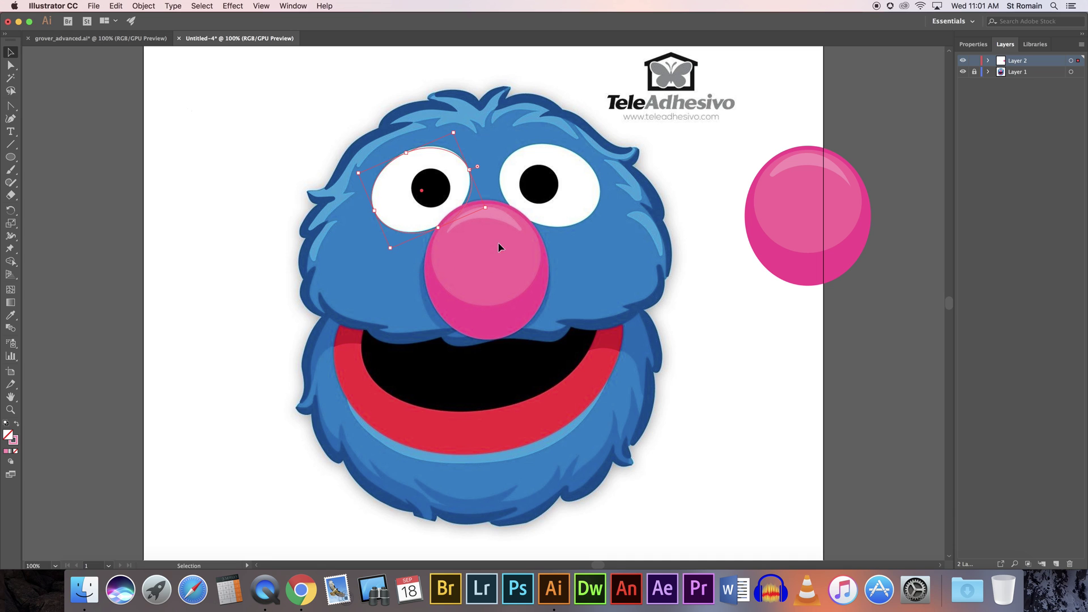
# Step: Give the eye ellipse a white fill without a stroke and move it to the blank area left of the head
pyautogui.click(6, 424)
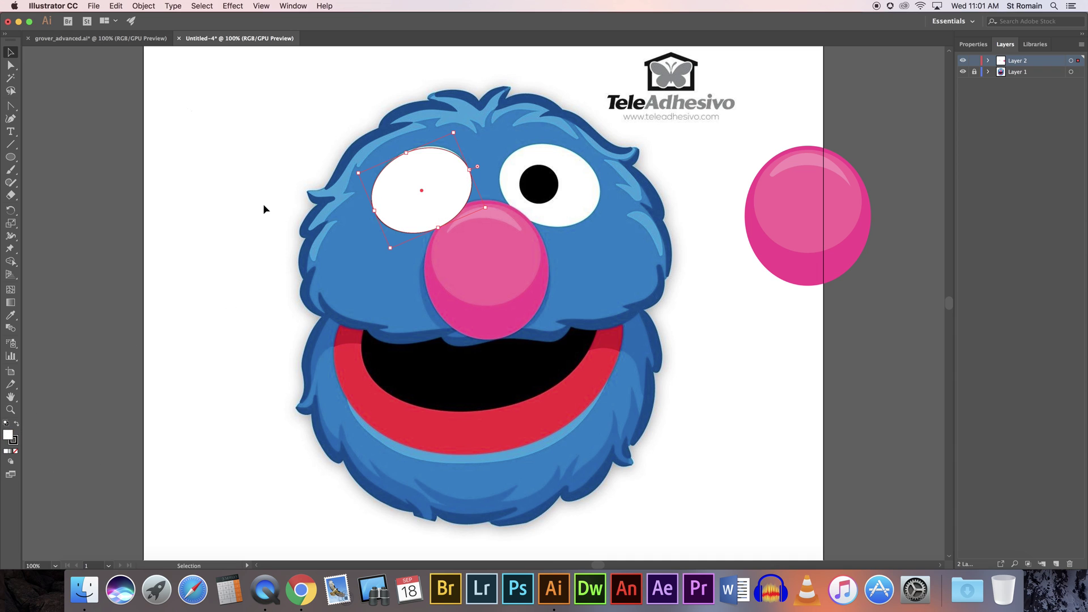
pyautogui.moveTo(389, 206); pyautogui.dragTo(366, 226)
pyautogui.click(344, 268)
pyautogui.click(377, 250)
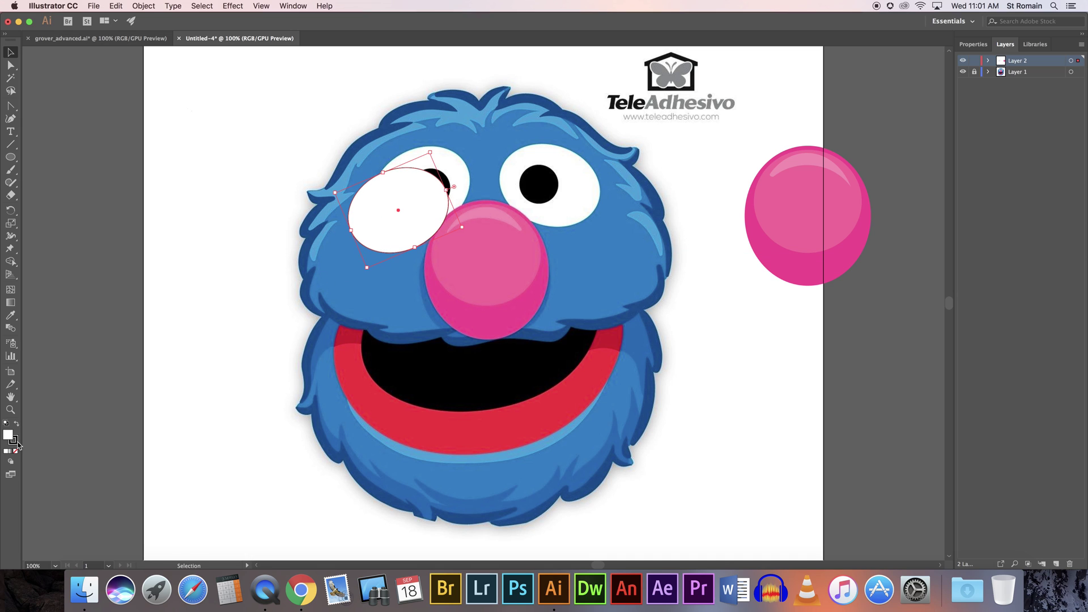
pyautogui.click(17, 443)
pyautogui.click(15, 451)
pyautogui.click(273, 197)
pyautogui.moveTo(377, 208); pyautogui.dragTo(224, 152)
# Step: Draw a circle over the left pupil and fill it with black sampled from the right pupil using the Eyedropper
pyautogui.click(10, 157)
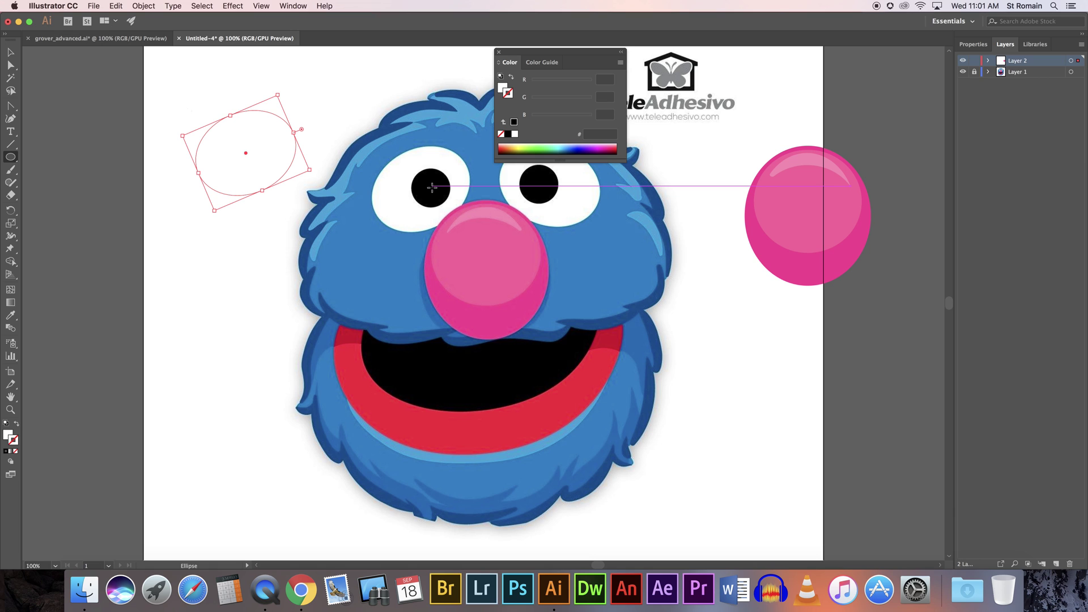
pyautogui.moveTo(432, 187); pyautogui.dragTo(450, 208)
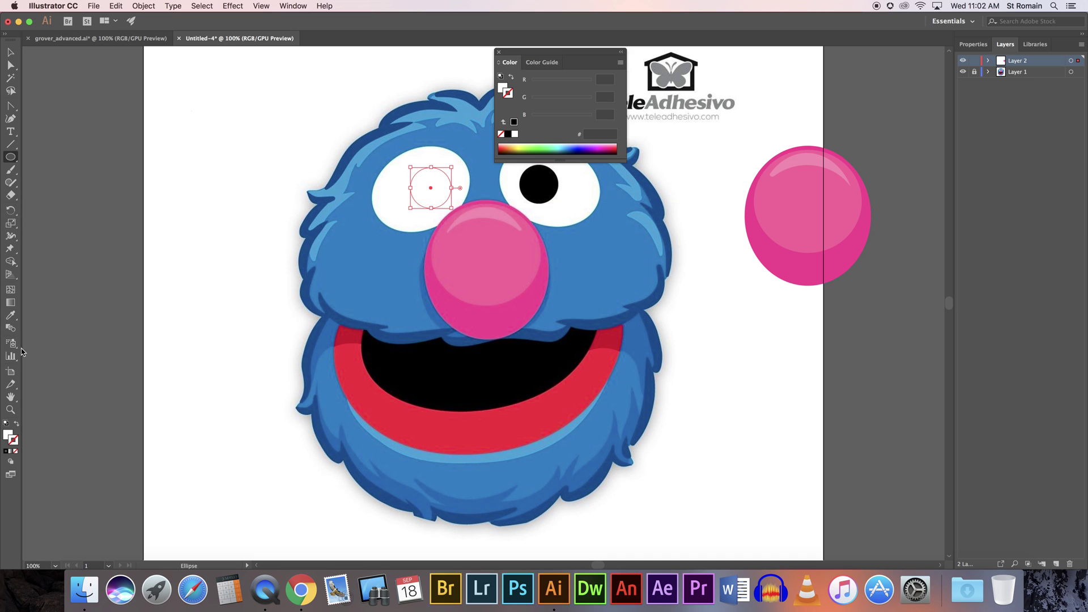
pyautogui.click(11, 315)
pyautogui.click(533, 183)
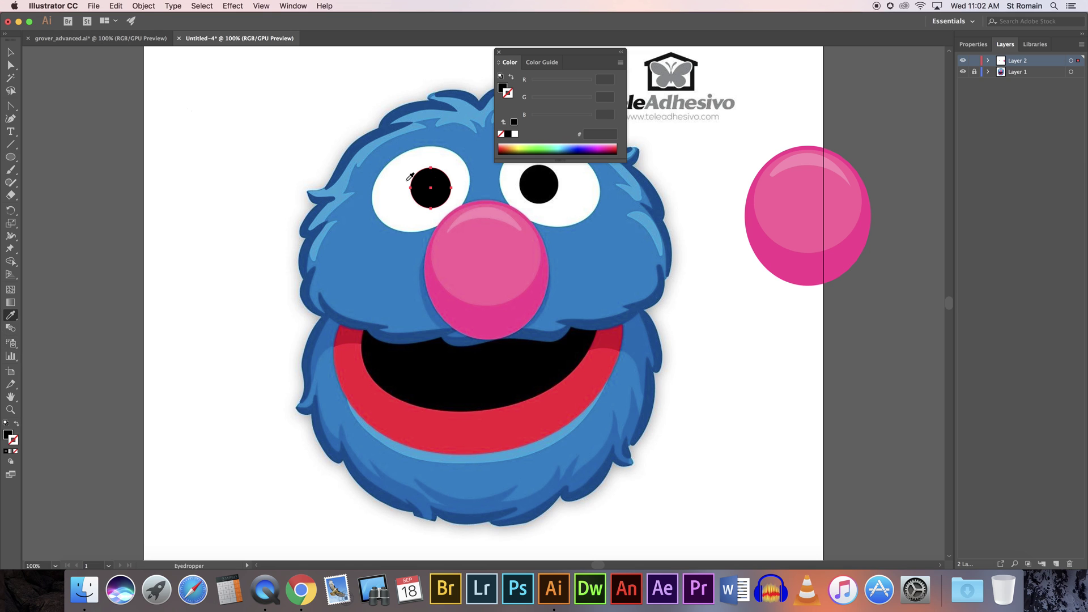
# Step: Place the black pupil on the white eye ellipse left of the artboard and nudge it slightly up and left
pyautogui.click(11, 52)
pyautogui.moveTo(425, 186); pyautogui.dragTo(262, 145)
pyautogui.moveTo(215, 86); pyautogui.dragTo(102, 261)
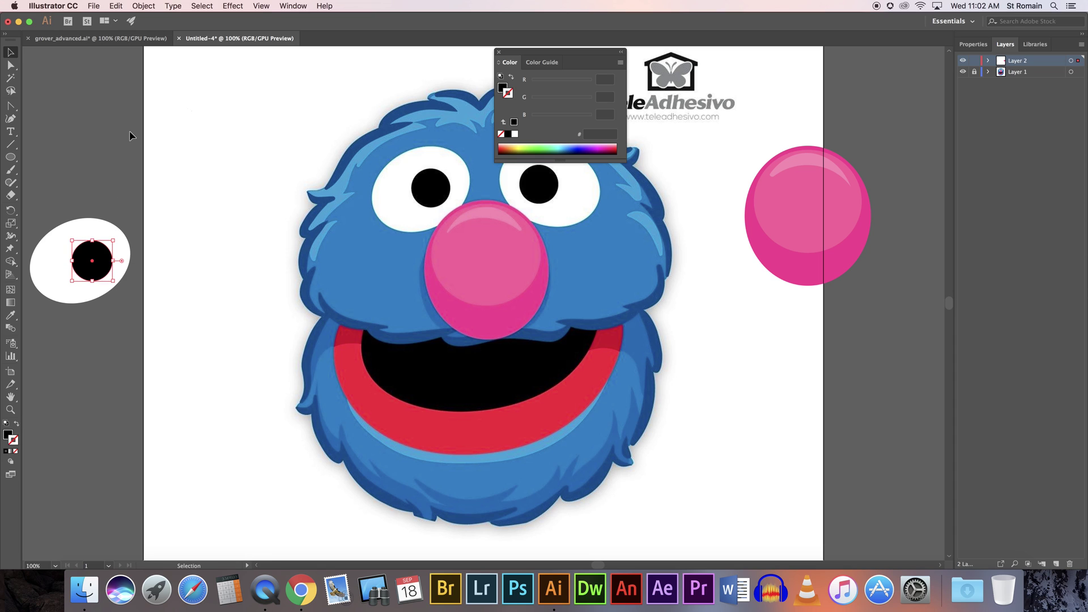
pyautogui.press('Up')
pyautogui.press('Up')
pyautogui.press('Left')
pyautogui.press('Left')
pyautogui.press('Left')
pyautogui.press('Down')
# Step: Select the white eye ellipse and its black pupil and group them
pyautogui.click(125, 146)
pyautogui.moveTo(113, 193); pyautogui.dragTo(90, 250)
pyautogui.rightClick(92, 252)
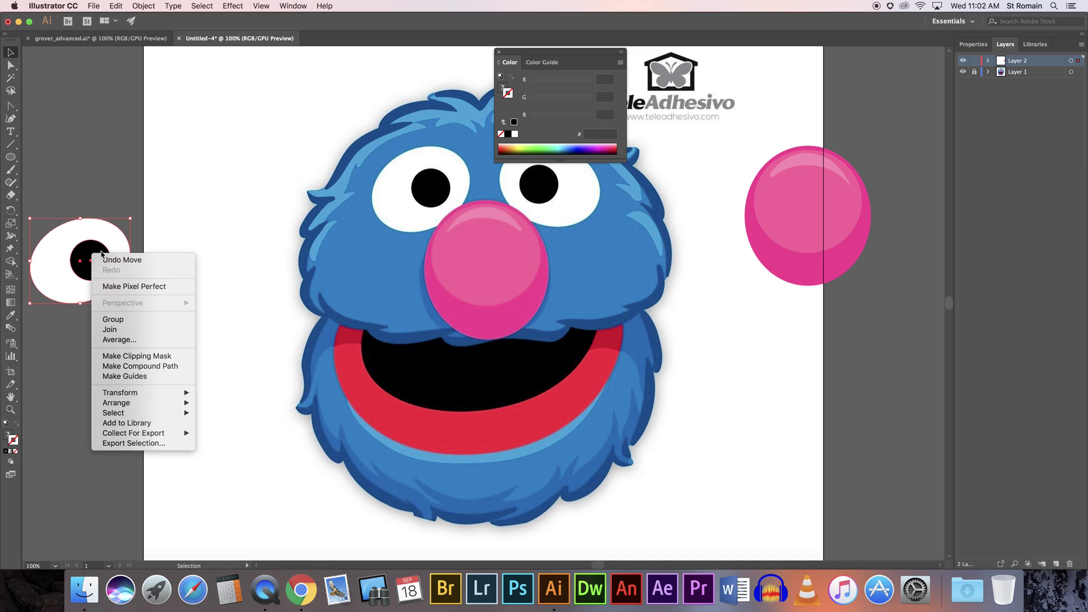
pyautogui.click(107, 318)
# Step: Move the grouped eye to the recreated nose's upper left and place a duplicate level with it on the other side
pyautogui.moveTo(107, 235); pyautogui.dragTo(718, 120)
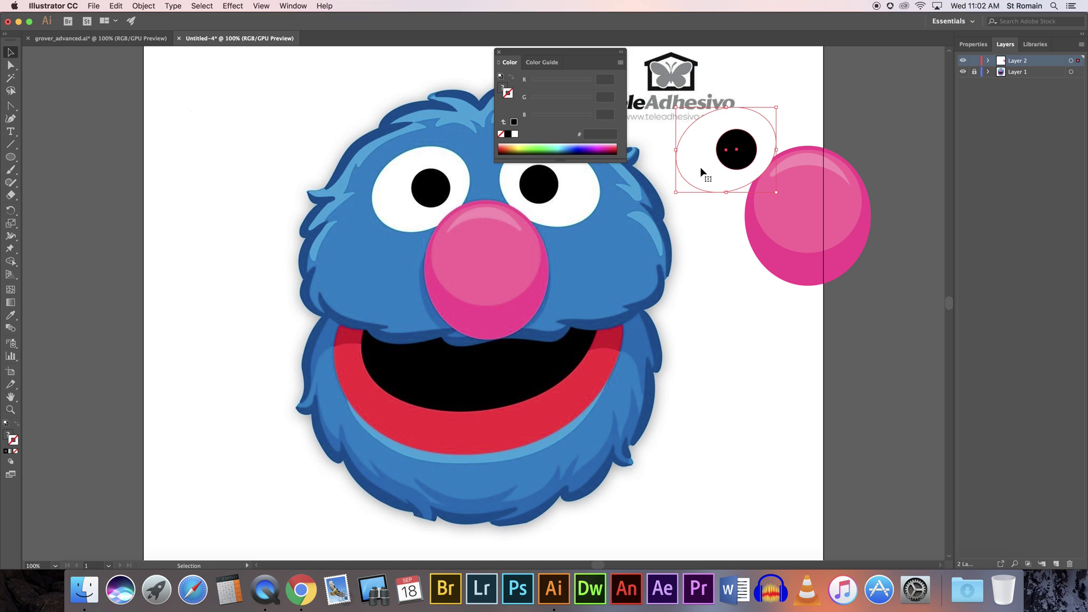
pyautogui.moveTo(710, 165); pyautogui.dragTo(864, 170)
pyautogui.moveTo(856, 168); pyautogui.dragTo(861, 168)
# Step: Move the recreated nose and both eyes together to the empty area right of the artboard, and select the right eye alone
pyautogui.moveTo(794, 133); pyautogui.dragTo(475, 247)
pyautogui.click(444, 278)
pyautogui.keyDown('shift'); pyautogui.click(475, 300); pyautogui.keyUp('shift')
pyautogui.keyDown('shift'); pyautogui.click(544, 301); pyautogui.keyUp('shift')
pyautogui.moveTo(544, 301); pyautogui.dragTo(737, 315)
pyautogui.click(754, 183)
pyautogui.click(773, 275)
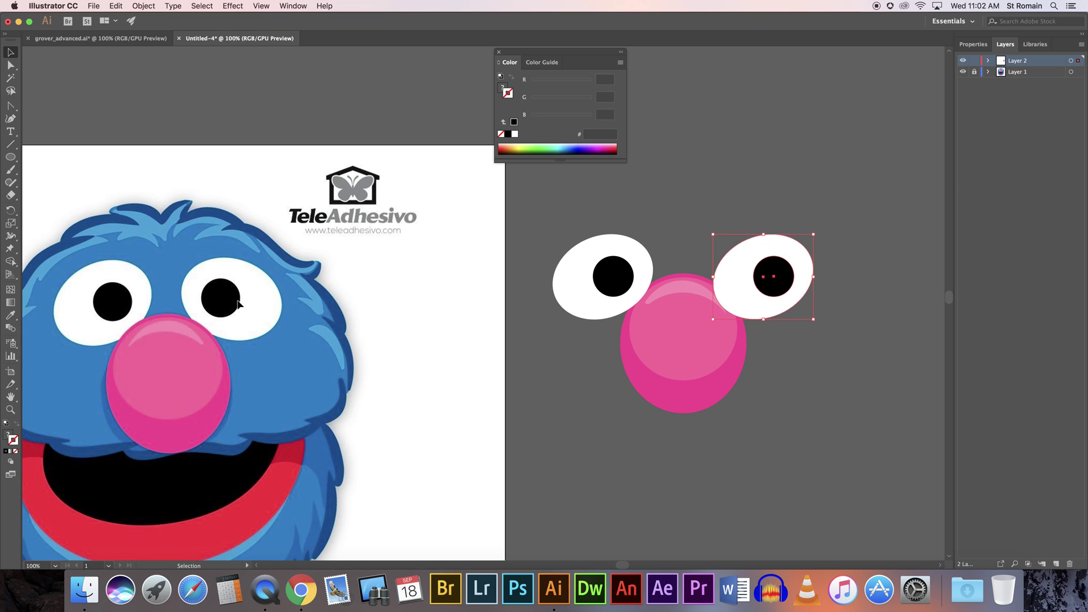
# Step: Reflect the recreated right eye across the vertical axis, checking it with the preview
pyautogui.click(142, 6)
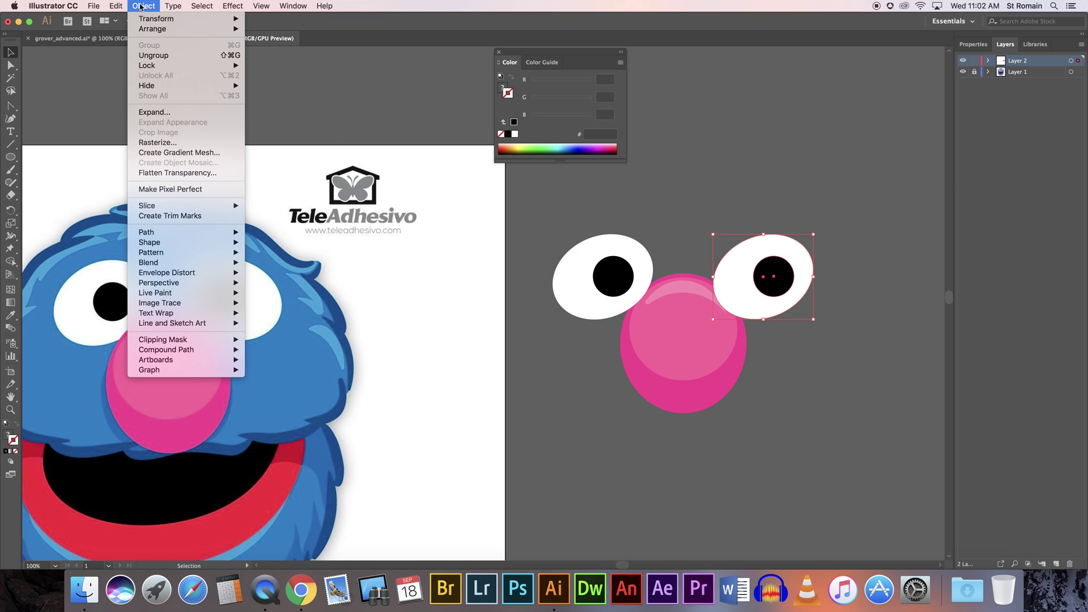
pyautogui.moveTo(150, 21)
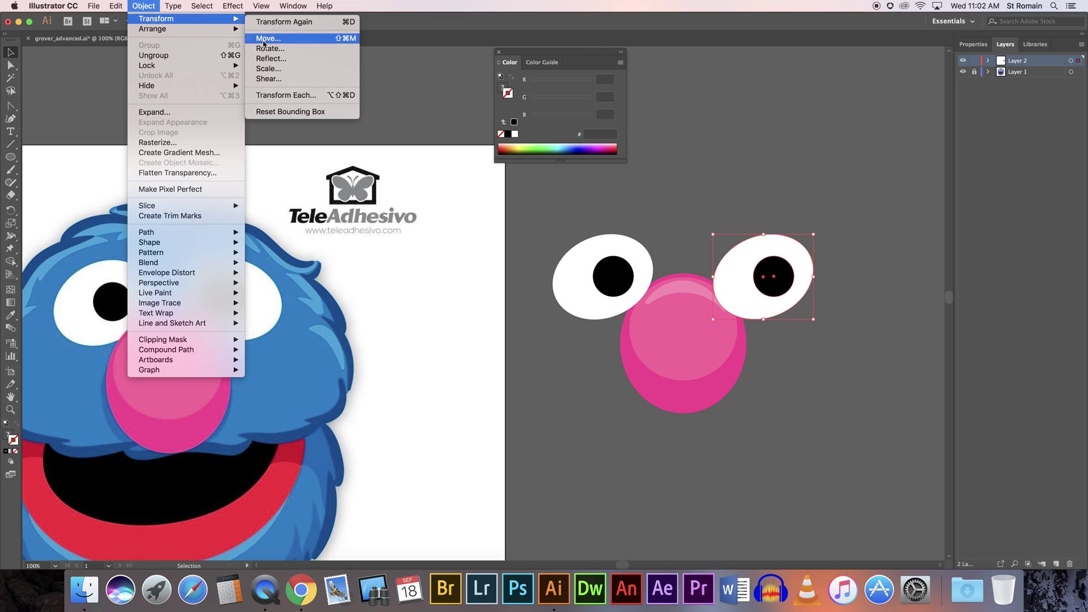
pyautogui.click(271, 59)
pyautogui.moveTo(502, 201); pyautogui.dragTo(809, 64)
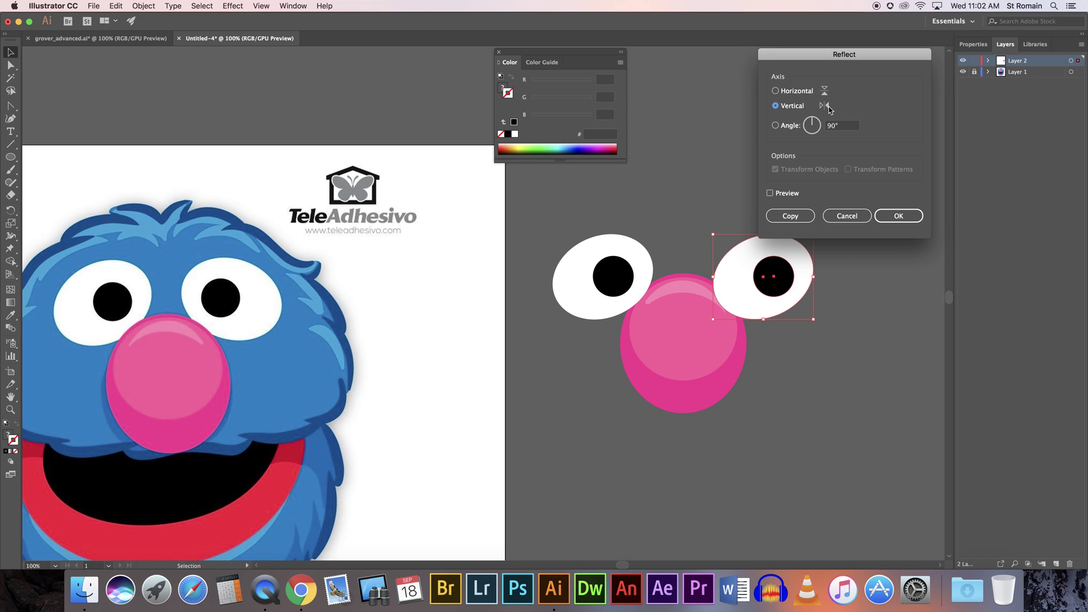
pyautogui.click(770, 193)
pyautogui.click(770, 193)
pyautogui.click(771, 194)
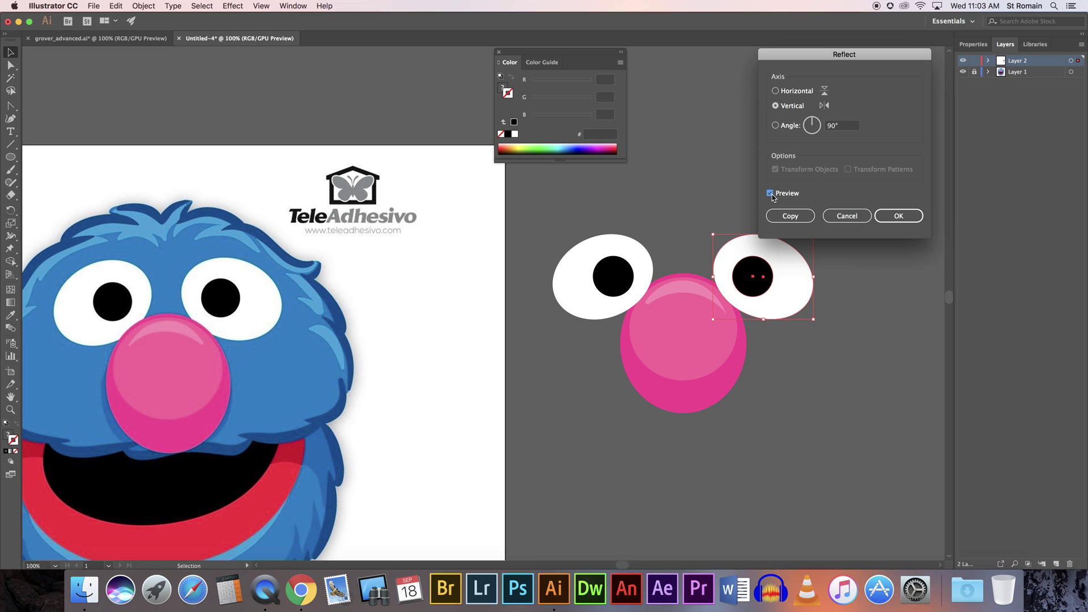
pyautogui.click(898, 218)
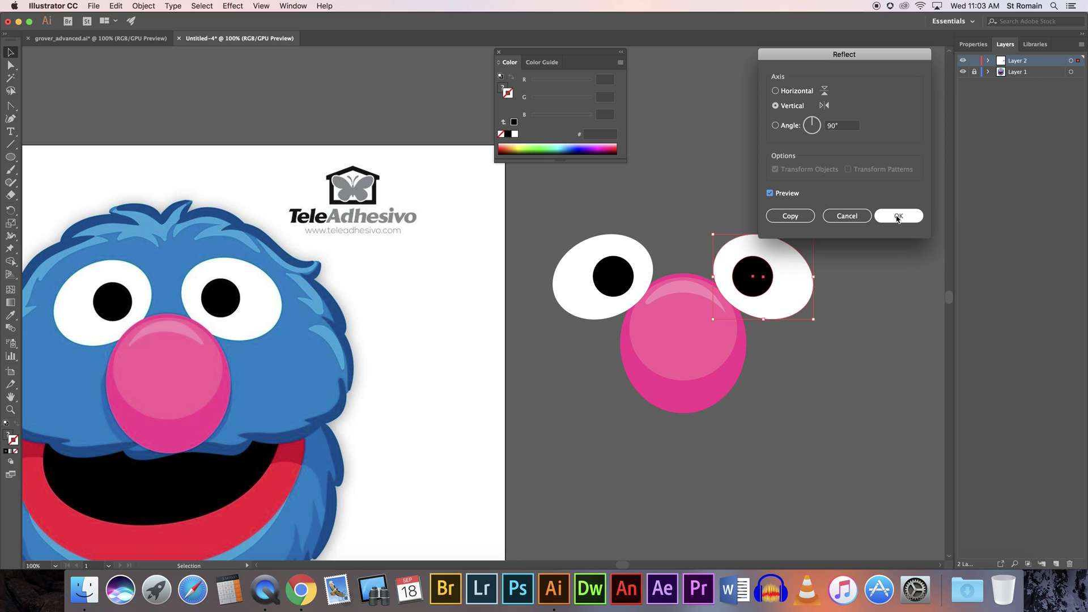
# Step: Move both recreated eyes slightly inward over the nose and bring the nose group to the front
pyautogui.moveTo(794, 284); pyautogui.dragTo(657, 269)
pyautogui.click(751, 175)
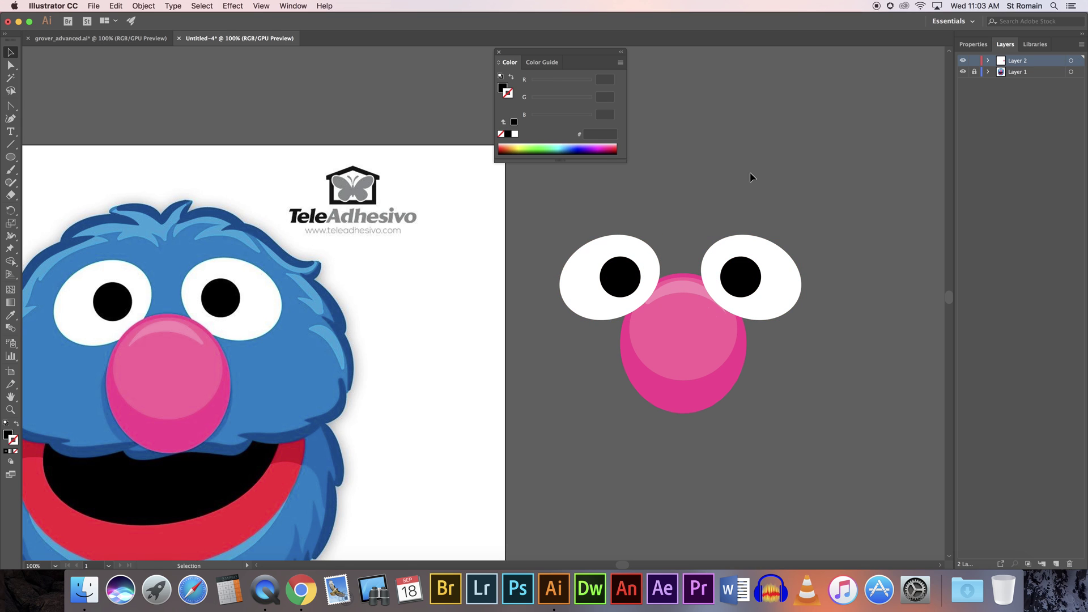
pyautogui.rightClick(694, 343)
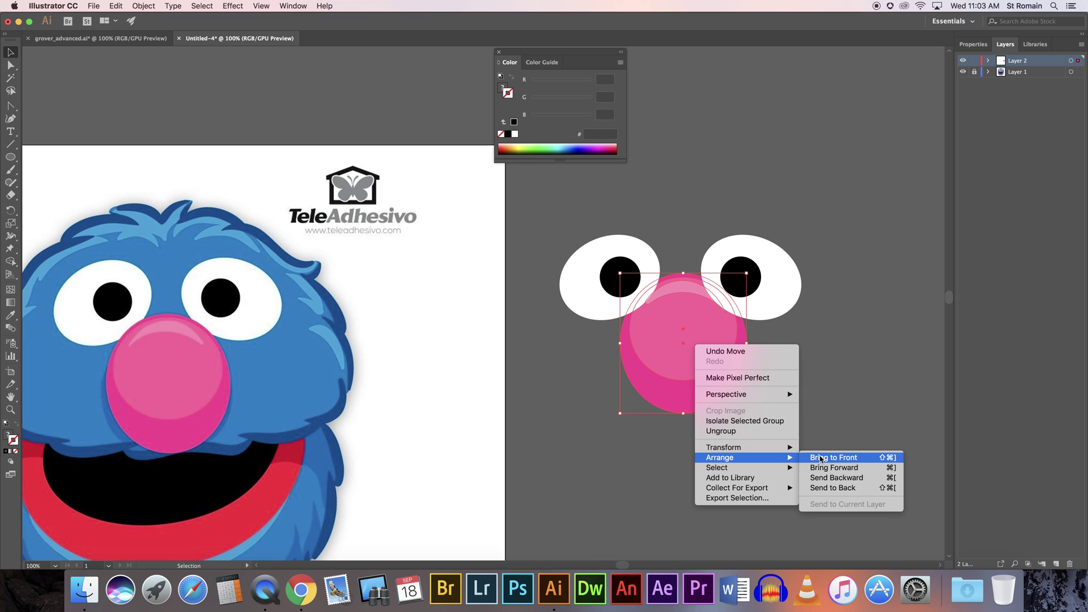
pyautogui.click(822, 457)
pyautogui.click(840, 334)
# Step: Try moving the left eye's pupil above its white ellipse, and return it to its original place
pyautogui.moveTo(418, 346); pyautogui.dragTo(614, 295)
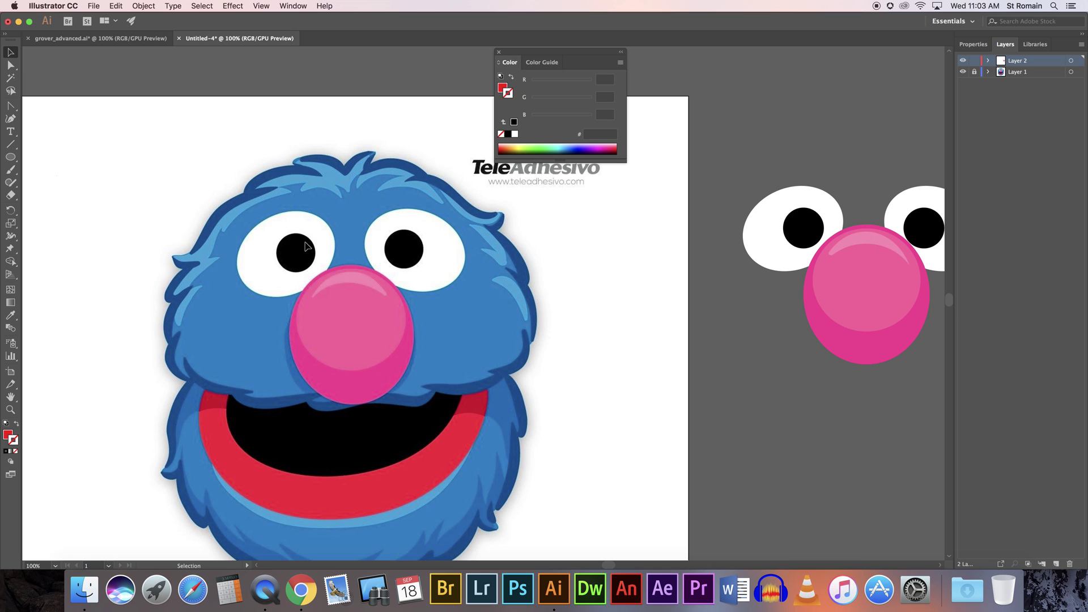
pyautogui.click(804, 242)
pyautogui.rightClick(786, 244)
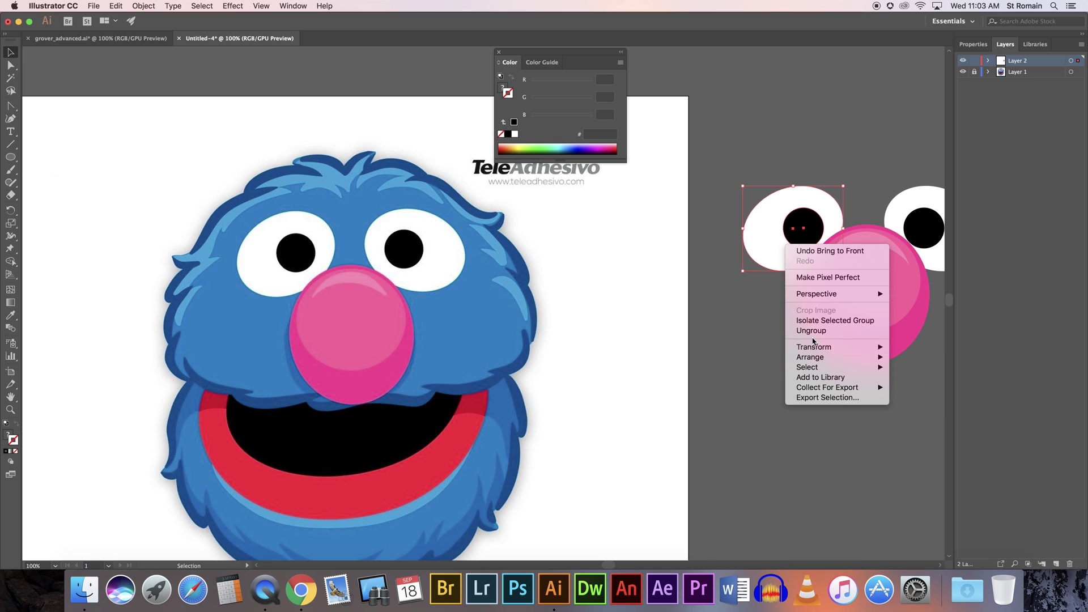
pyautogui.click(753, 322)
pyautogui.moveTo(805, 229); pyautogui.dragTo(823, 146)
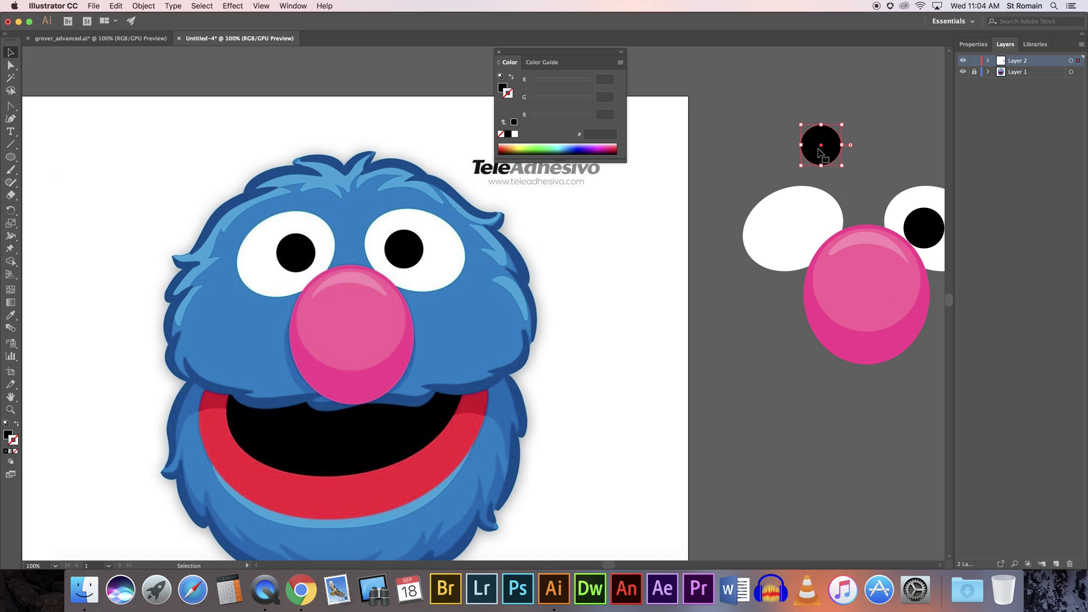
pyautogui.moveTo(816, 155); pyautogui.dragTo(799, 239)
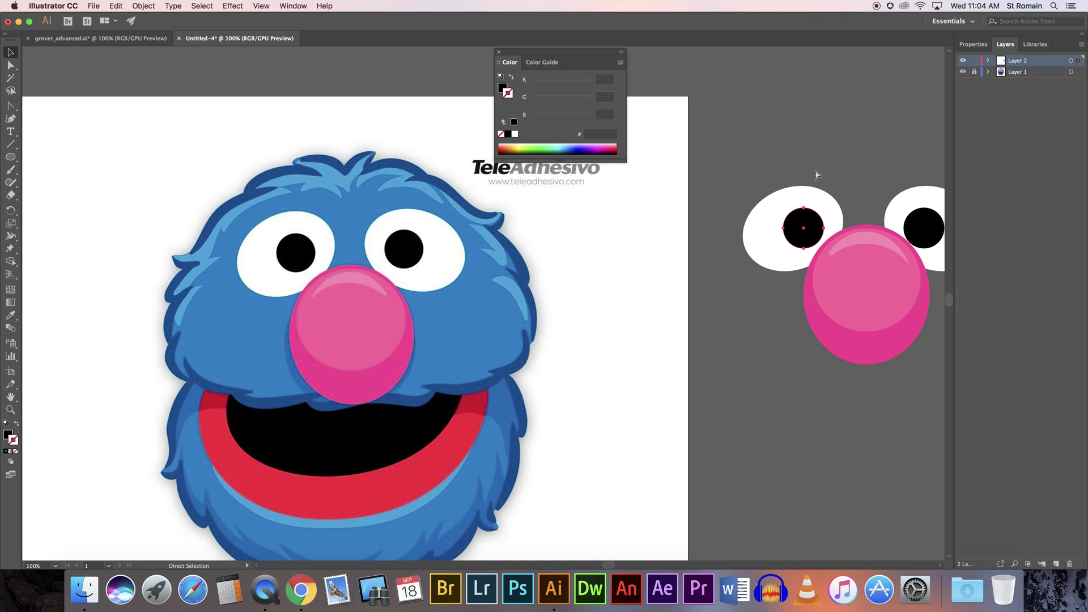
pyautogui.click(826, 185)
# Step: Switch to the grover_advanced.ai document and ungroup the finished Grover face
pyautogui.click(118, 38)
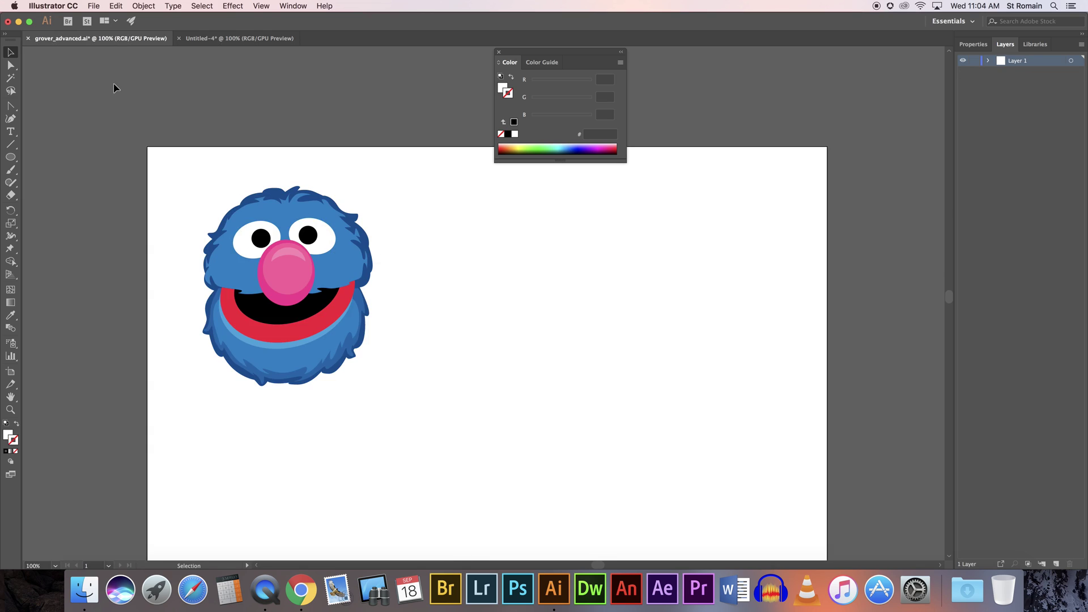
pyautogui.click(253, 201)
pyautogui.rightClick(319, 232)
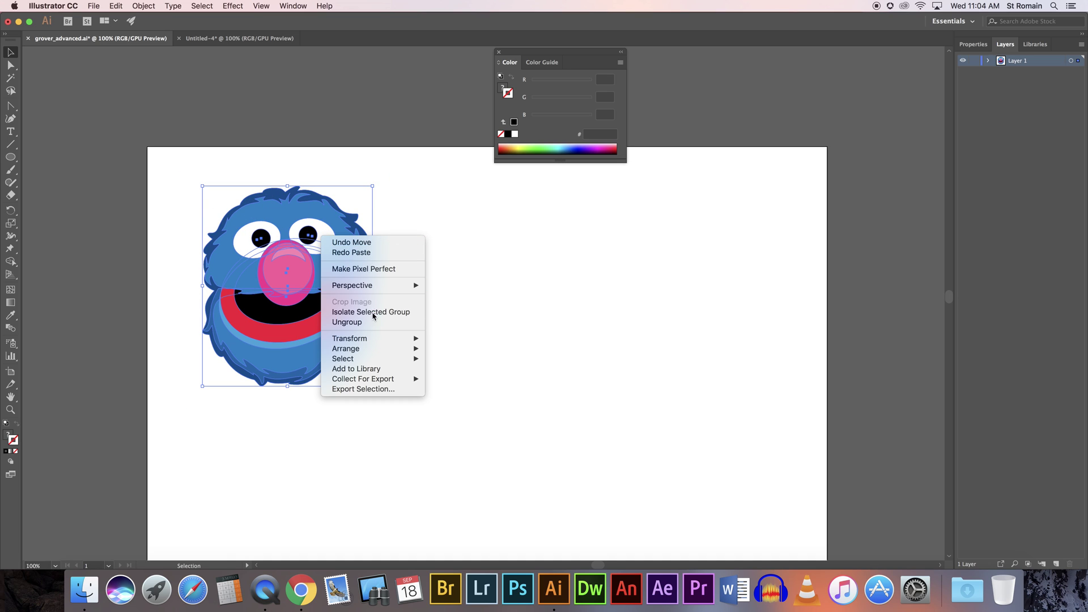
pyautogui.click(370, 323)
# Step: Try pulling the dark blue silhouette and another shape out of the finished face, and undo the moves
pyautogui.moveTo(360, 236); pyautogui.dragTo(619, 253)
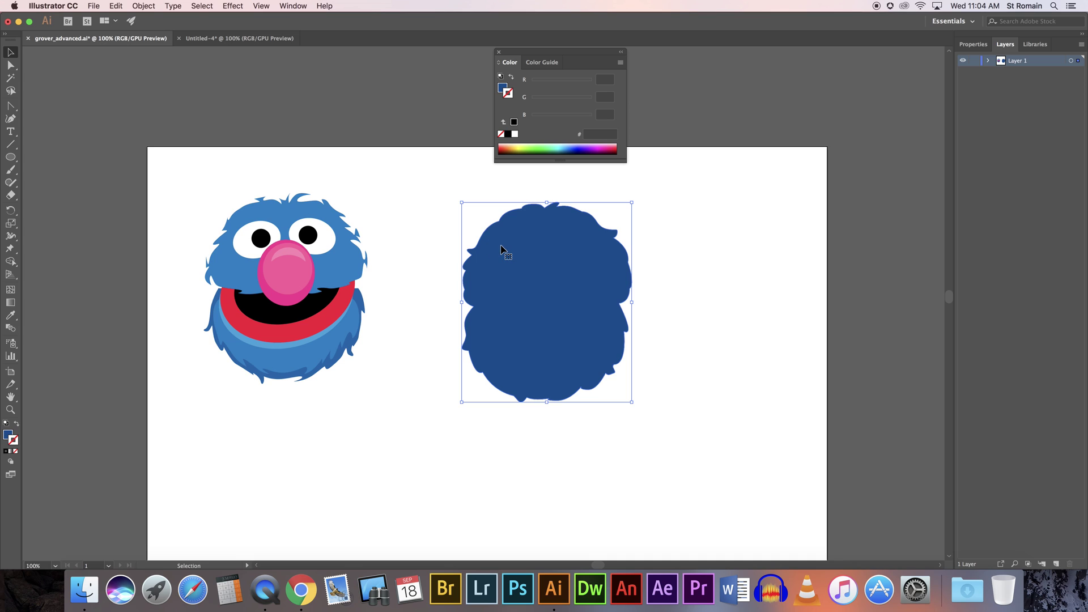
pyautogui.moveTo(362, 311); pyautogui.dragTo(411, 421)
pyautogui.press('a')
pyautogui.press('cmd+z')
pyautogui.press('super+z')
pyautogui.click(389, 209)
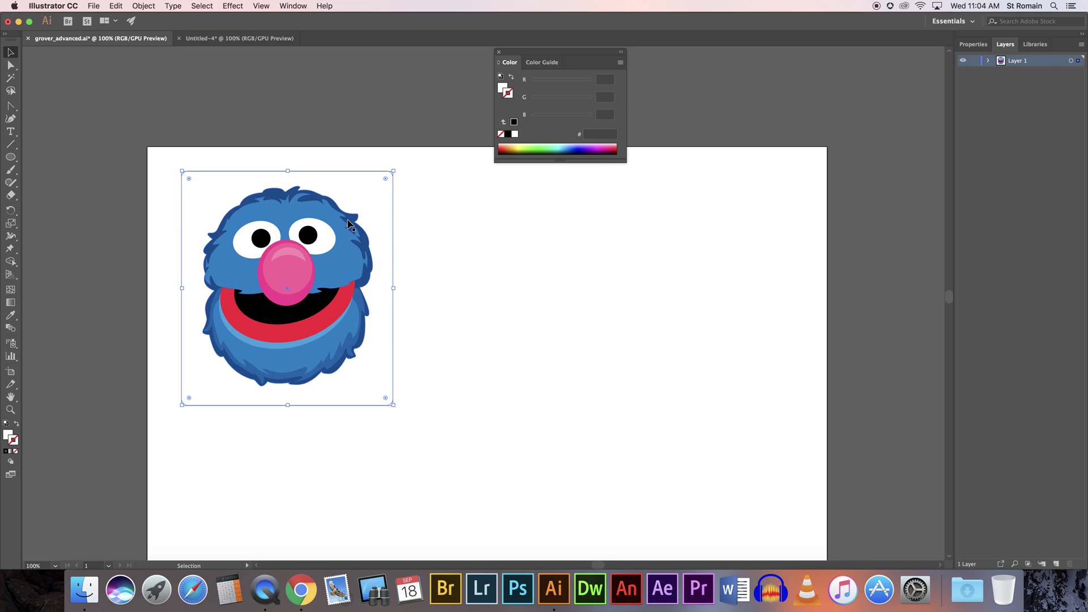
pyautogui.click(413, 231)
# Step: Pull apart the finished face's dark blue silhouette, upper head, black, red and light blue mouth ellipses, and lower fur shape
pyautogui.moveTo(372, 236); pyautogui.dragTo(616, 248)
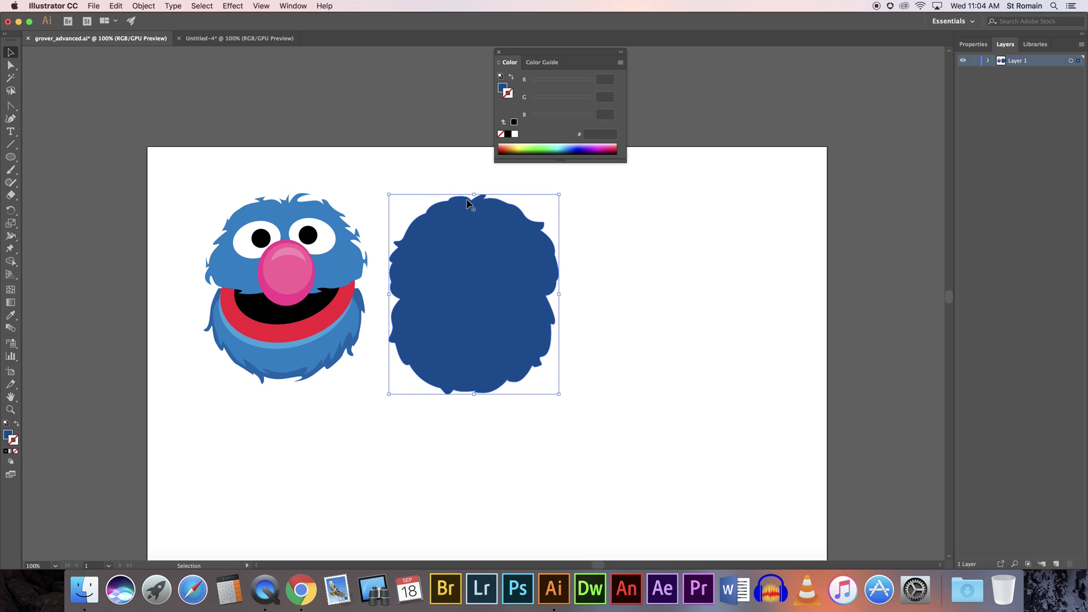
pyautogui.moveTo(352, 261); pyautogui.dragTo(538, 266)
pyautogui.click(596, 250)
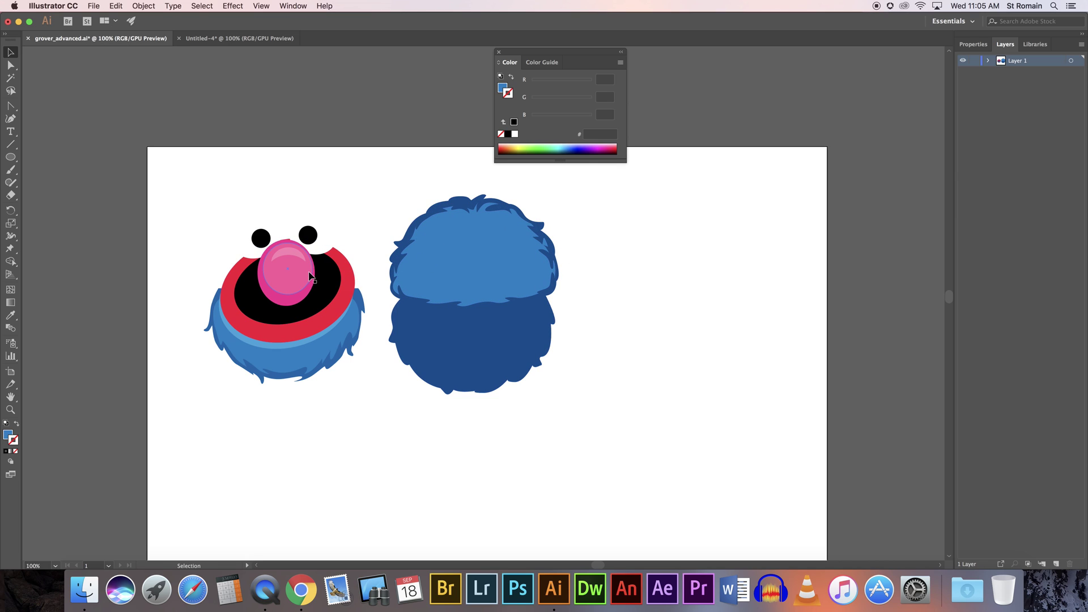
pyautogui.moveTo(324, 292); pyautogui.dragTo(401, 429)
pyautogui.moveTo(251, 302); pyautogui.dragTo(561, 406)
pyautogui.moveTo(267, 318); pyautogui.dragTo(476, 422)
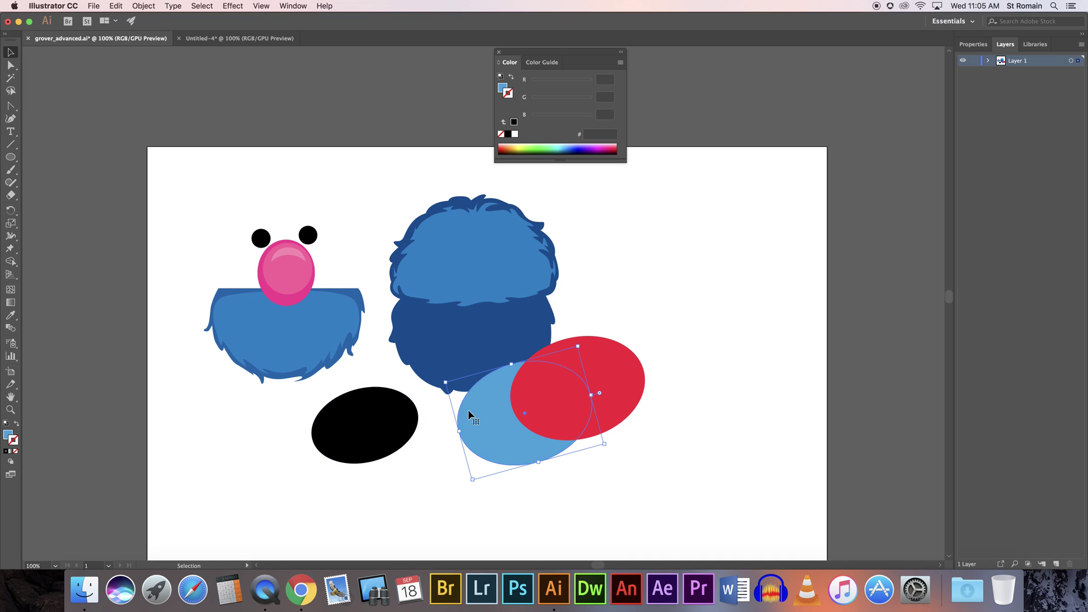
pyautogui.moveTo(328, 310); pyautogui.dragTo(249, 385)
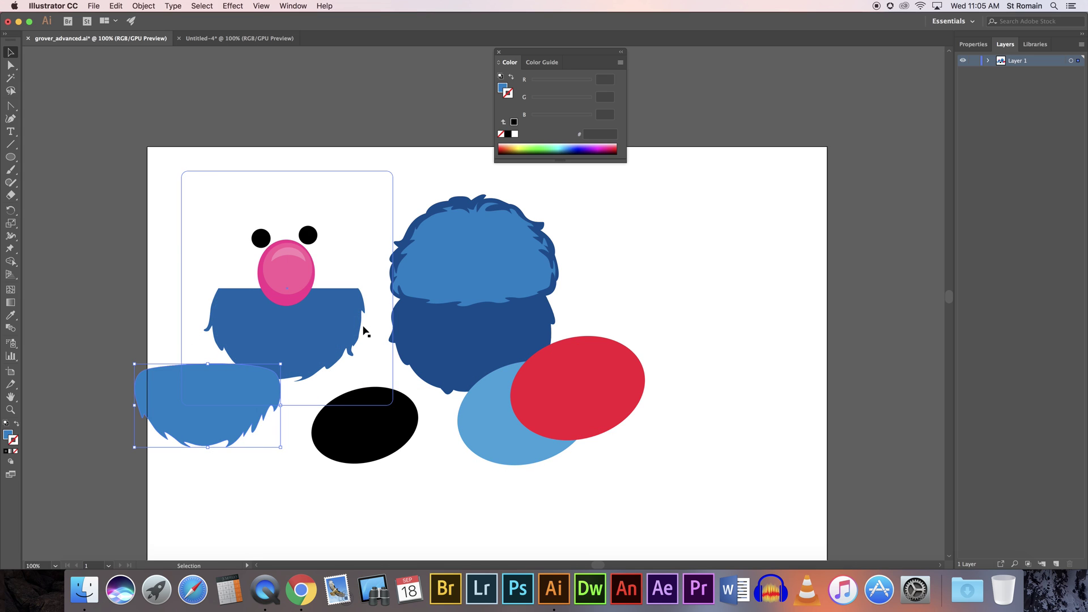
# Step: Undo all the moves of the separated shapes and deselect everything in the finished face
pyautogui.press('super+z')
pyautogui.press('super+z')
pyautogui.press('super+z')
pyautogui.press('super+z')
pyautogui.press('super+z')
pyautogui.press('super+z')
pyautogui.press('super+z')
pyautogui.press('super+z')
pyautogui.press('super+z')
pyautogui.press('super+z')
pyautogui.press('v')
pyautogui.click(508, 351)
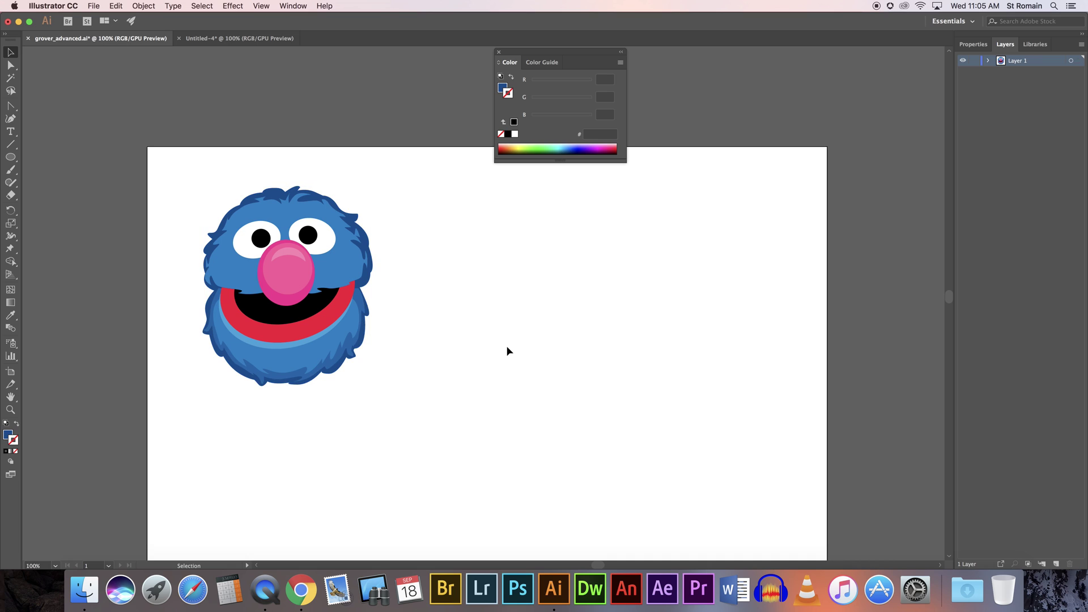
# Step: Switch back to the Untitled-4 document and begin tracing the upper head's outer contour with the Pen tool from the top tuft to the right-hand tuft
pyautogui.click(240, 38)
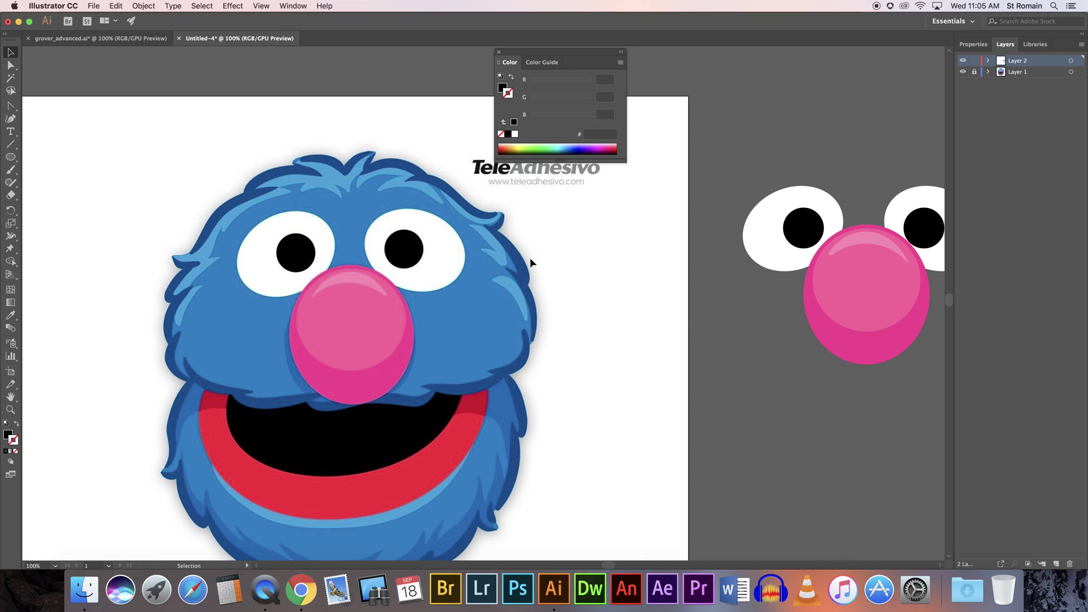
pyautogui.click(12, 106)
pyautogui.click(13, 107)
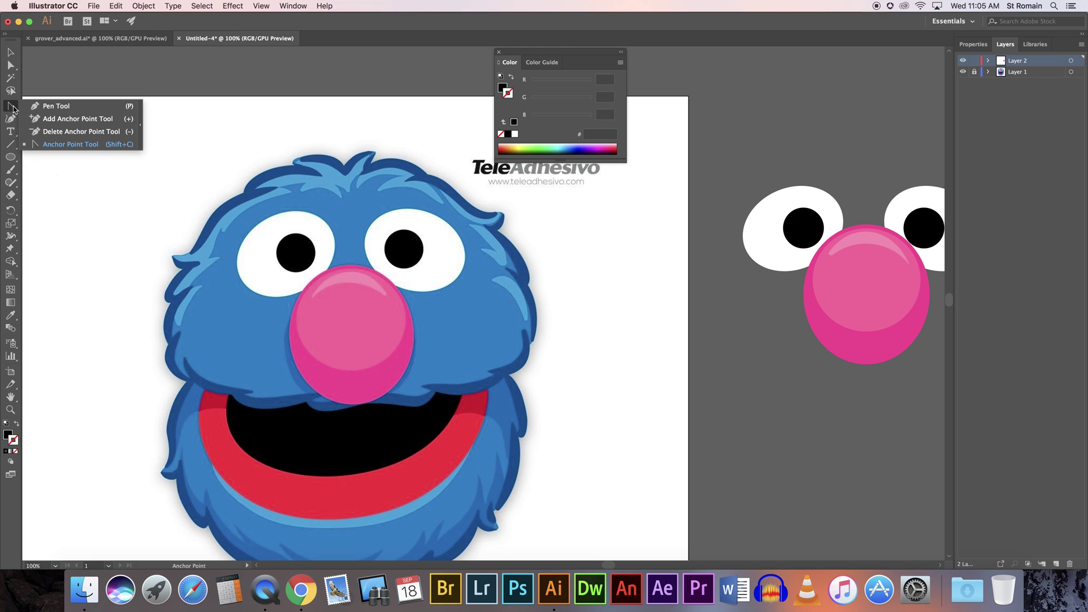
pyautogui.click(52, 107)
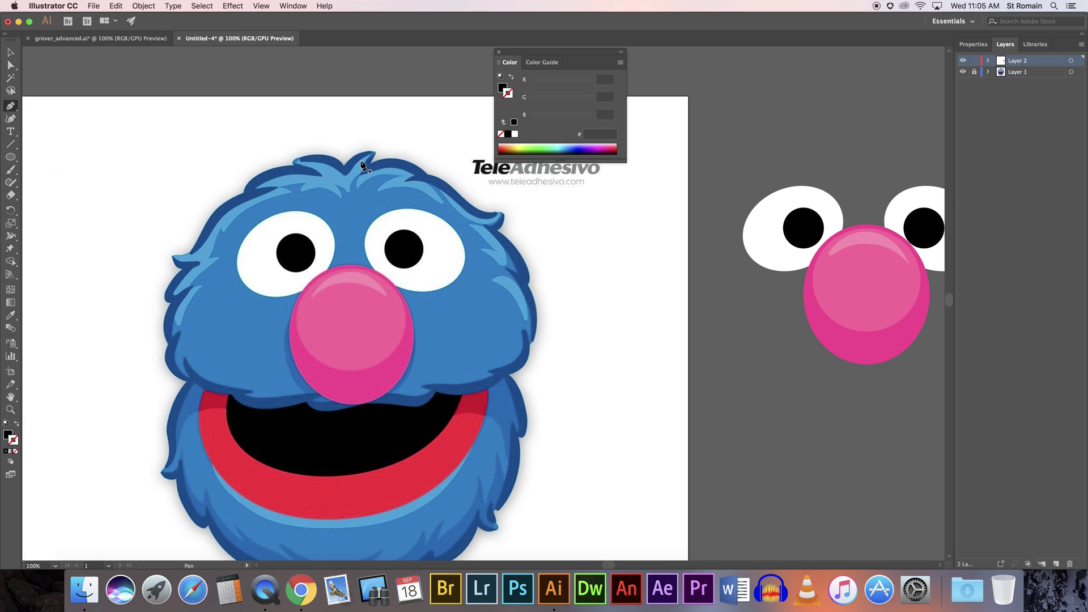
pyautogui.click(344, 165)
pyautogui.moveTo(375, 152); pyautogui.dragTo(383, 162)
pyautogui.moveTo(376, 152); pyautogui.dragTo(453, 198)
pyautogui.click(372, 164)
pyautogui.click(427, 173)
pyautogui.moveTo(475, 208); pyautogui.dragTo(507, 243)
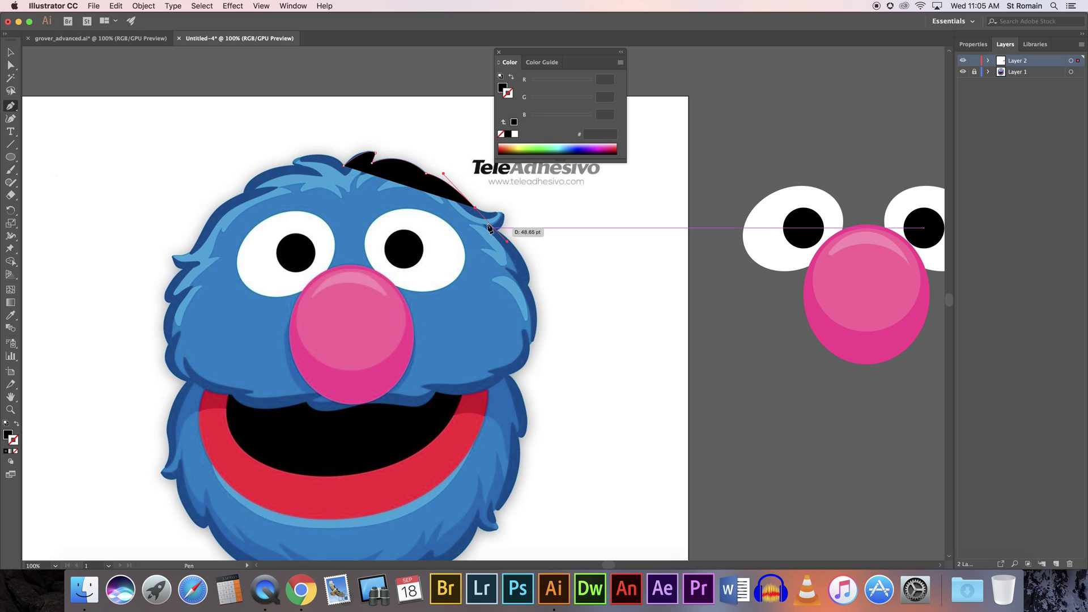
pyautogui.keyDown('alt'); pyautogui.click(475, 208); pyautogui.keyUp('alt')
pyautogui.click(507, 214)
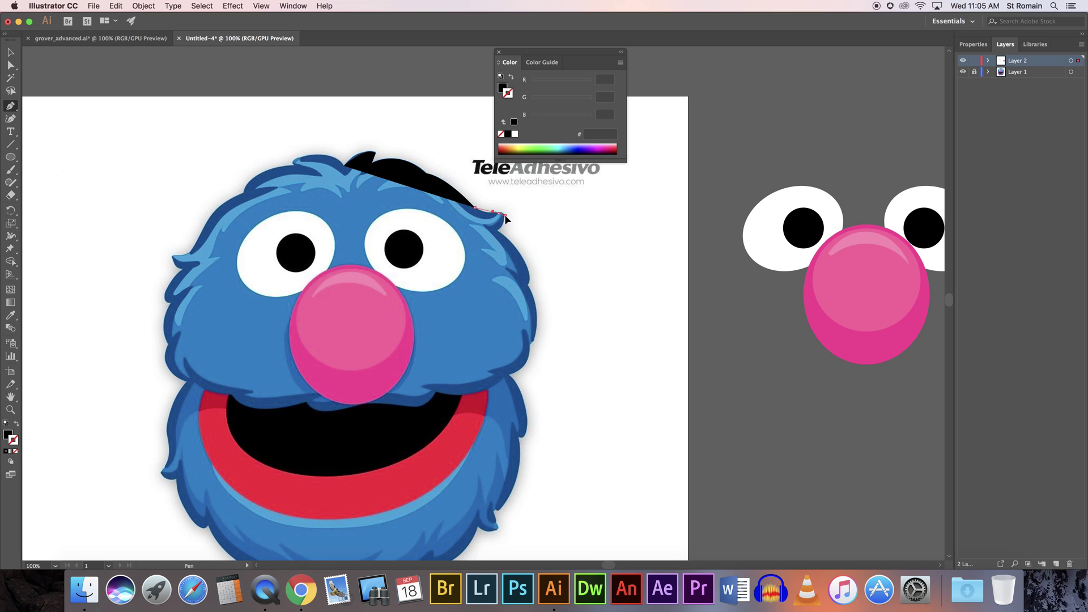
# Step: Continue the outer contour down the head's right side and along the upper lip's wavy fur edge to the mouth's left corner
pyautogui.click(496, 231)
pyautogui.click(531, 280)
pyautogui.moveTo(530, 285); pyautogui.dragTo(352, 413)
pyautogui.click(531, 280)
pyautogui.click(511, 374)
pyautogui.click(512, 375)
pyautogui.click(435, 394)
pyautogui.moveTo(335, 415); pyautogui.dragTo(245, 406)
pyautogui.click(305, 402)
pyautogui.click(232, 396)
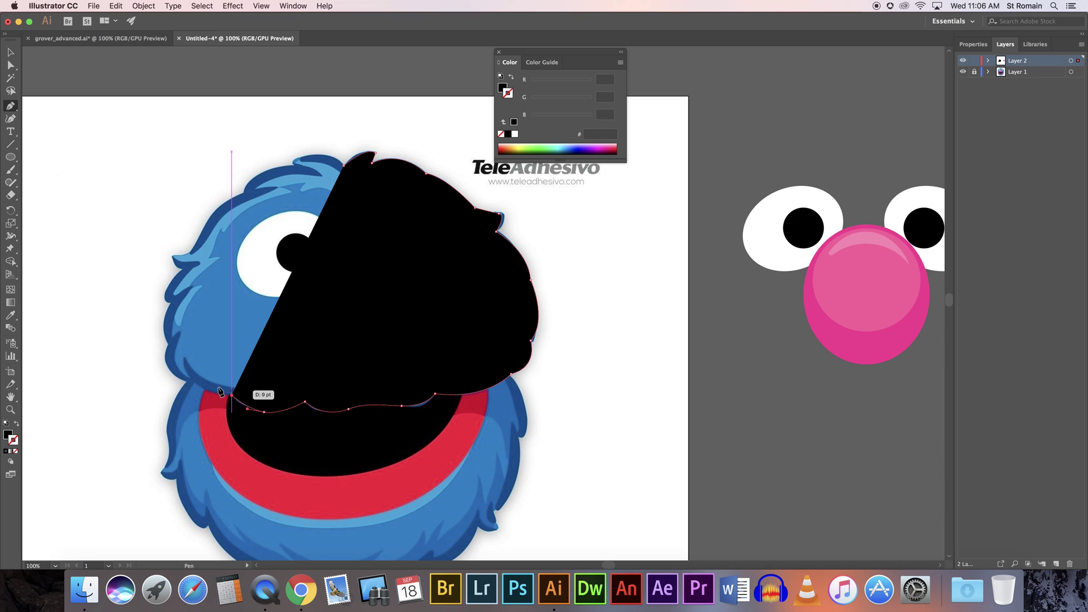
# Step: Trace the outer contour up the left side of the head and close the shape at the top tuft
pyautogui.moveTo(193, 383); pyautogui.dragTo(172, 308)
pyautogui.click(168, 345)
pyautogui.moveTo(170, 302); pyautogui.dragTo(195, 243)
pyautogui.click(170, 304)
pyautogui.click(191, 264)
pyautogui.click(182, 270)
pyautogui.moveTo(246, 195); pyautogui.dragTo(391, 190)
# Step: Move the traced black head shape to the right over the artboard edge and fill it with the reference outline's dark blue using the Eyedropper
pyautogui.click(9, 53)
pyautogui.click(165, 187)
pyautogui.moveTo(226, 250); pyautogui.dragTo(605, 231)
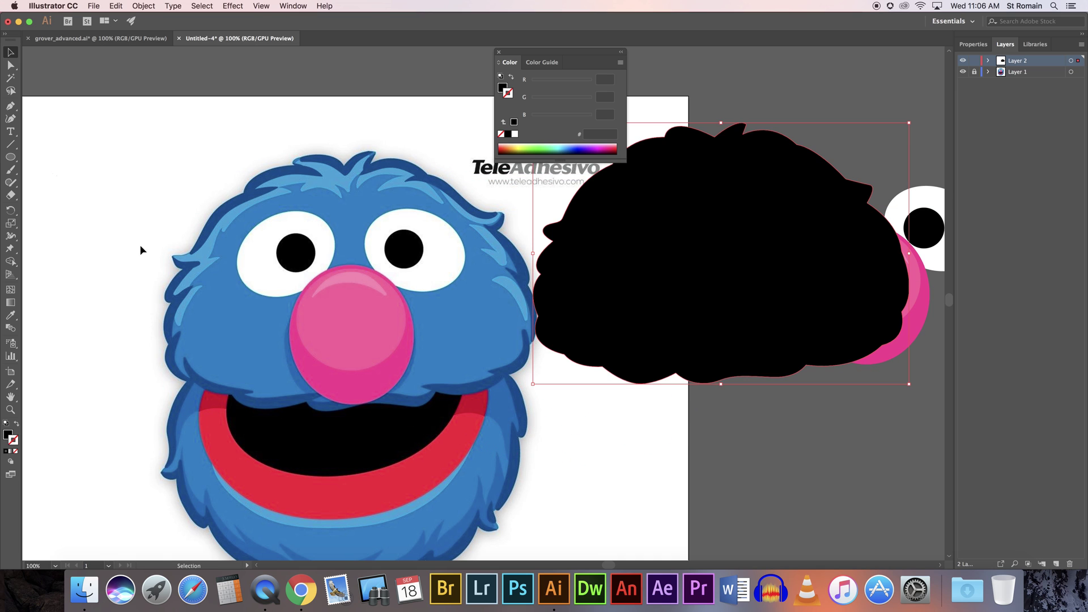
pyautogui.click(11, 316)
pyautogui.click(216, 216)
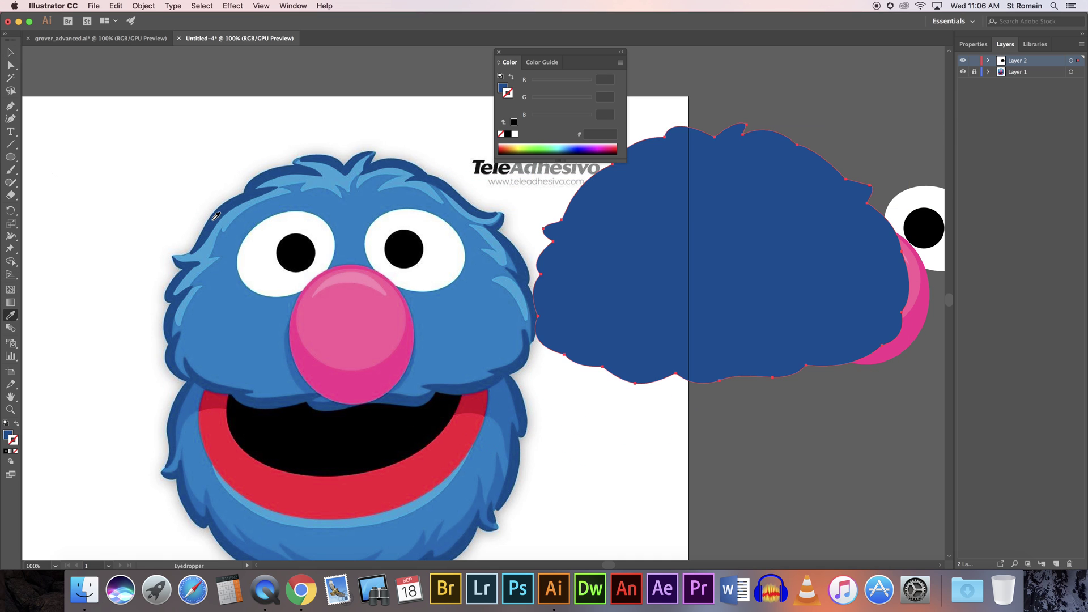
# Step: Position the dark blue head shape around the recreated nose and eyes and send it to the back
pyautogui.click(11, 52)
pyautogui.moveTo(625, 312); pyautogui.dragTo(745, 324)
pyautogui.rightClick(752, 311)
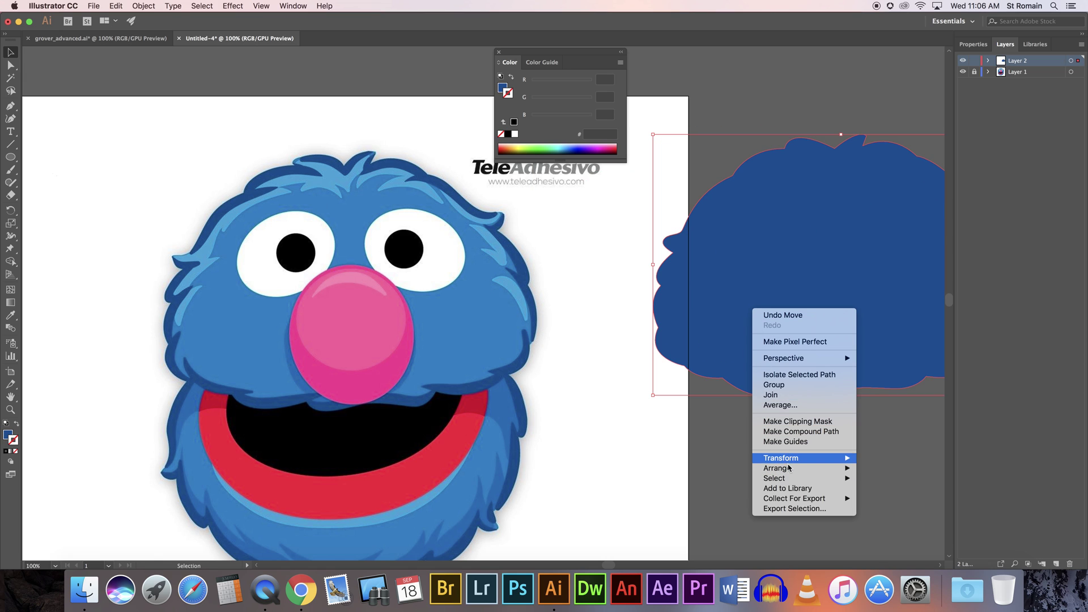
pyautogui.moveTo(851, 471)
pyautogui.click(889, 498)
pyautogui.click(770, 390)
pyautogui.moveTo(790, 354); pyautogui.dragTo(637, 354)
pyautogui.click(516, 214)
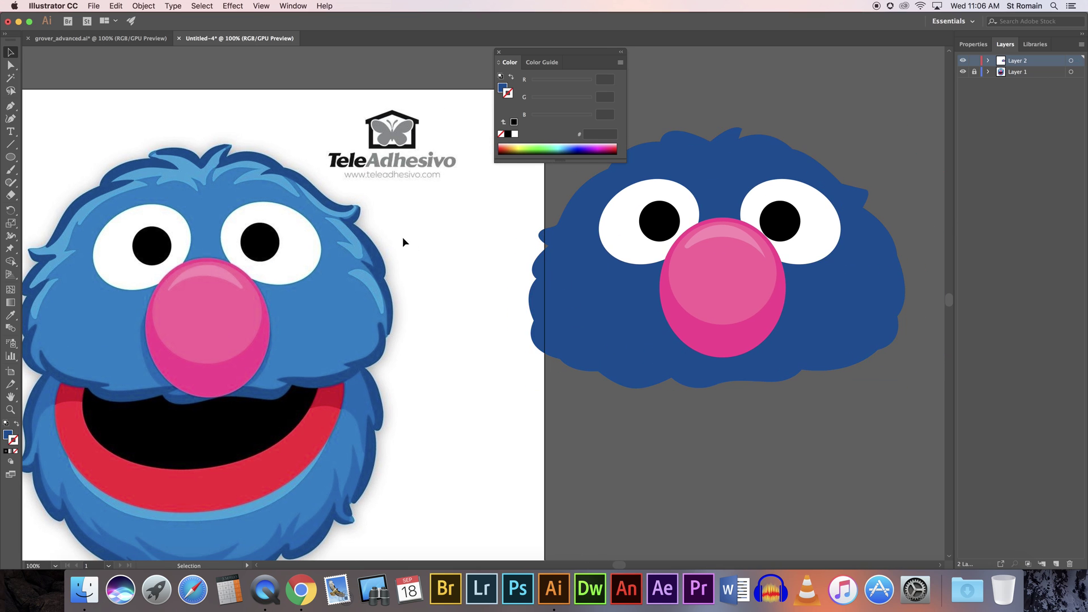
# Step: Begin tracing the lighter blue inner head shape with the Pen tool from the top tuft to the right-hand tuft
pyautogui.hscroll(-5, 347, 239)
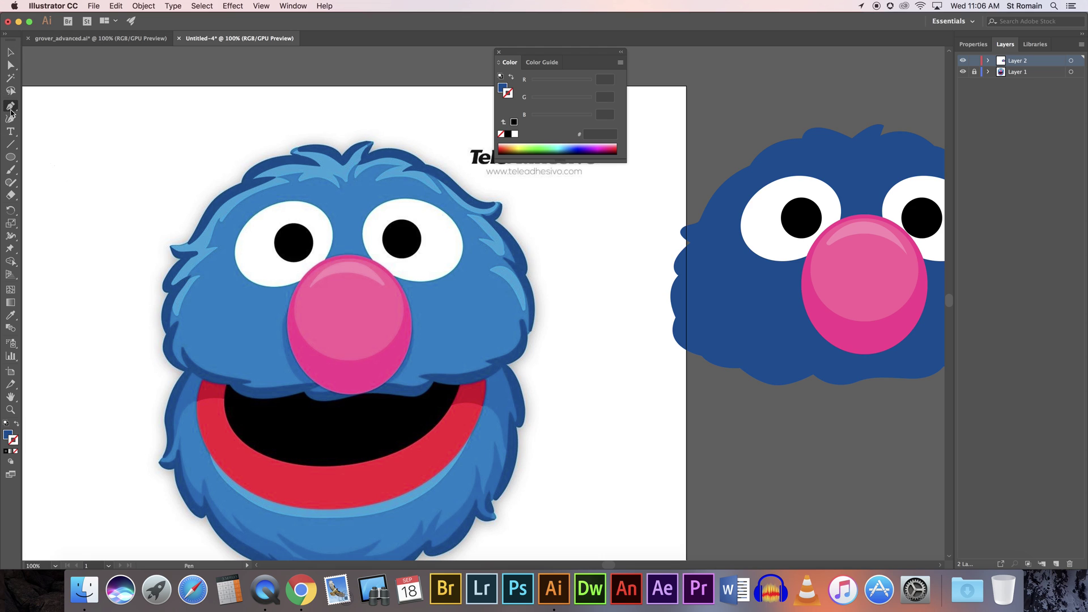
pyautogui.click(343, 166)
pyautogui.moveTo(362, 147); pyautogui.dragTo(371, 147)
pyautogui.click(408, 166)
pyautogui.click(423, 173)
pyautogui.moveTo(437, 181); pyautogui.dragTo(409, 174)
pyautogui.click(410, 166)
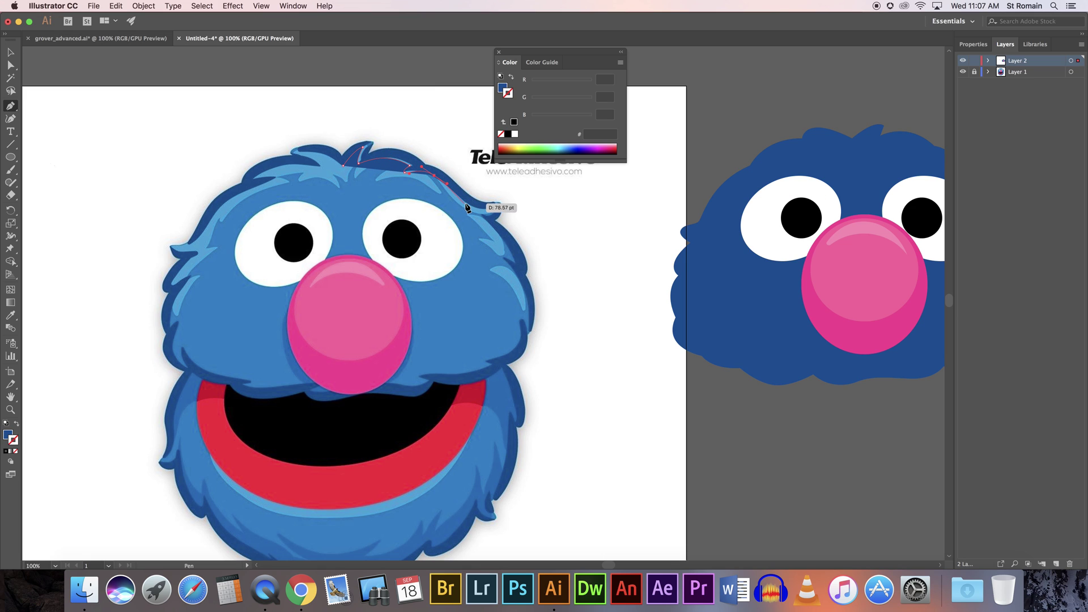
pyautogui.moveTo(472, 205); pyautogui.dragTo(496, 207)
pyautogui.click(482, 214)
# Step: Continue the inner head path from the right-hand tuft down the right side to the lower right cheek
pyautogui.click(475, 216)
pyautogui.click(495, 231)
pyautogui.click(516, 264)
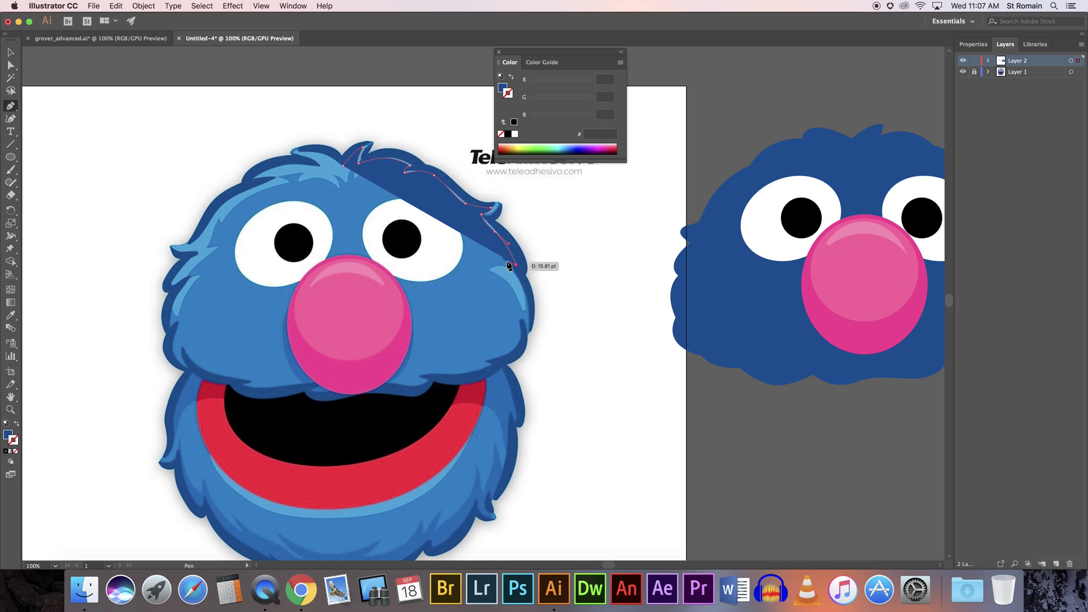
pyautogui.click(504, 262)
pyautogui.click(526, 307)
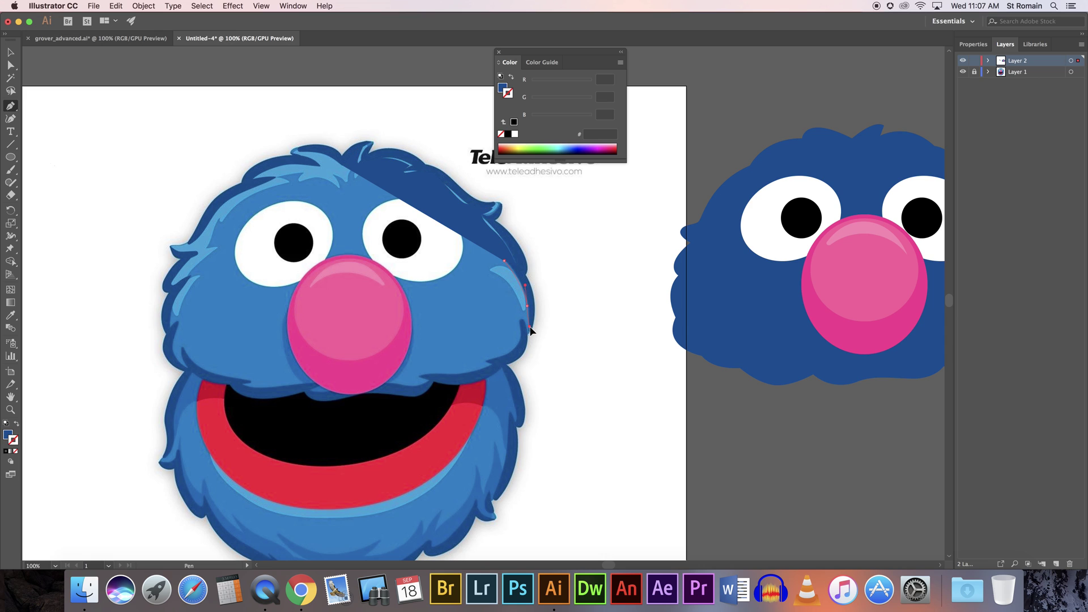
pyautogui.click(527, 331)
pyautogui.moveTo(520, 322); pyautogui.dragTo(489, 368)
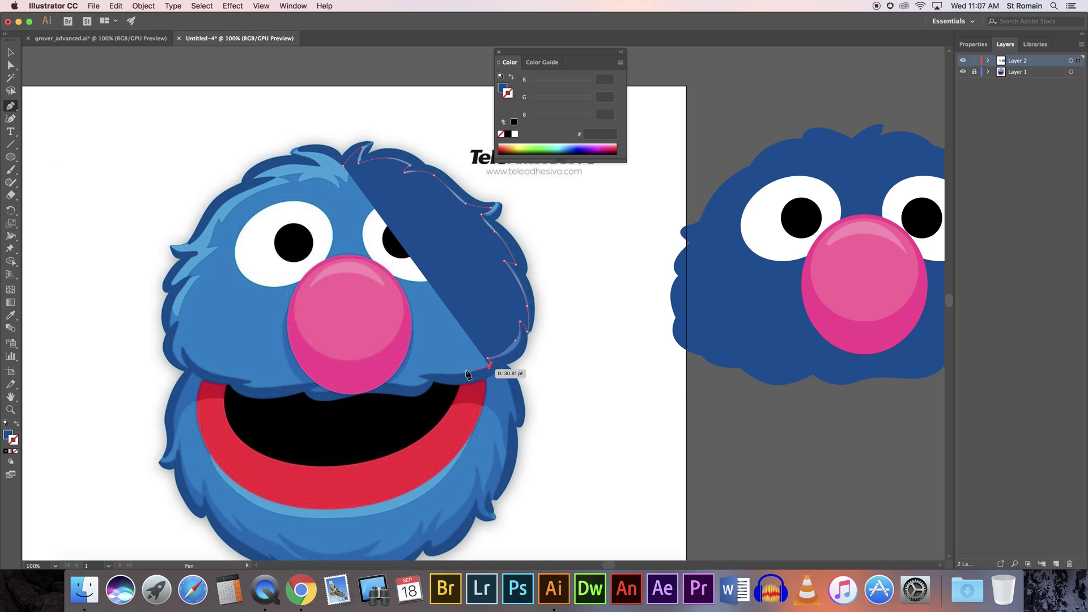
# Step: Trace the inner head shape's bottom edge along the upper lip fur, passing under the nose to the lower left cheek
pyautogui.moveTo(425, 376); pyautogui.dragTo(280, 390)
pyautogui.click(322, 383)
pyautogui.click(241, 386)
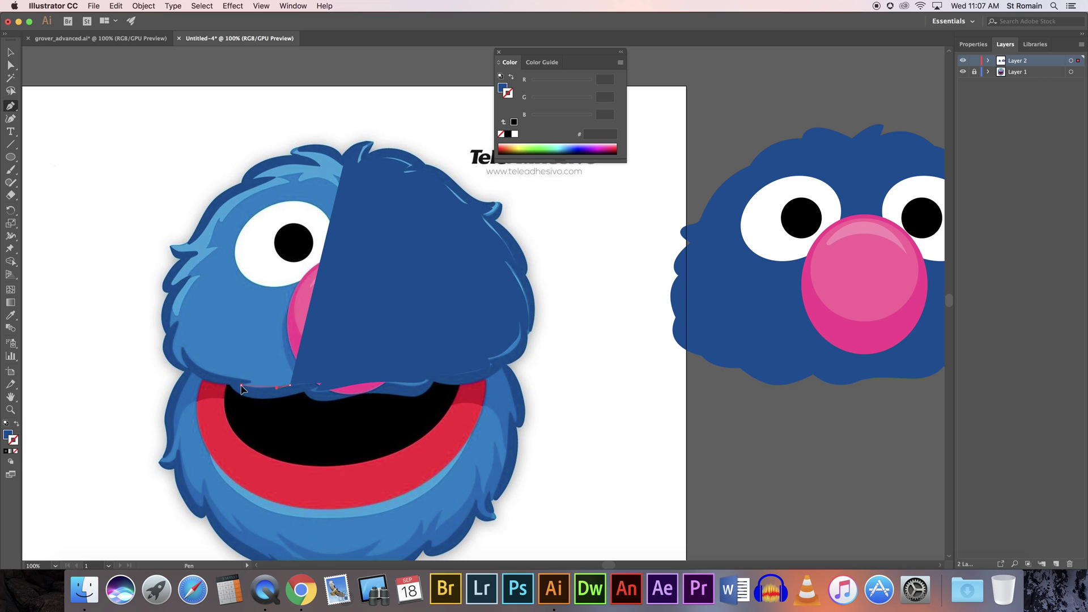
pyautogui.click(241, 386)
pyautogui.moveTo(255, 384); pyautogui.dragTo(256, 380)
pyautogui.click(213, 373)
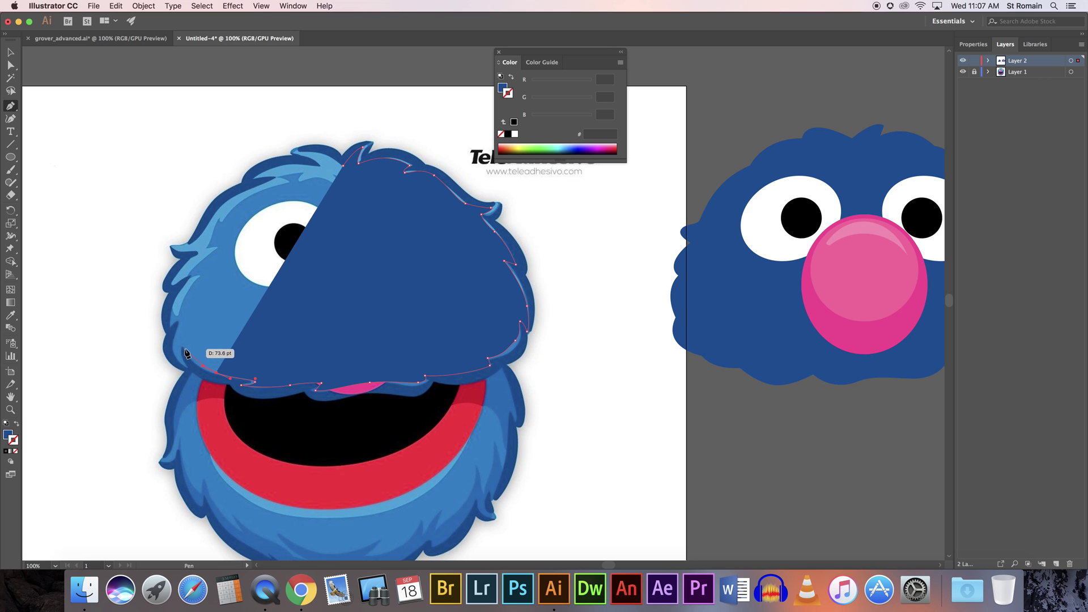
# Step: Trace the inner head shape up the left side of the face, following the fur spikes, and close the path at the top tuft
pyautogui.click(181, 343)
pyautogui.moveTo(182, 347); pyautogui.dragTo(188, 378)
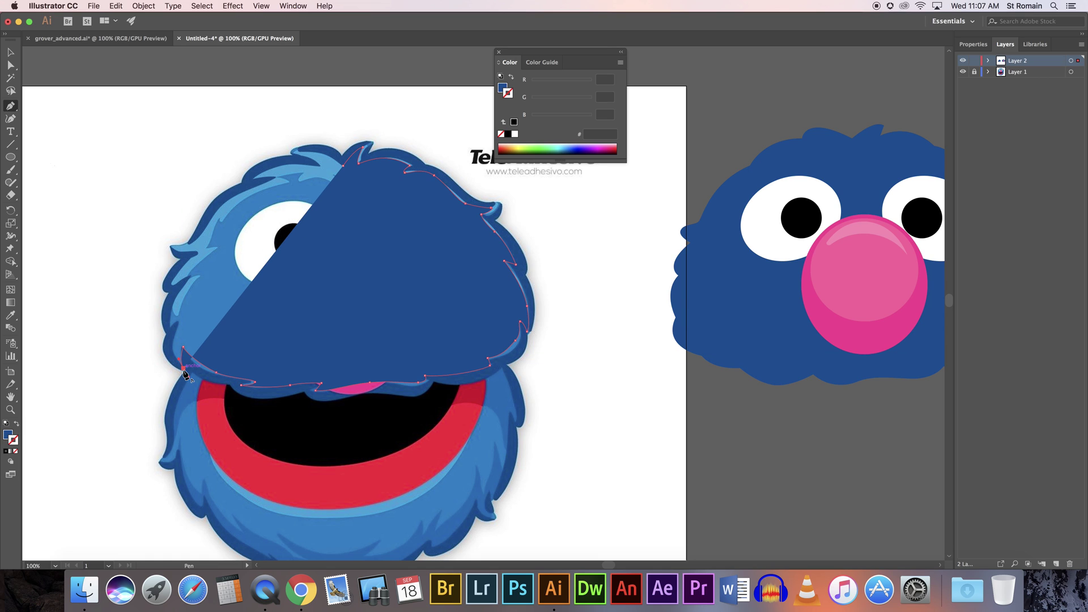
pyautogui.moveTo(174, 337)
pyautogui.mouseDown()
pyautogui.moveTo(178, 316)
pyautogui.moveTo(161, 340)
pyautogui.mouseUp()
pyautogui.moveTo(178, 294); pyautogui.dragTo(359, 182)
pyautogui.click(191, 276)
pyautogui.click(308, 165)
pyautogui.click(299, 153)
# Step: Move the traced inner head shape onto the dark blue head and fill it with the reference face's medium blue using the Eyedropper
pyautogui.click(10, 52)
pyautogui.moveTo(231, 294); pyautogui.dragTo(750, 282)
pyautogui.click(10, 317)
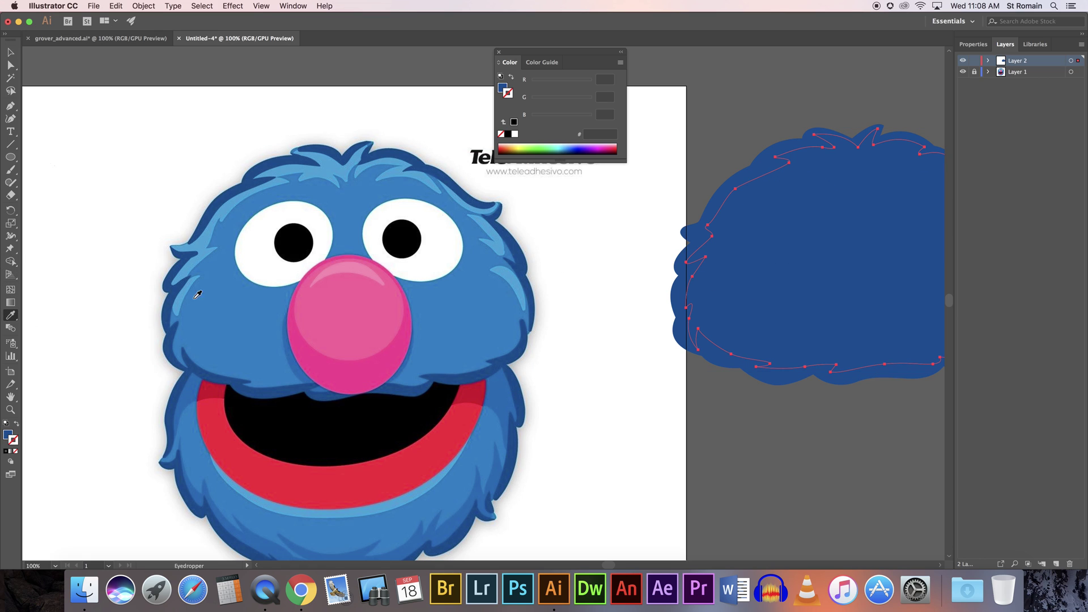
pyautogui.click(202, 252)
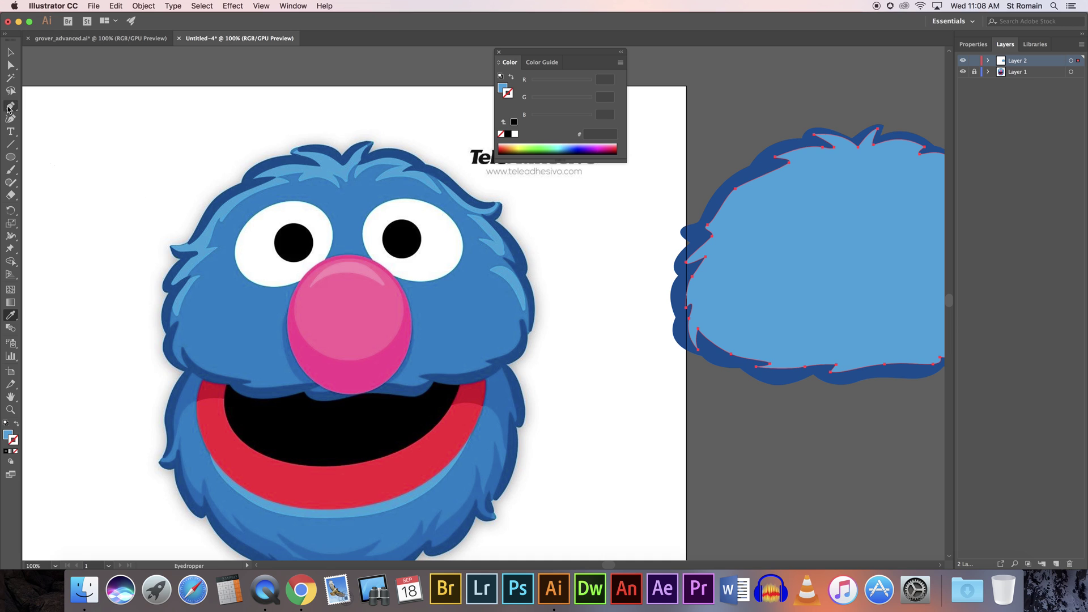
pyautogui.click(10, 52)
pyautogui.click(184, 123)
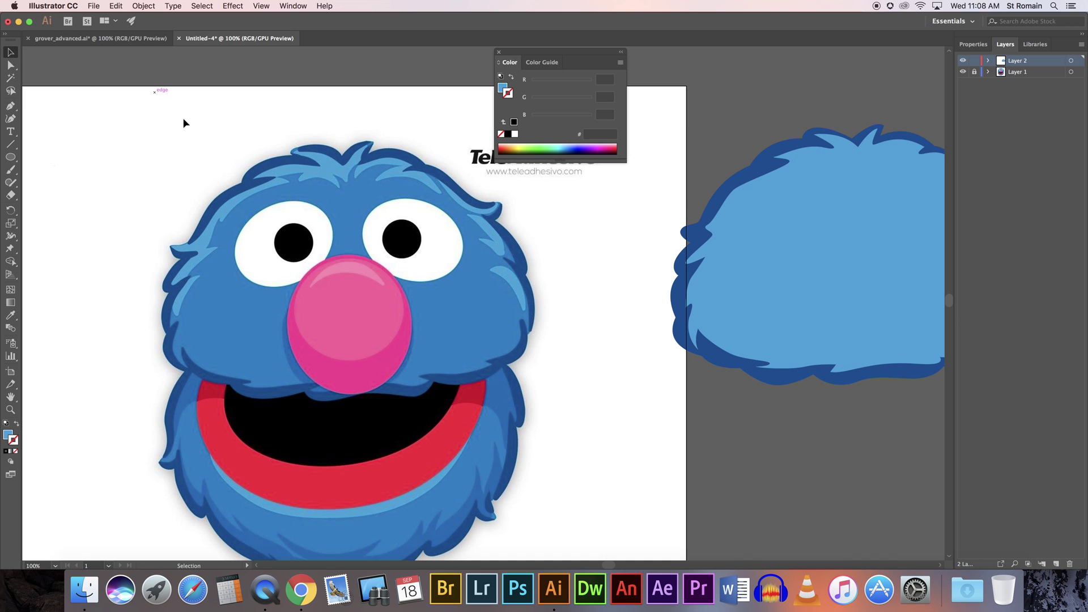
pyautogui.click(733, 313)
pyautogui.click(10, 315)
pyautogui.click(247, 306)
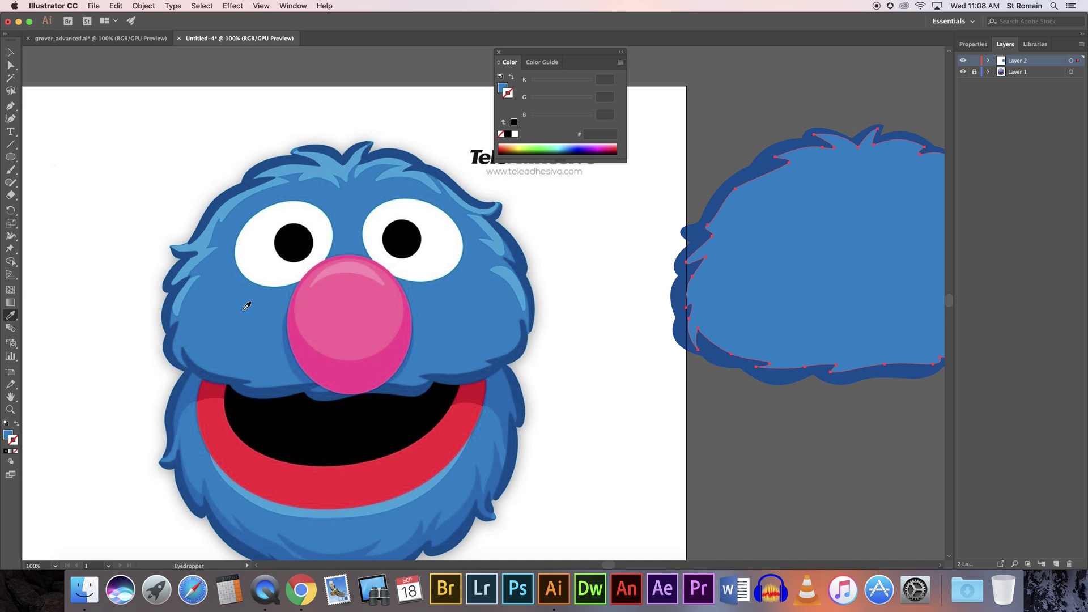
# Step: Send the medium blue inner head shape backward past the nose and eyes to the very back of the stack
pyautogui.click(10, 53)
pyautogui.rightClick(760, 222)
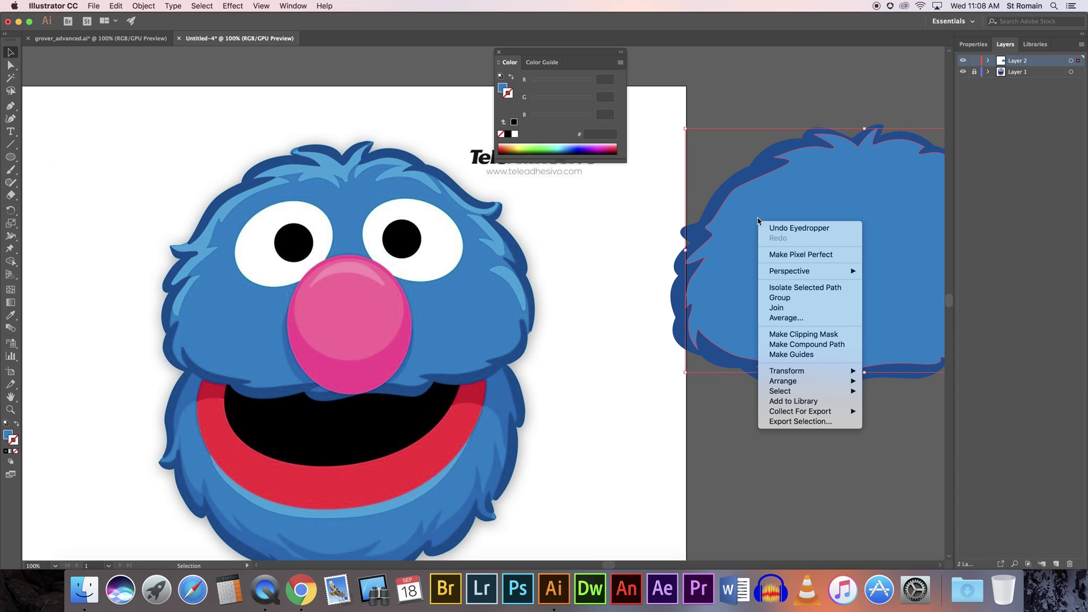
pyautogui.click(855, 384)
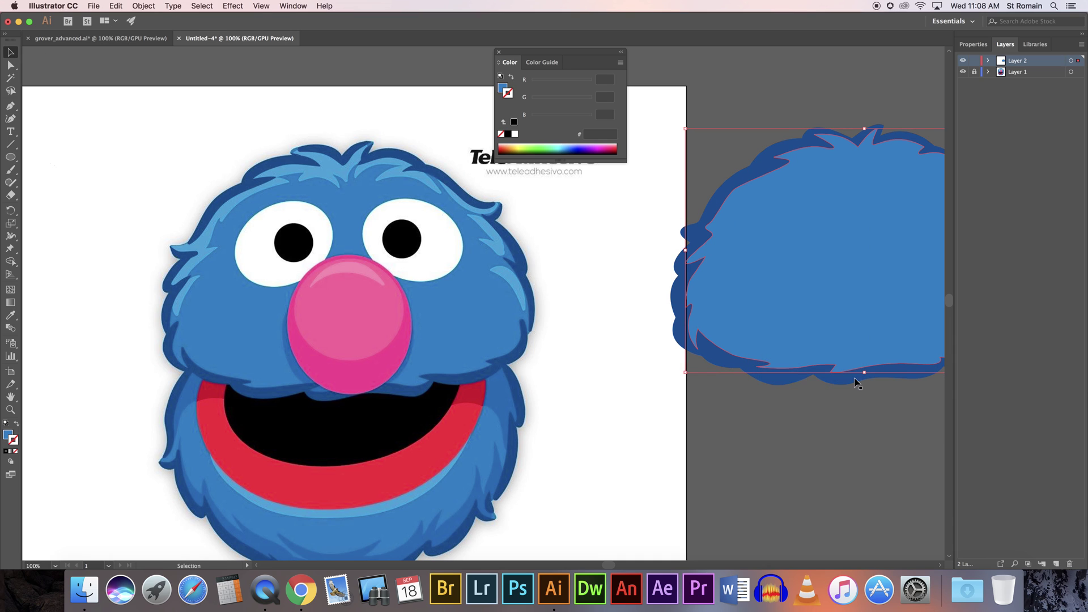
pyautogui.rightClick(784, 305)
pyautogui.moveTo(861, 465)
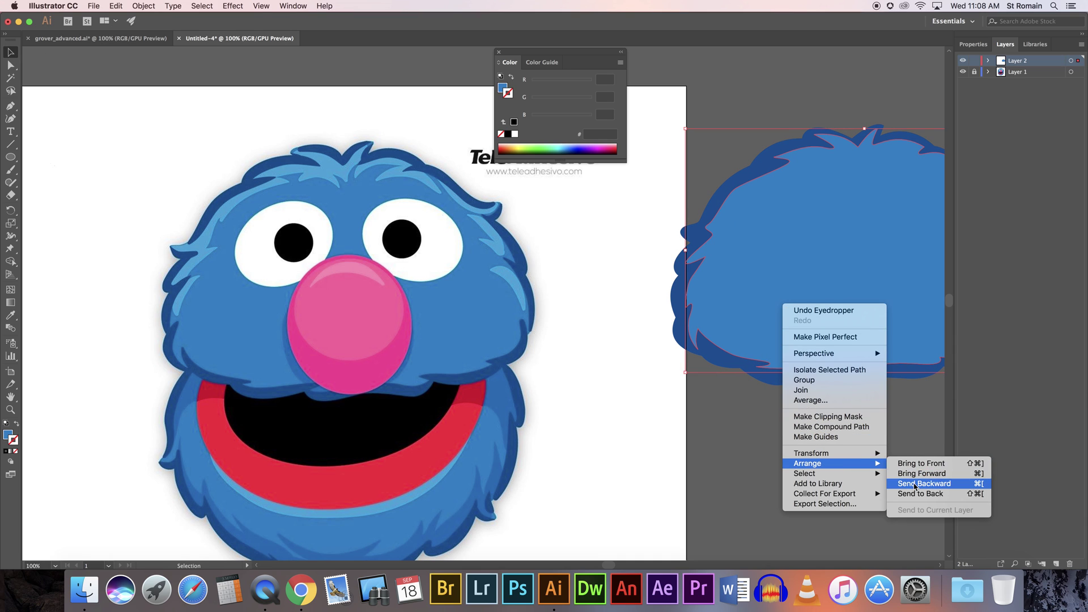
pyautogui.click(915, 486)
pyautogui.rightClick(843, 330)
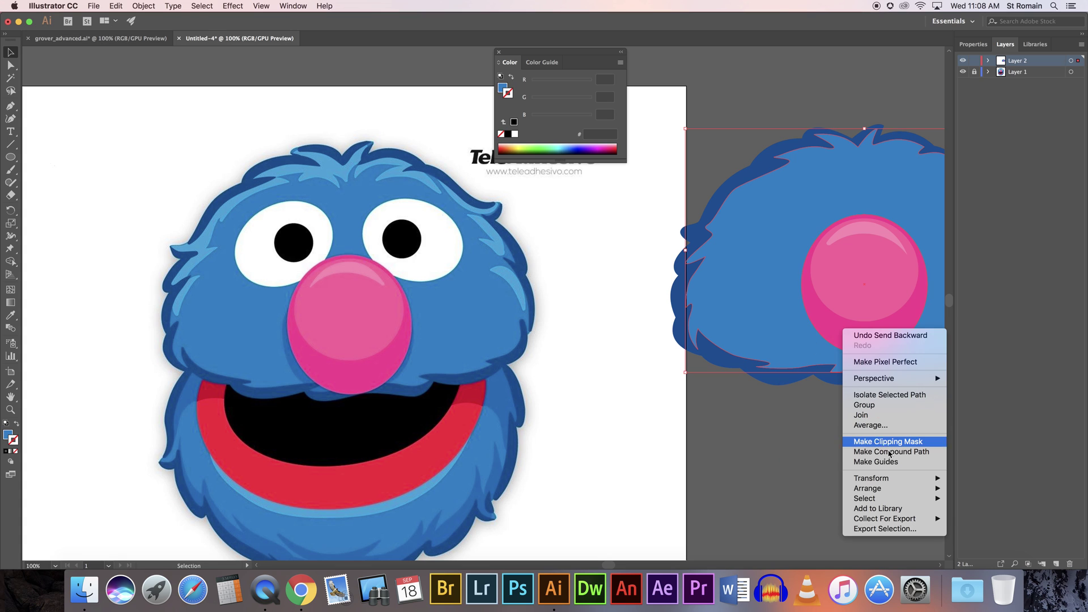
pyautogui.moveTo(910, 489)
pyautogui.click(960, 520)
# Step: Send the dark blue head shape to the back, behind the medium blue inner head shape
pyautogui.rightClick(682, 344)
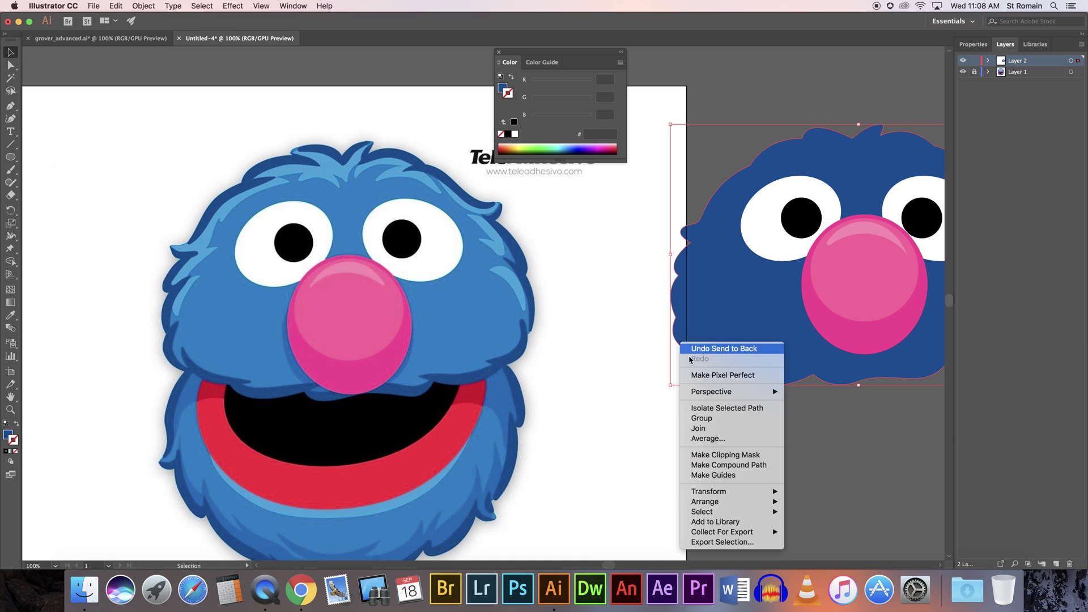
pyautogui.moveTo(741, 502)
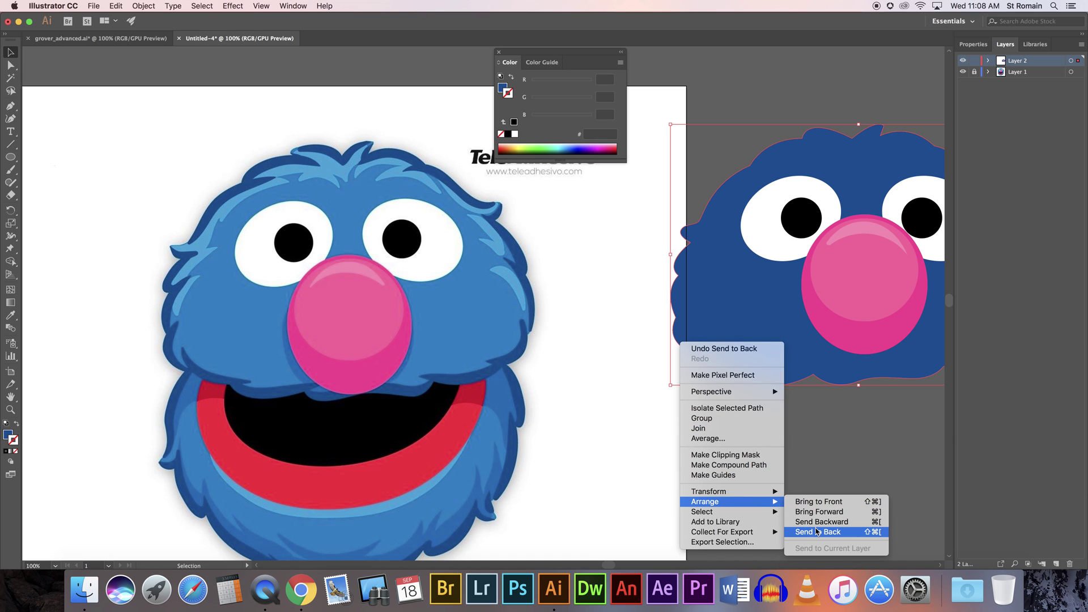
pyautogui.click(818, 532)
pyautogui.click(779, 392)
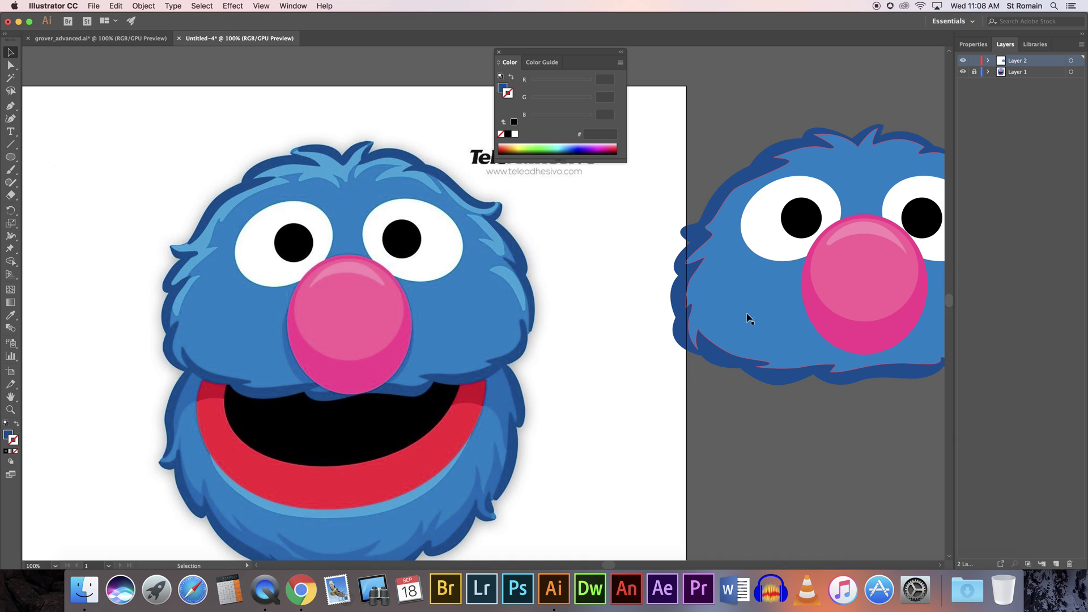
pyautogui.hscroll(6, 703, 318)
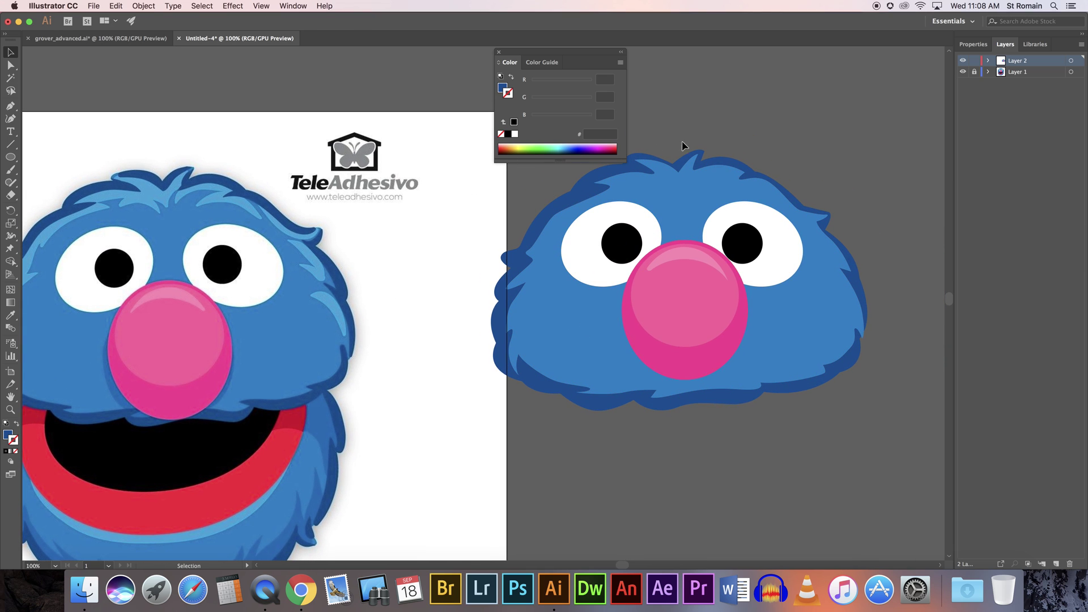
pyautogui.moveTo(587, 356); pyautogui.dragTo(711, 283)
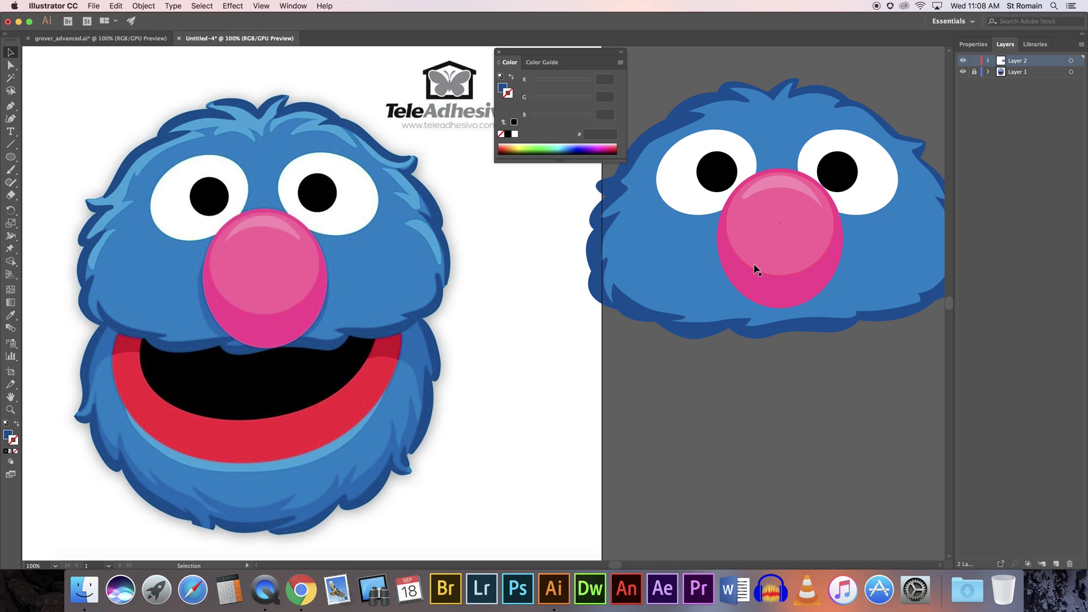
# Step: Switch to the grover_advanced.ai document with the finished face
pyautogui.click(145, 38)
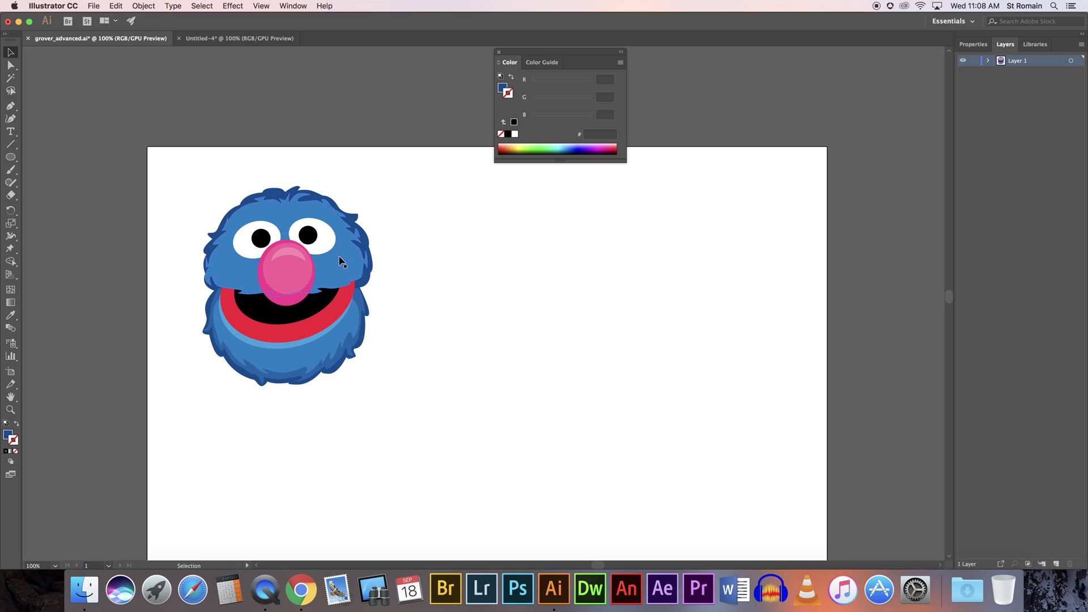
pyautogui.moveTo(361, 349); pyautogui.dragTo(571, 349)
pyautogui.moveTo(338, 357); pyautogui.dragTo(754, 368)
pyautogui.press('super+z')
pyautogui.press('super+z')
pyautogui.click(440, 355)
pyautogui.moveTo(333, 227); pyautogui.dragTo(286, 472)
pyautogui.press('Delete')
# Step: Duplicate the entire finished Grover face to the right of the original
pyautogui.moveTo(413, 157); pyautogui.dragTo(187, 427)
pyautogui.moveTo(289, 355); pyautogui.dragTo(488, 332)
pyautogui.click(586, 309)
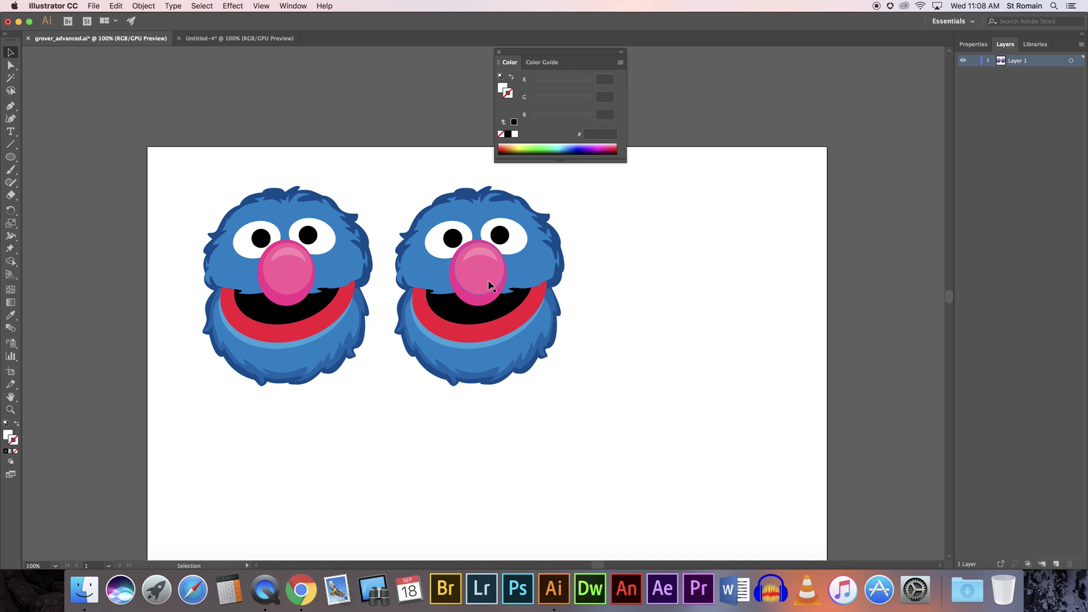
# Step: Pull the nose, eyes and medium blue head shape off the duplicate face, and set the eyes back on the separated head shape
pyautogui.moveTo(489, 276); pyautogui.dragTo(672, 269)
pyautogui.moveTo(519, 249); pyautogui.dragTo(722, 222)
pyautogui.moveTo(445, 248); pyautogui.dragTo(611, 219)
pyautogui.moveTo(494, 270); pyautogui.dragTo(686, 403)
pyautogui.moveTo(621, 234); pyautogui.dragTo(641, 388)
pyautogui.moveTo(706, 234); pyautogui.dragTo(695, 396)
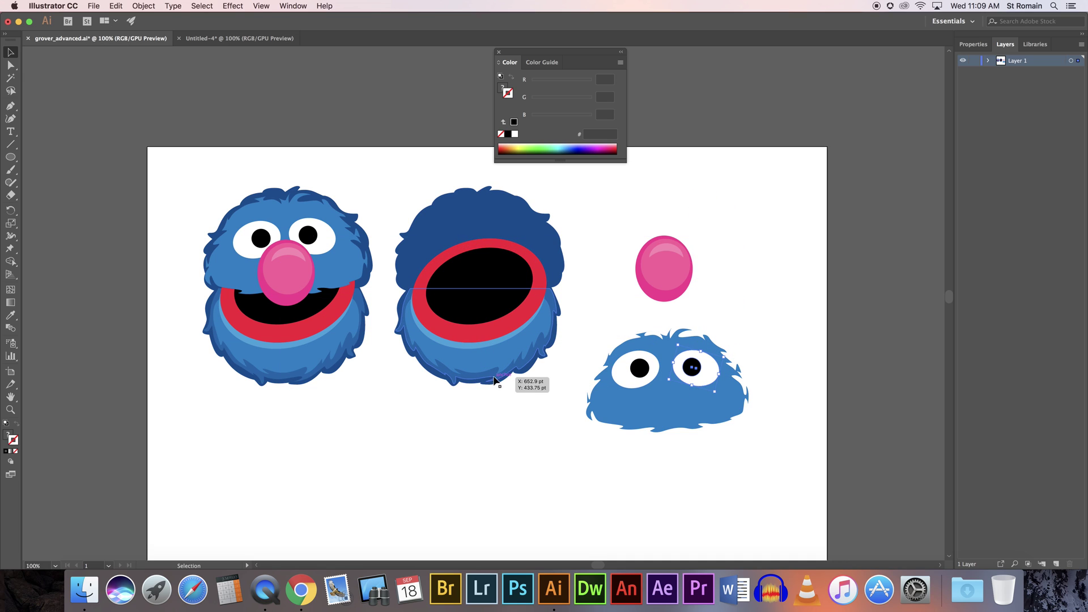
# Step: Move the mouth ellipses below the faces, keeping one stacked set and spreading a second set into an overlapping black, red and light blue row
pyautogui.keyDown('shift'); pyautogui.click(497, 301); pyautogui.keyUp('shift')
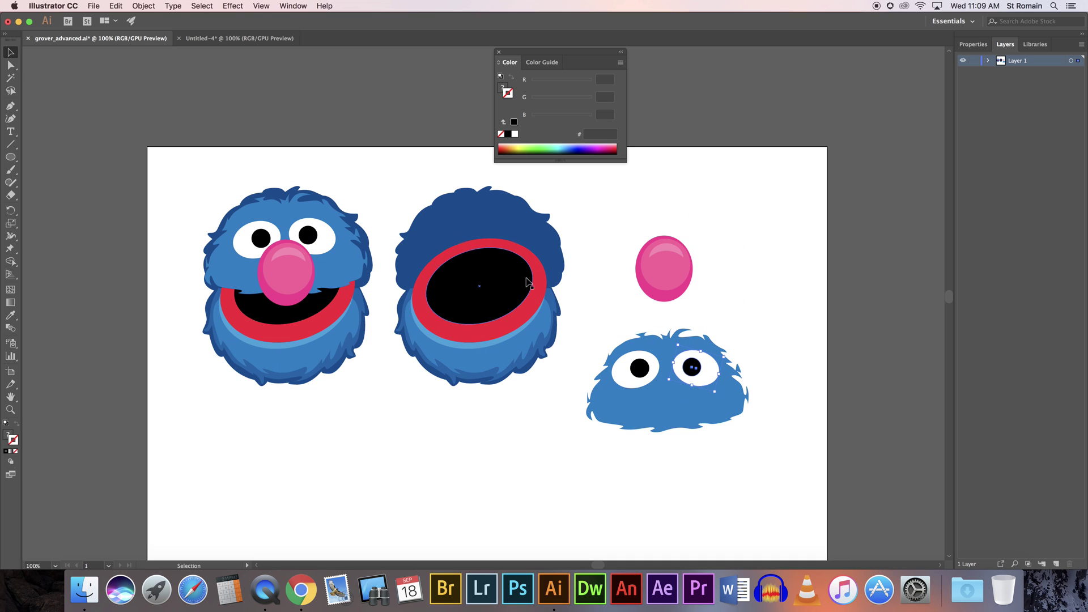
pyautogui.click(503, 343)
pyautogui.keyDown('shift'); pyautogui.click(510, 272); pyautogui.keyUp('shift')
pyautogui.moveTo(509, 272); pyautogui.dragTo(661, 523)
pyautogui.click(602, 488)
pyautogui.moveTo(473, 498); pyautogui.dragTo(545, 504)
pyautogui.moveTo(576, 491); pyautogui.dragTo(577, 491)
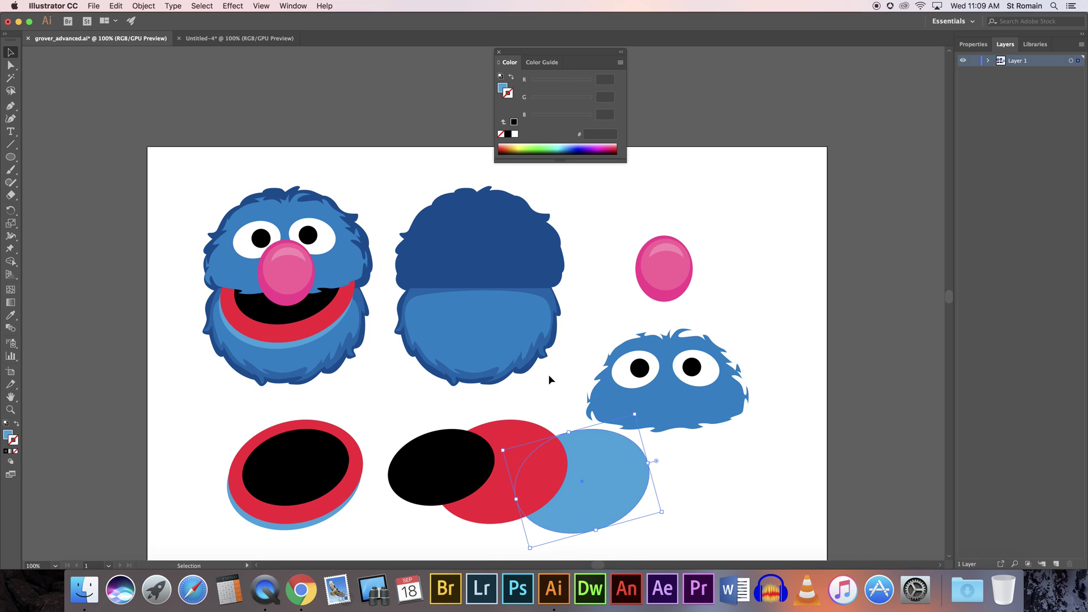
# Step: Move the separated nose farther right and the medium blue head shape with its eyes up beside the dark blue silhouette
pyautogui.click(520, 319)
pyautogui.moveTo(645, 279); pyautogui.dragTo(753, 283)
pyautogui.click(662, 418)
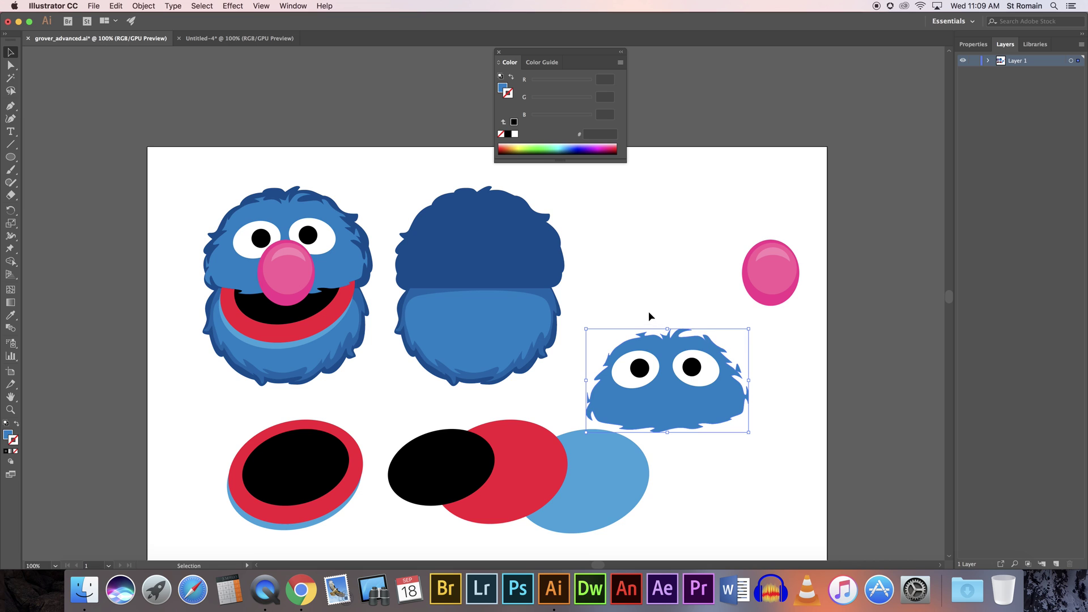
pyautogui.moveTo(684, 417); pyautogui.dragTo(677, 248)
# Step: Stagger the beard layers, medium blue head shape, eyes and nose so they overlap rightward from the dark blue silhouette
pyautogui.moveTo(499, 332); pyautogui.dragTo(623, 359)
pyautogui.moveTo(658, 244); pyautogui.dragTo(558, 261)
pyautogui.moveTo(647, 201); pyautogui.dragTo(559, 215)
pyautogui.moveTo(680, 197); pyautogui.dragTo(607, 215)
pyautogui.moveTo(769, 271); pyautogui.dragTo(634, 267)
pyautogui.click(707, 253)
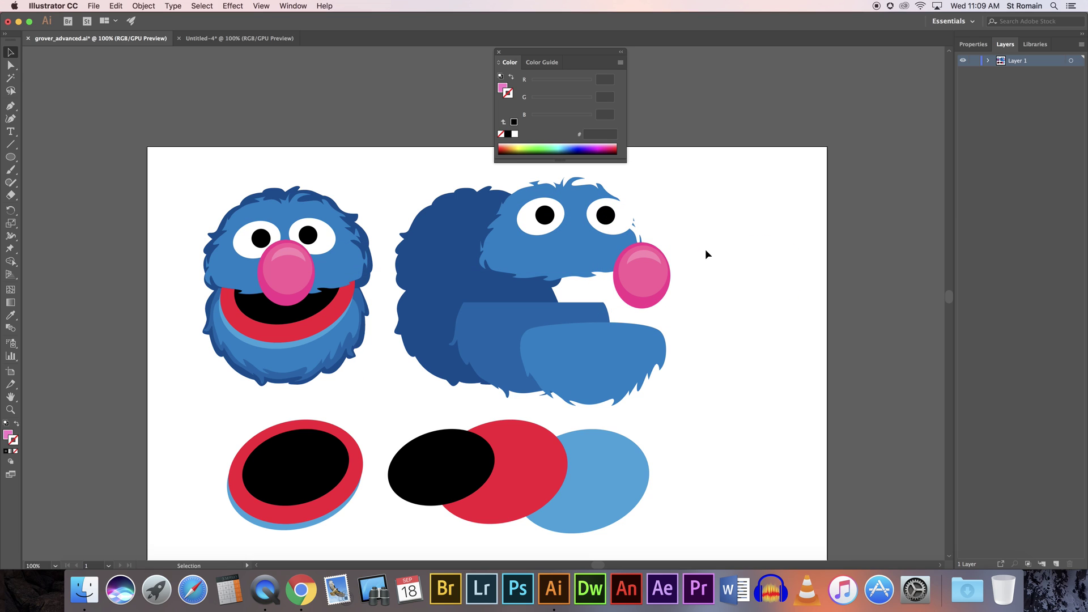